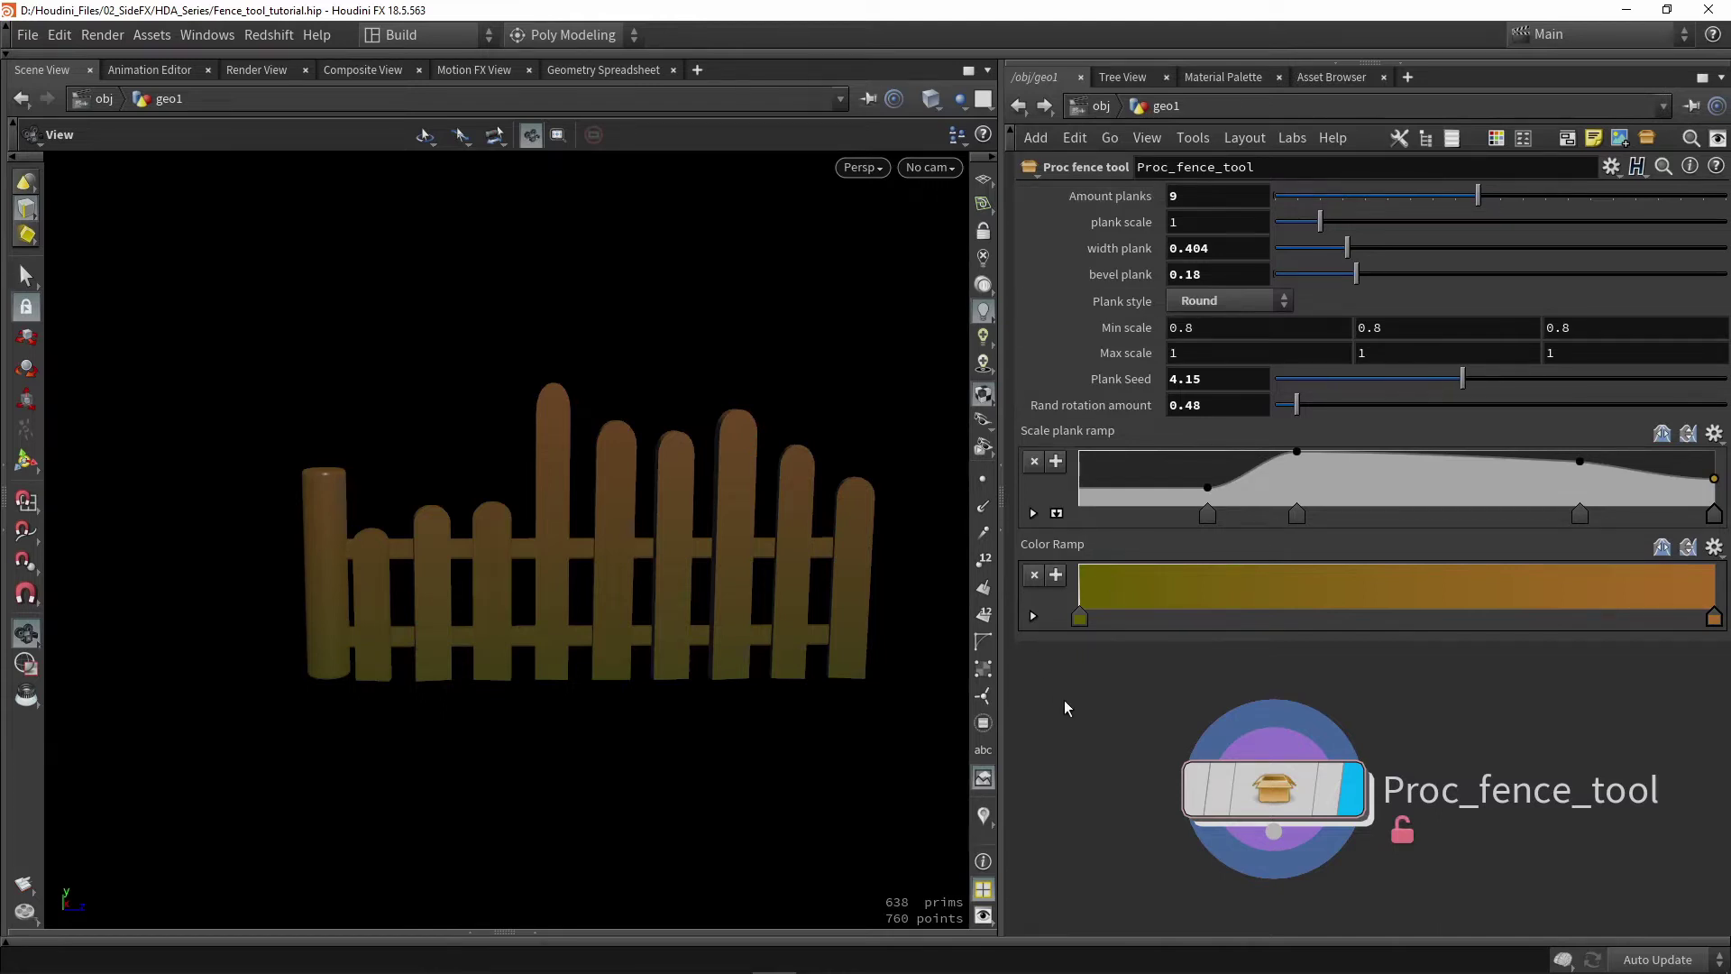
Open the type properties of the Proc_fence_tool asset and fit the window beside the node's parameters.
drag(1064, 699, 1452, 874)
click(150, 36)
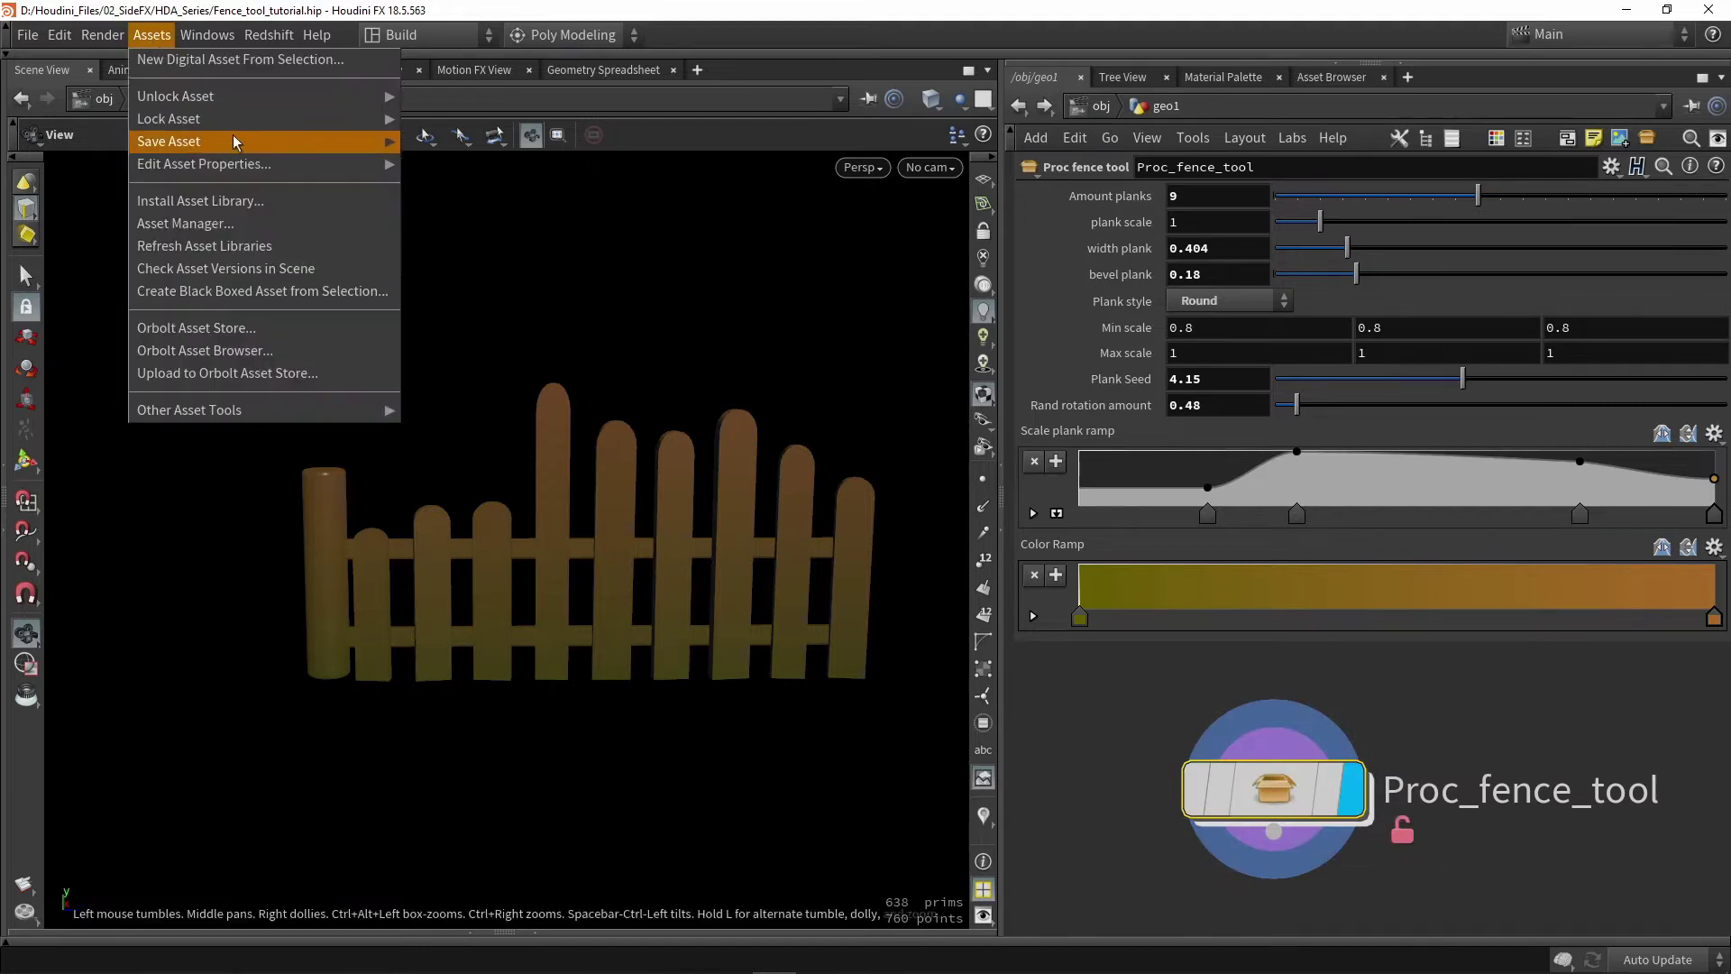
mouse_move(296, 168)
click(422, 164)
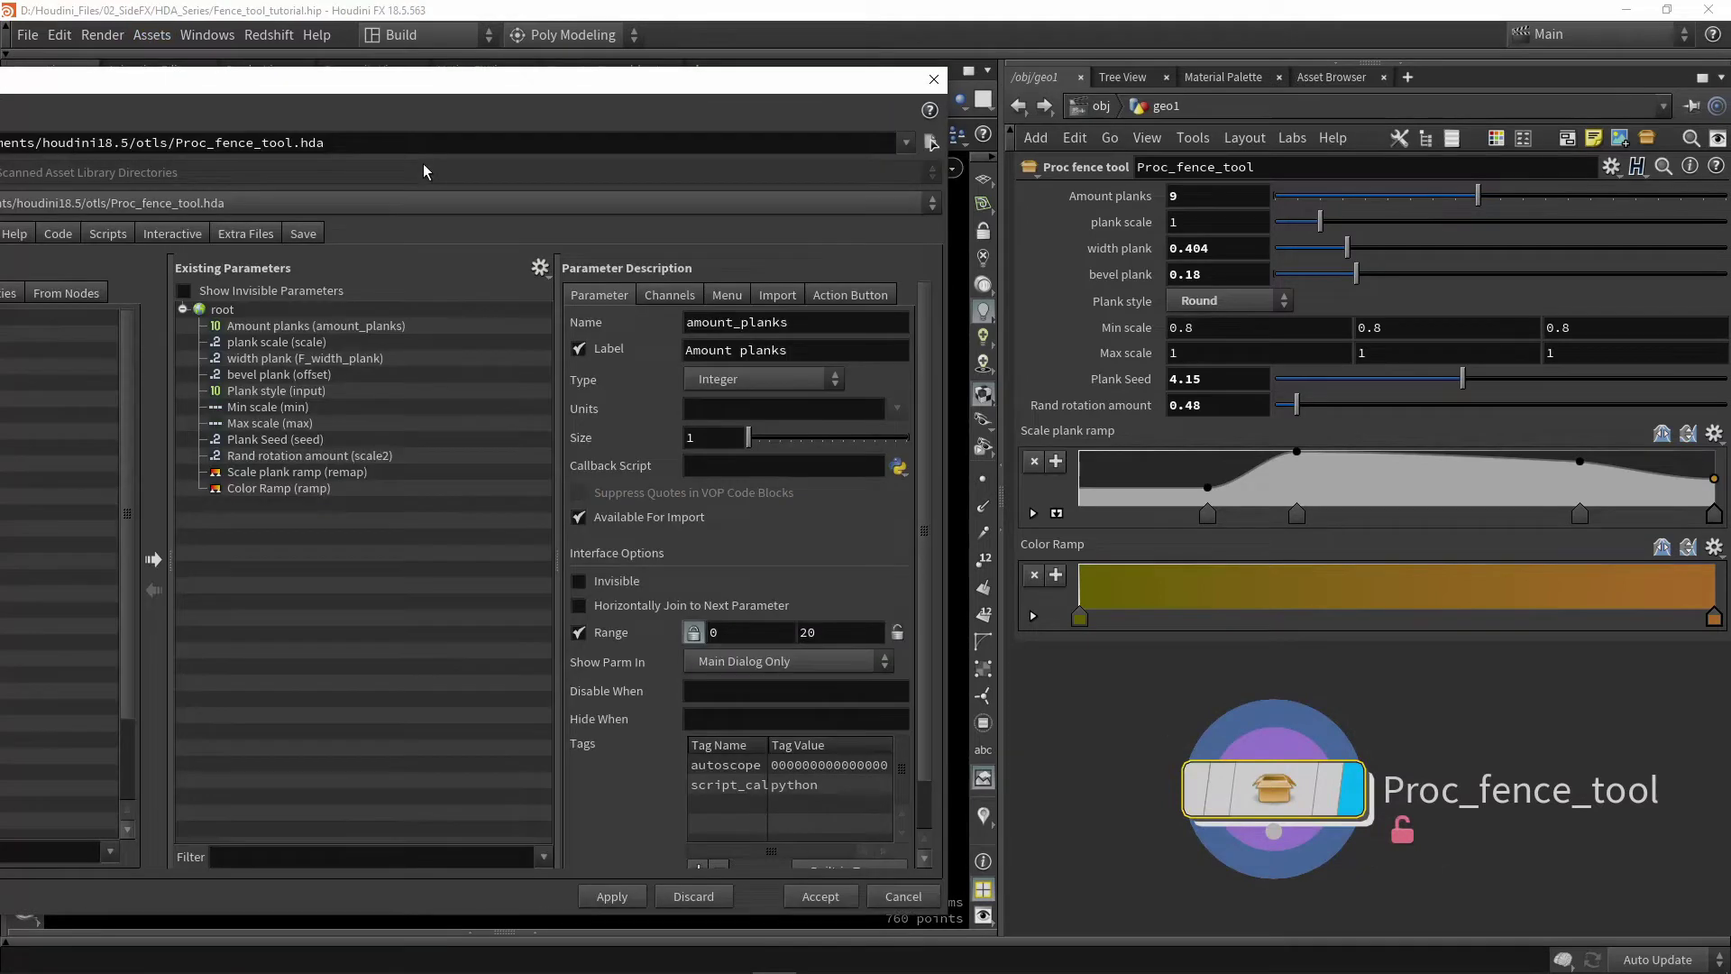
drag(415, 86, 705, 67)
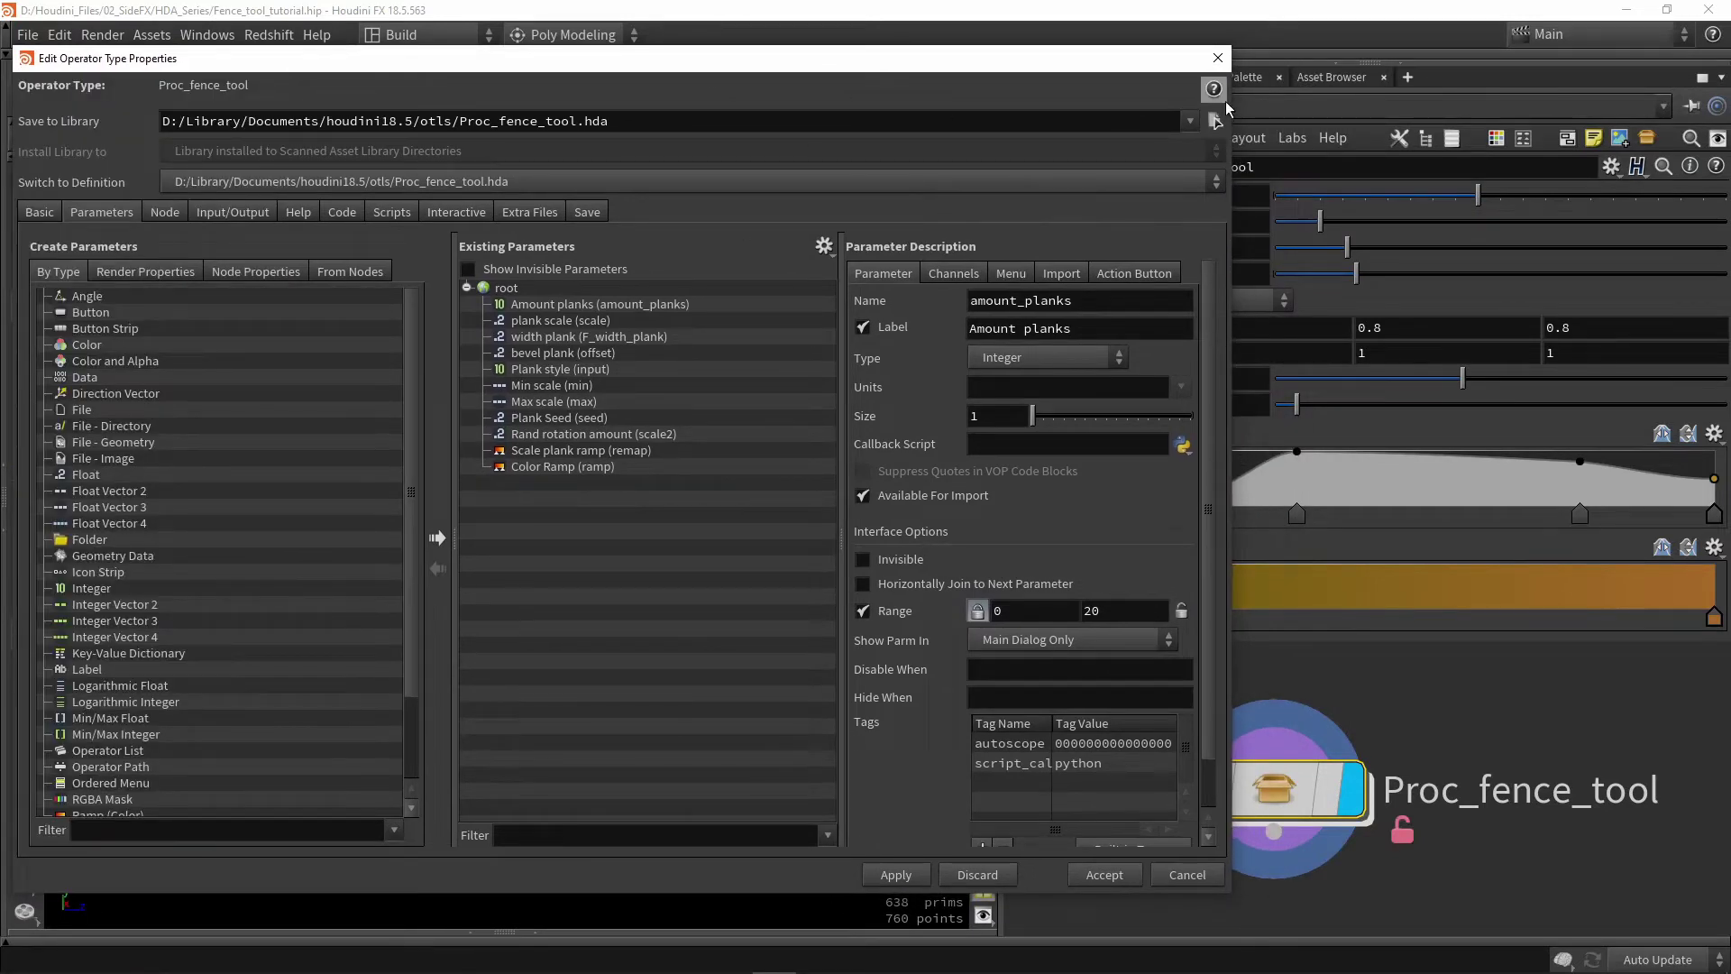
drag(1232, 110, 1066, 116)
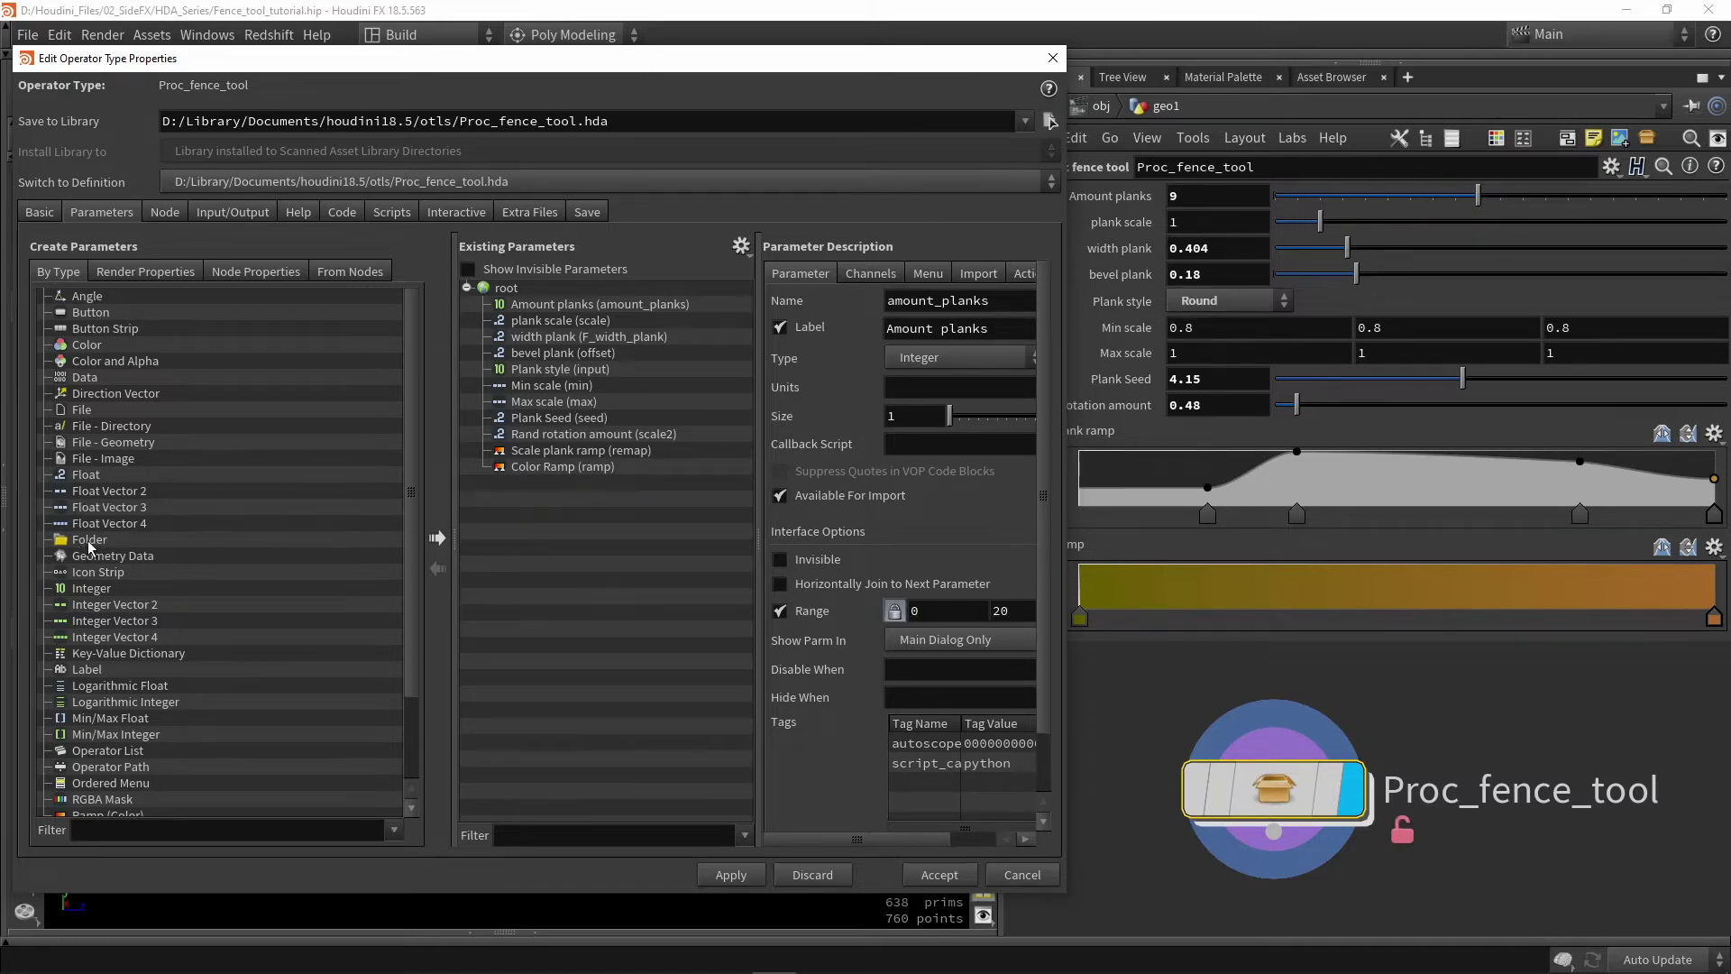
Add a folder at the end of the asset's existing parameters and apply the change.
drag(89, 539, 559, 539)
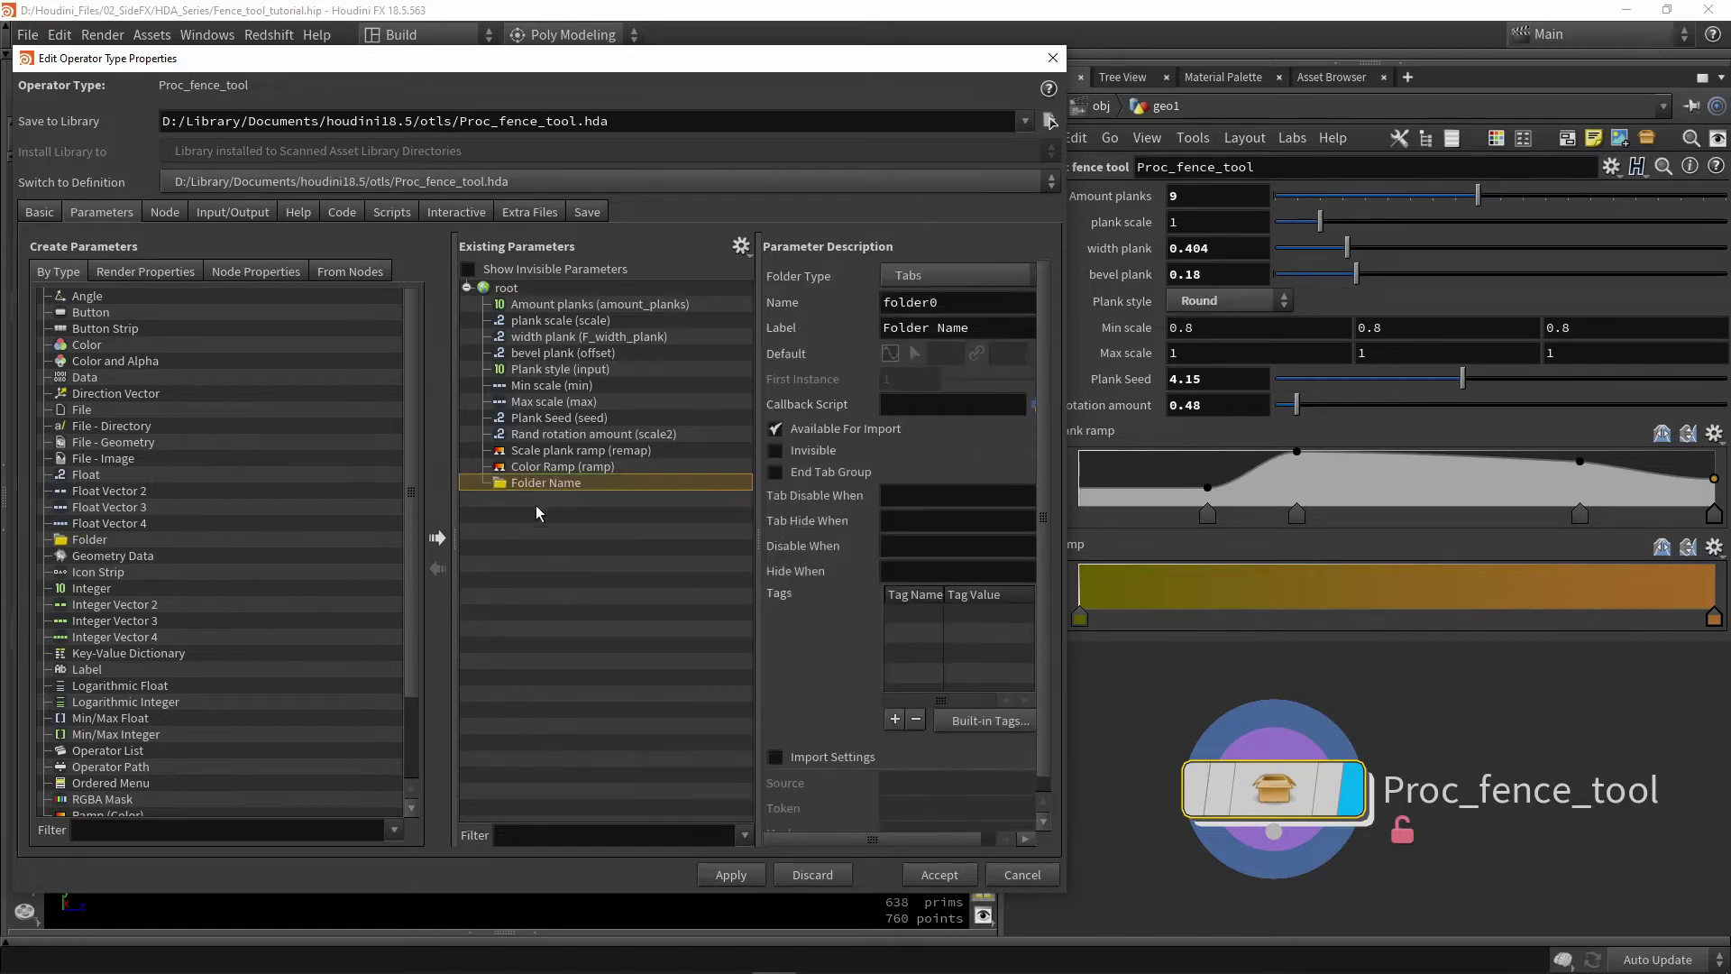
click(728, 876)
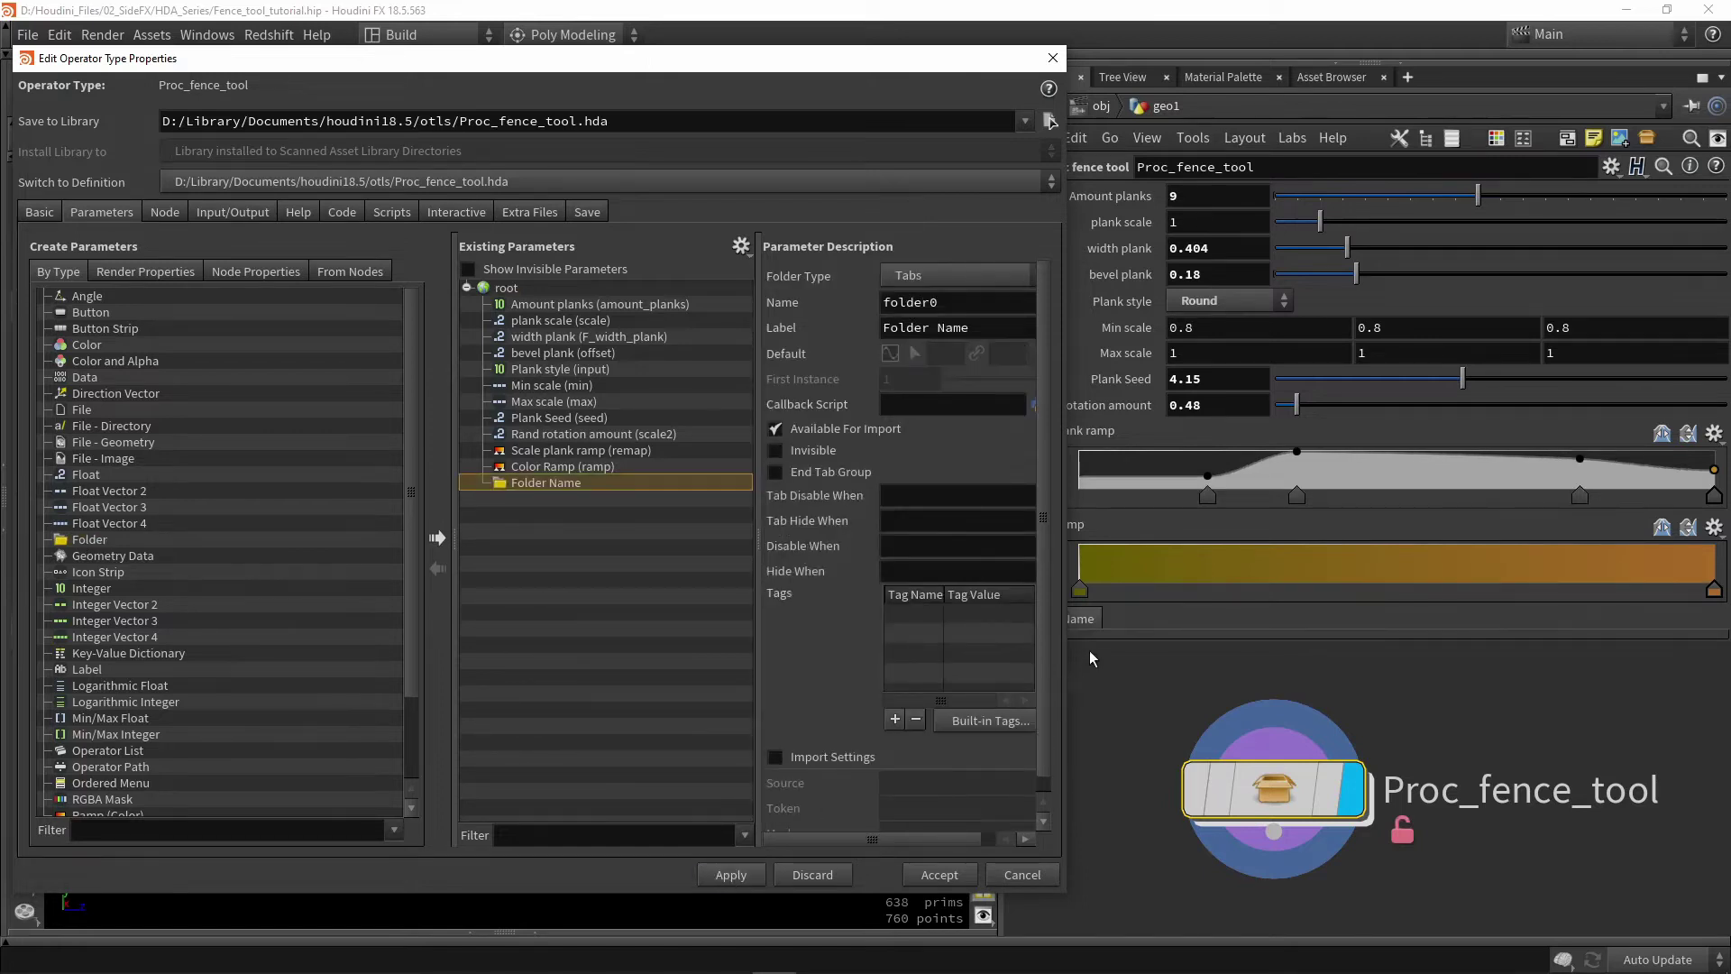
drag(1075, 632, 1016, 631)
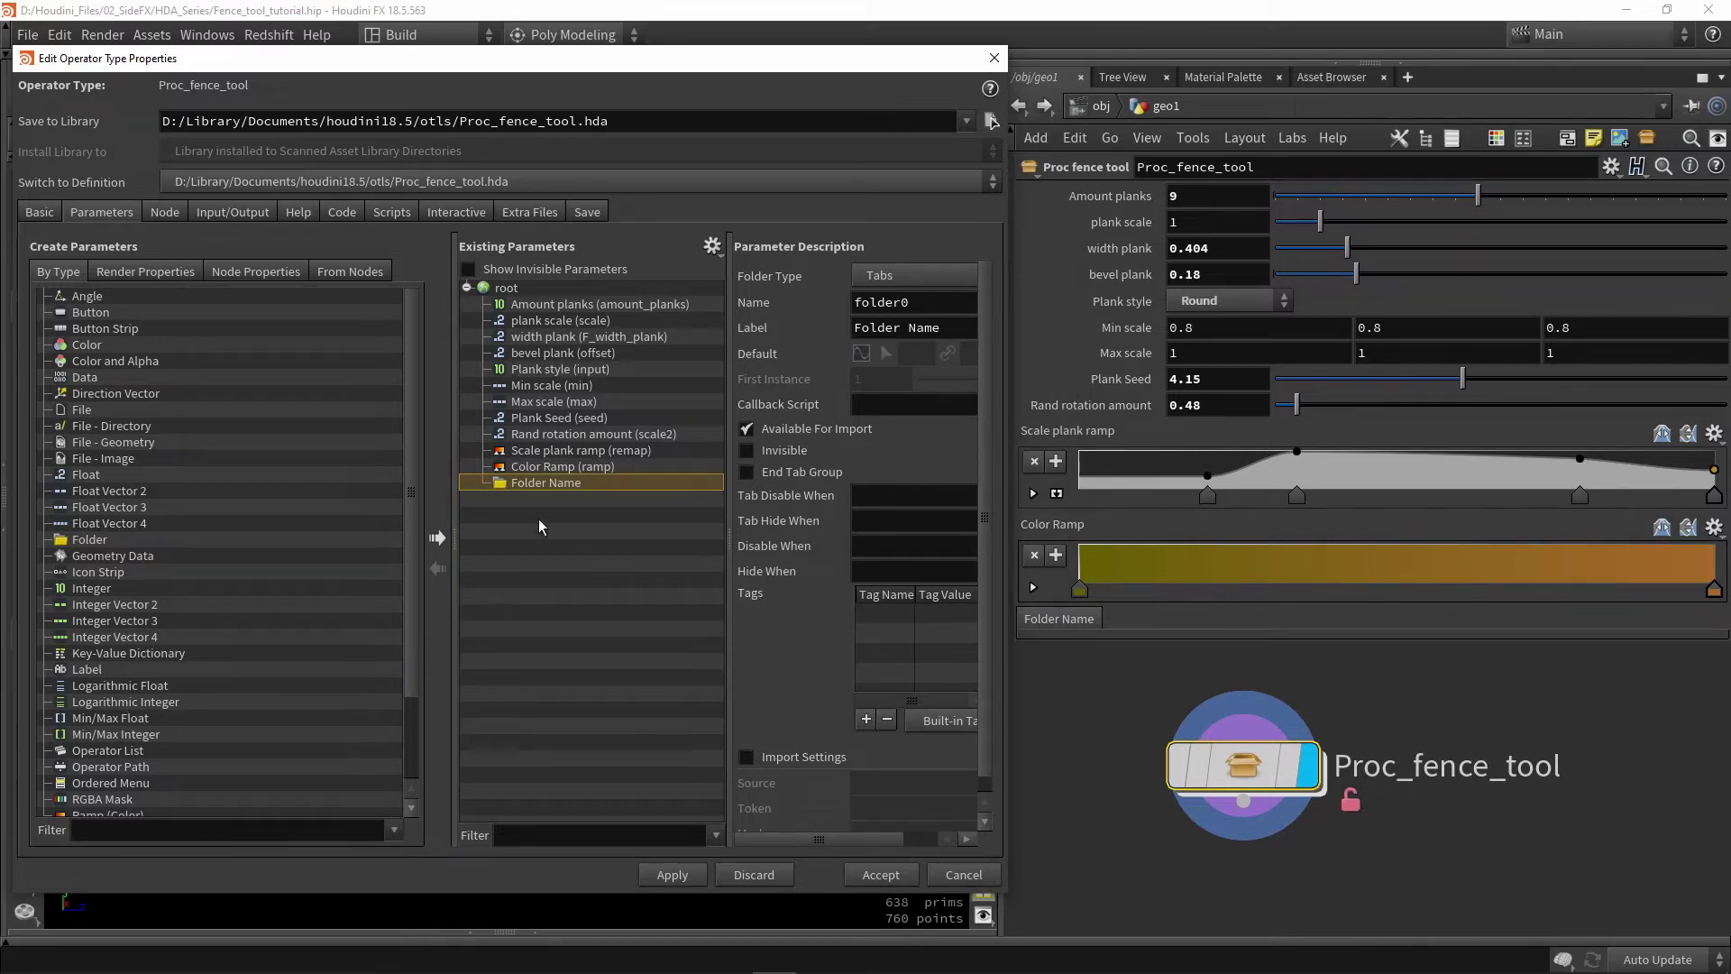
Move the five parameters from Amount planks through Plank style into the new folder and apply the change.
click(534, 304)
shift+click(538, 371)
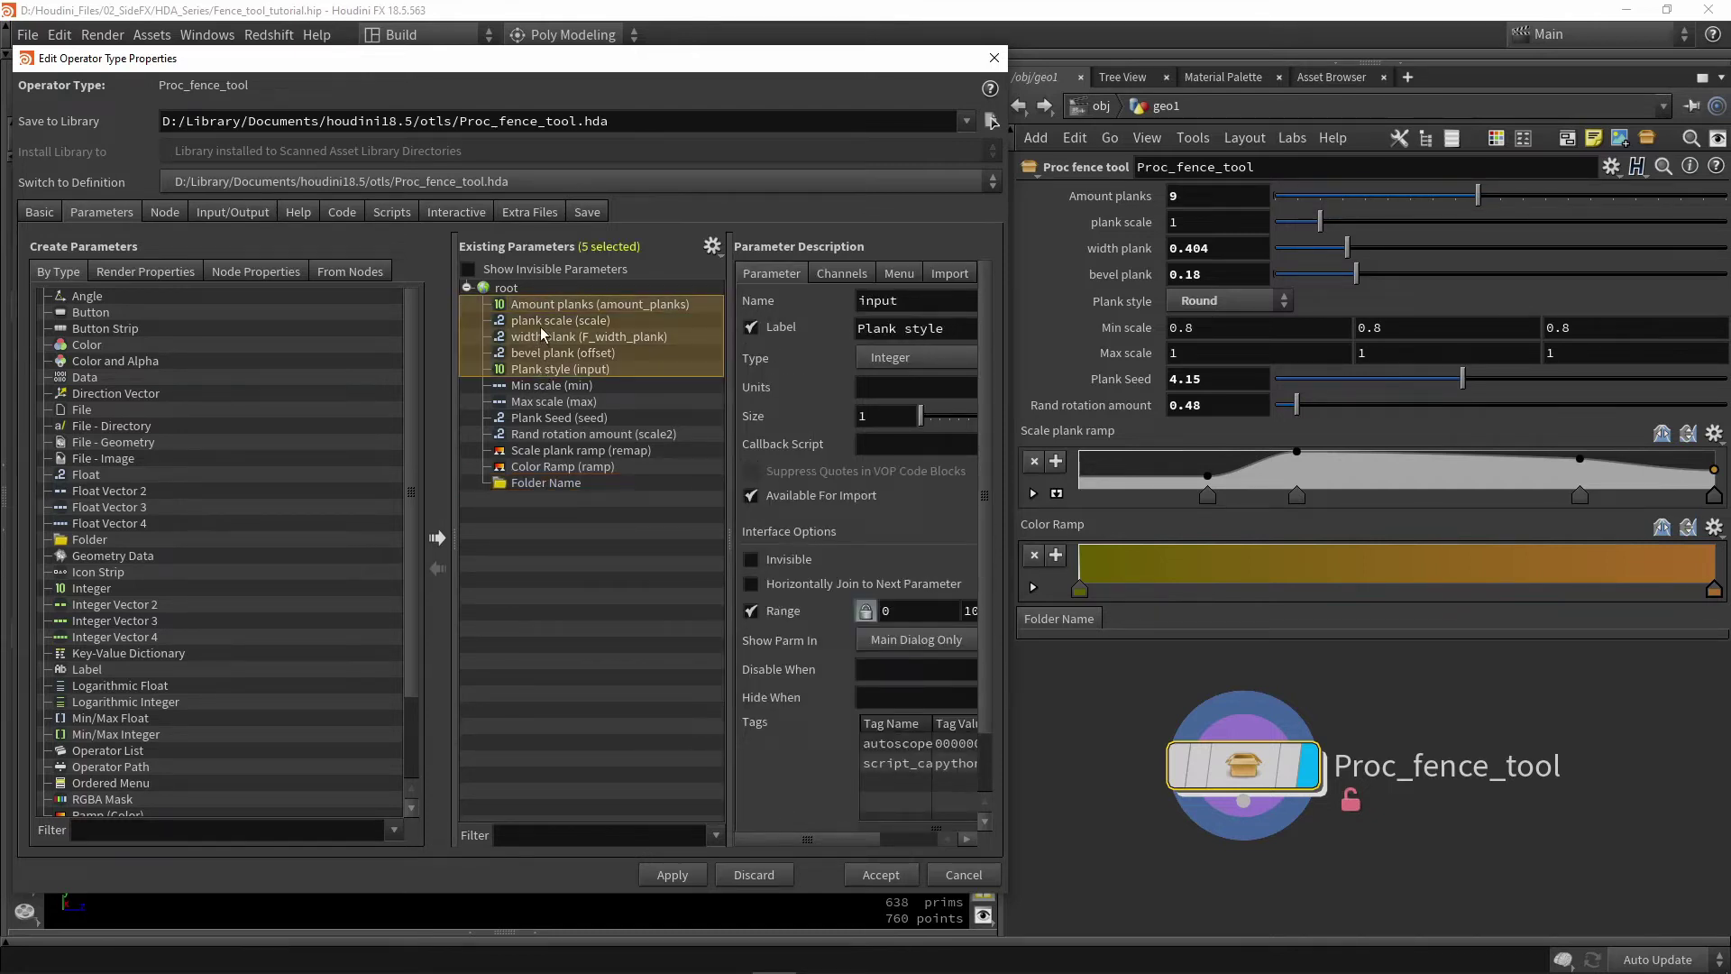
drag(539, 327, 544, 481)
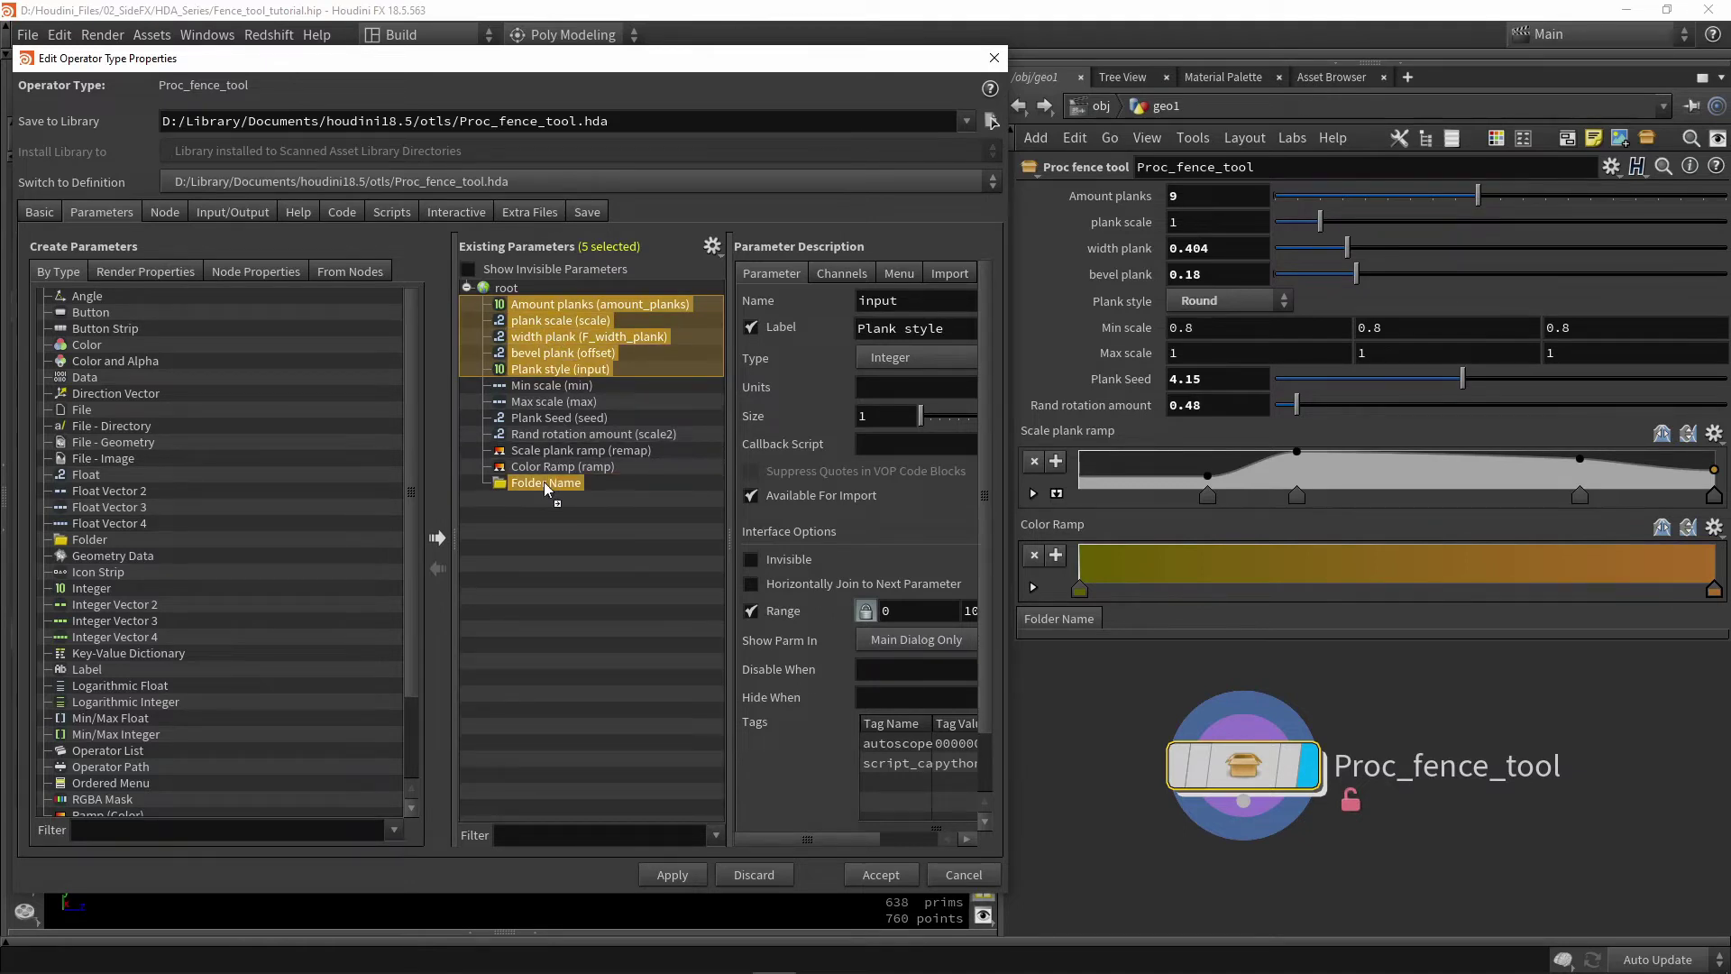
drag(543, 482, 544, 481)
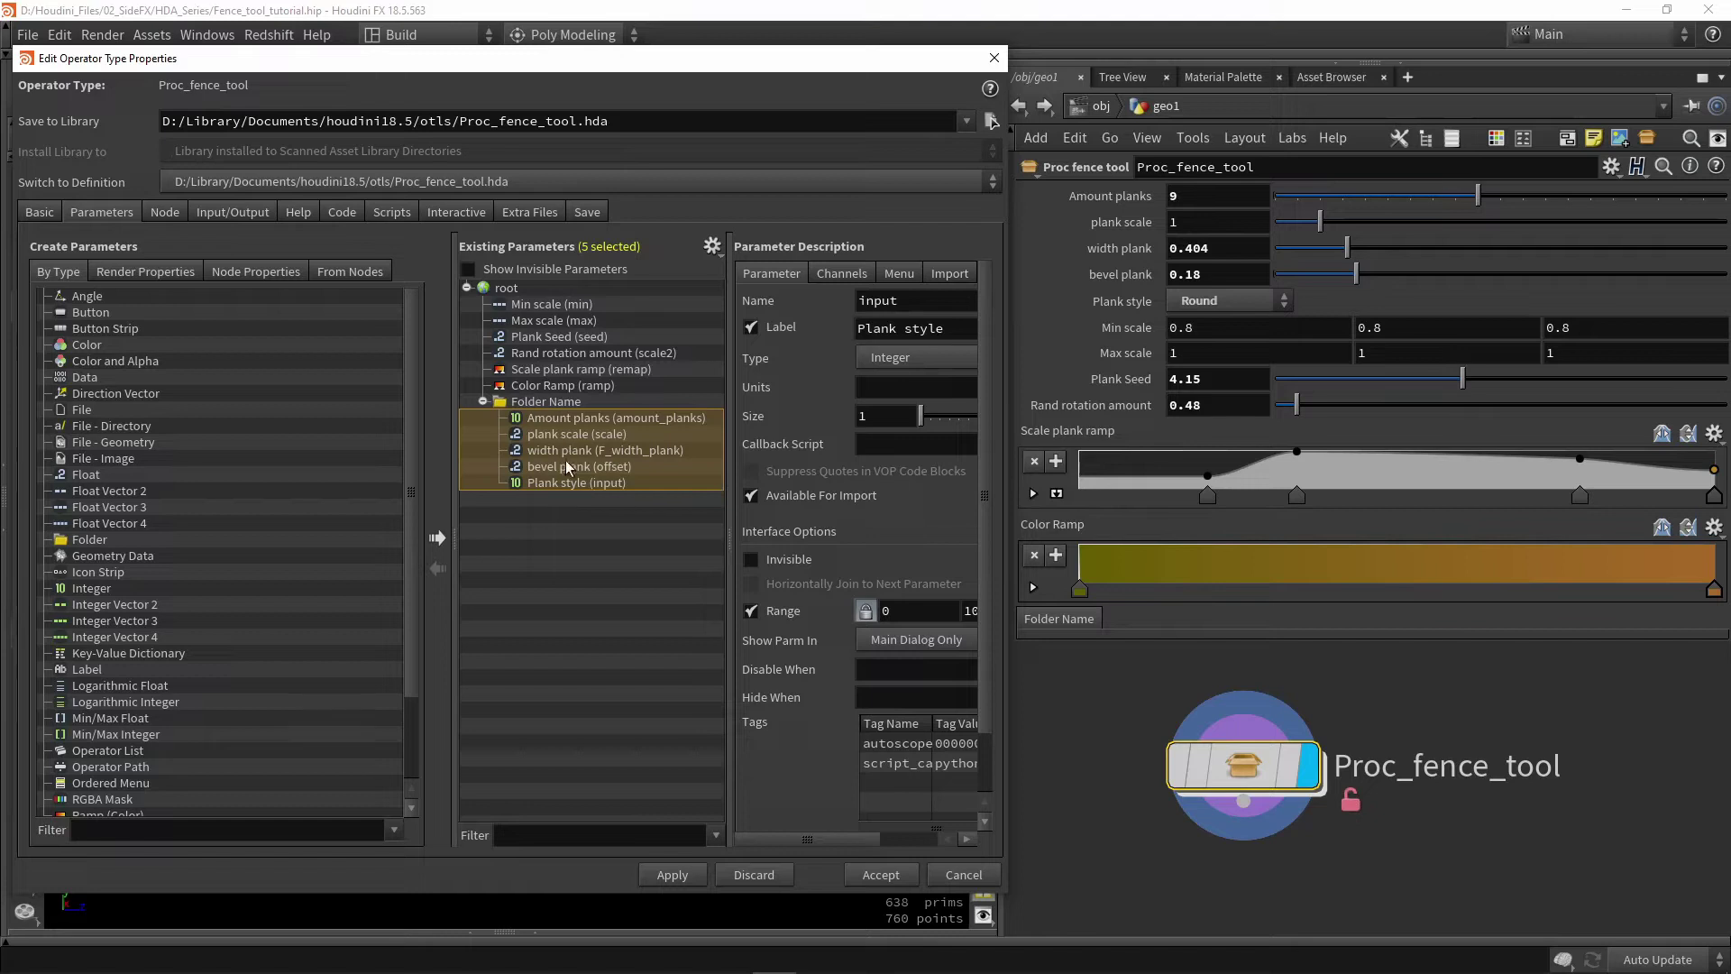
click(671, 876)
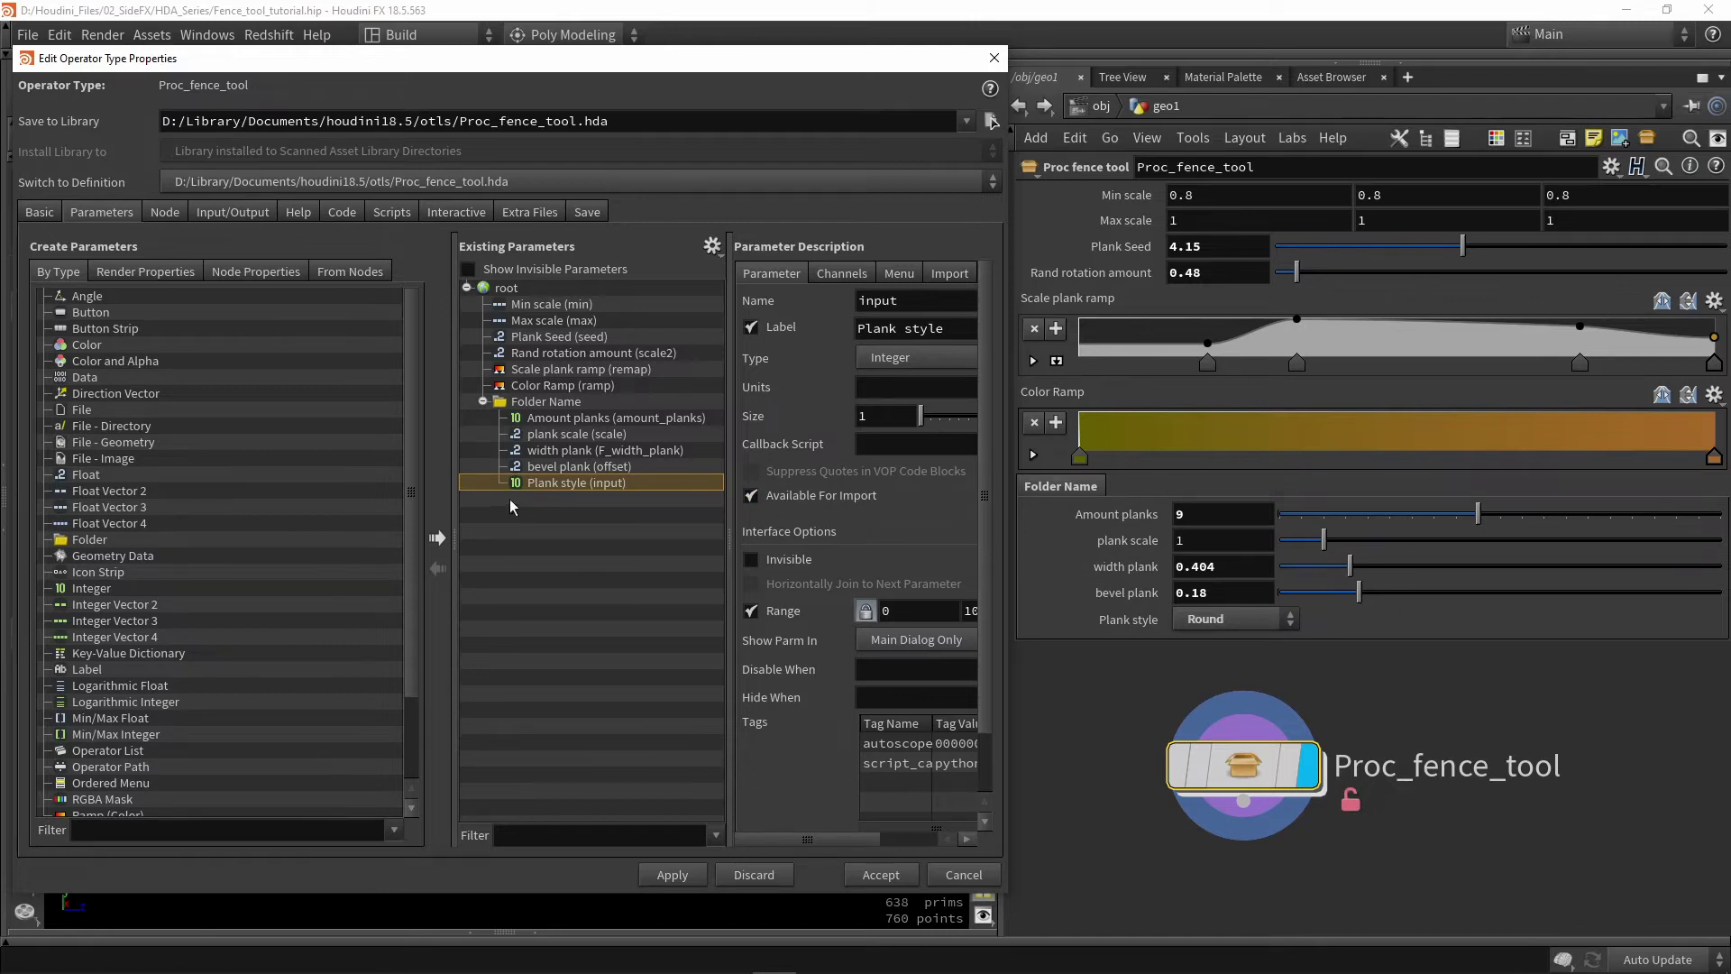
Move the new folder above all other parameters and label it "Plank settings".
click(484, 400)
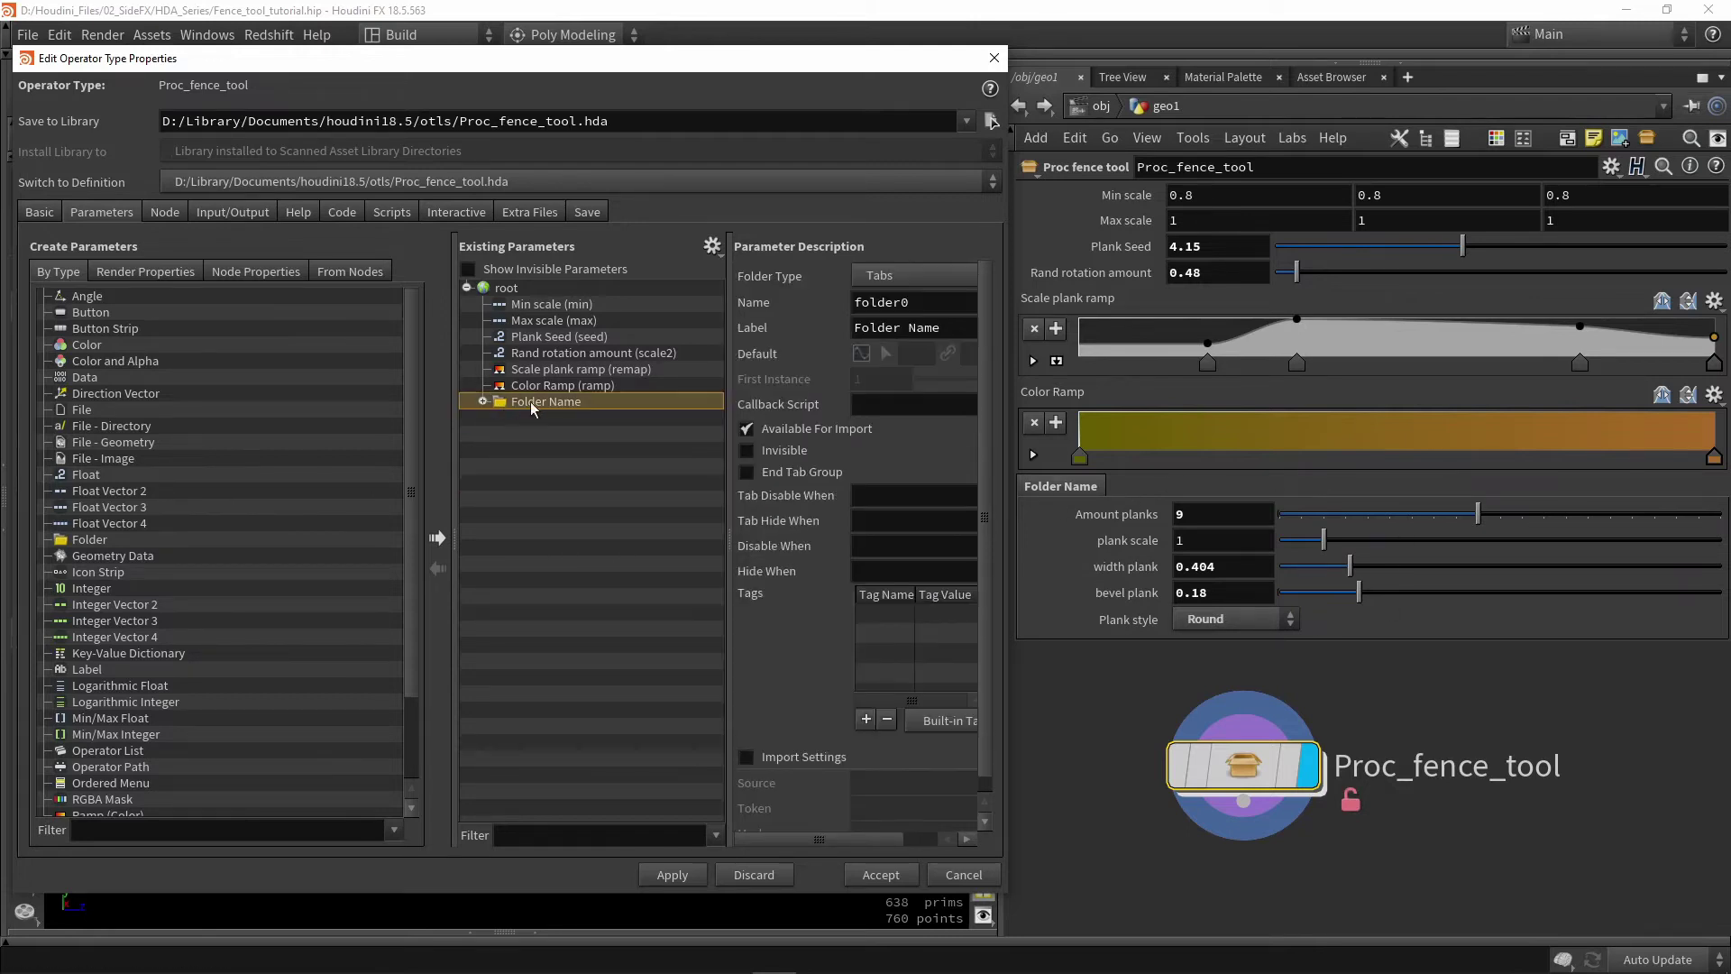
drag(533, 400, 534, 297)
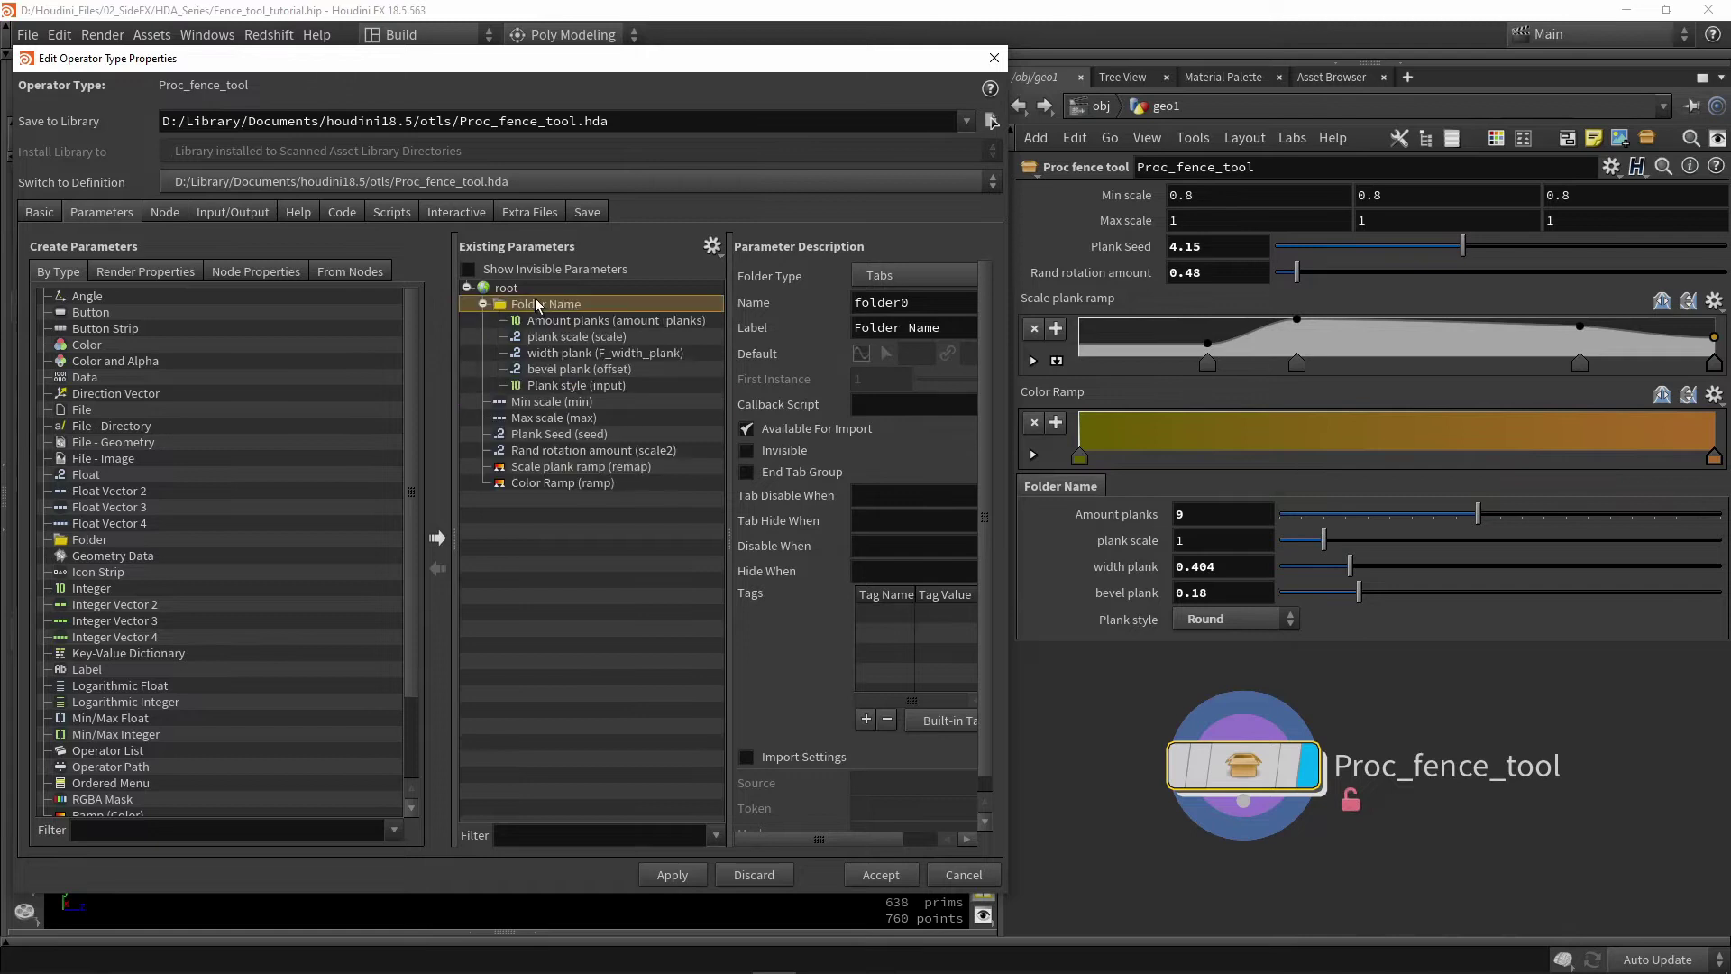
click(669, 872)
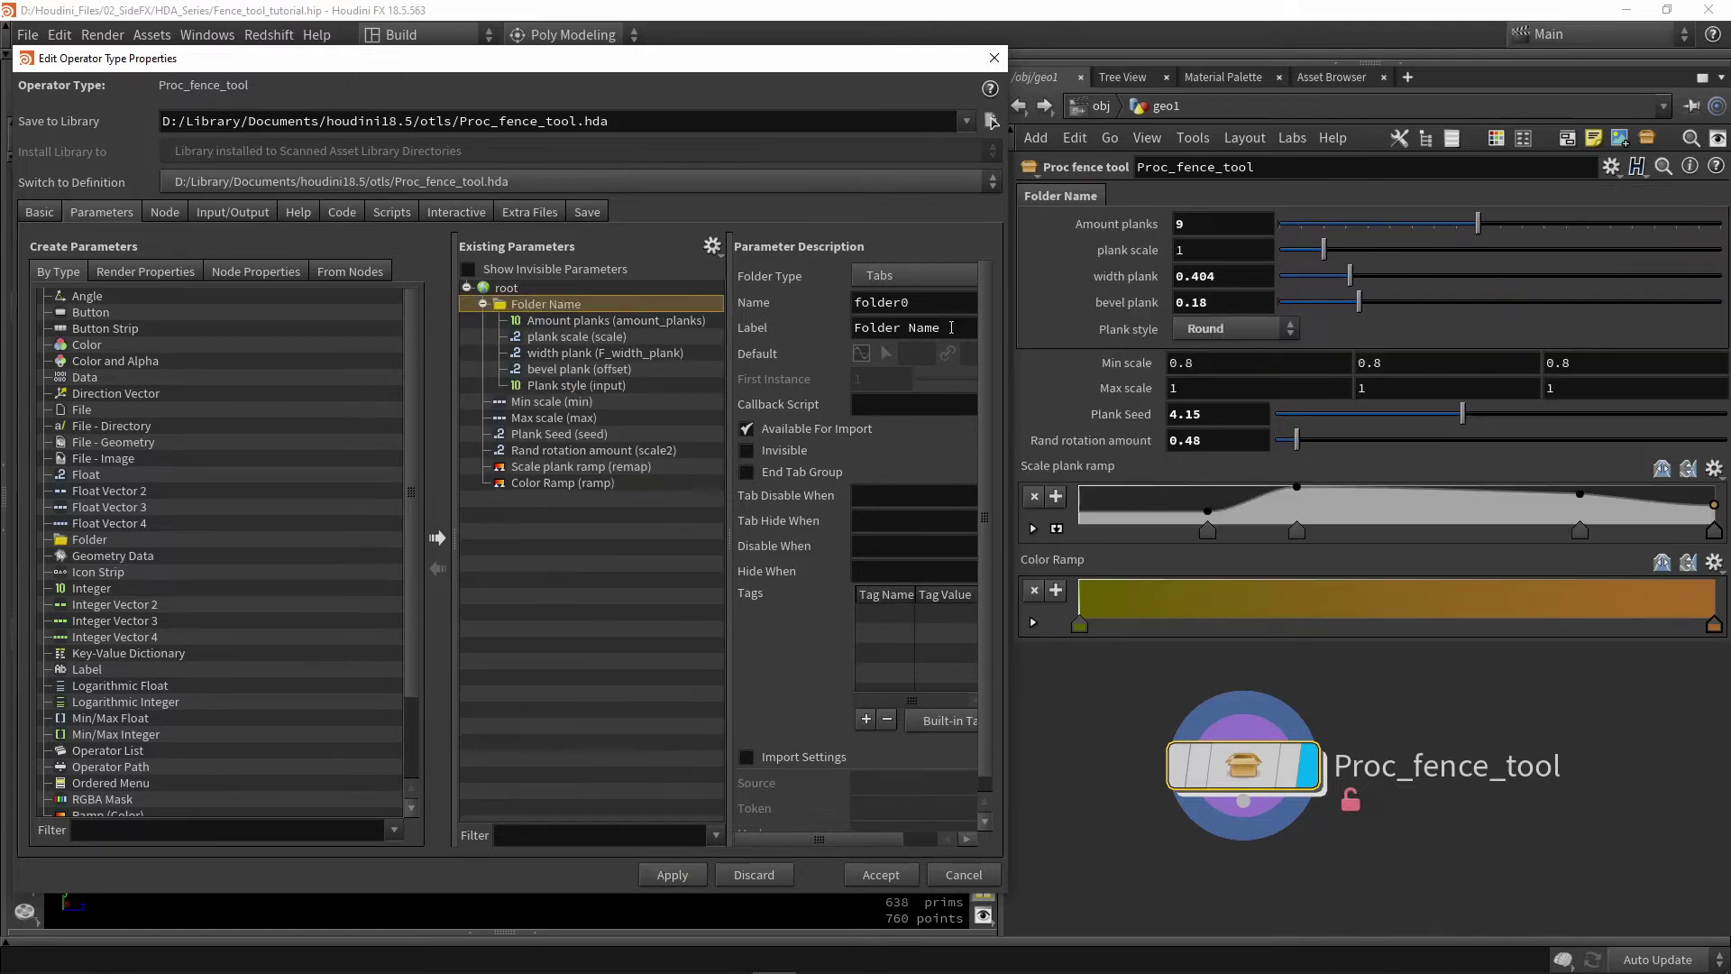
drag(951, 327, 849, 328)
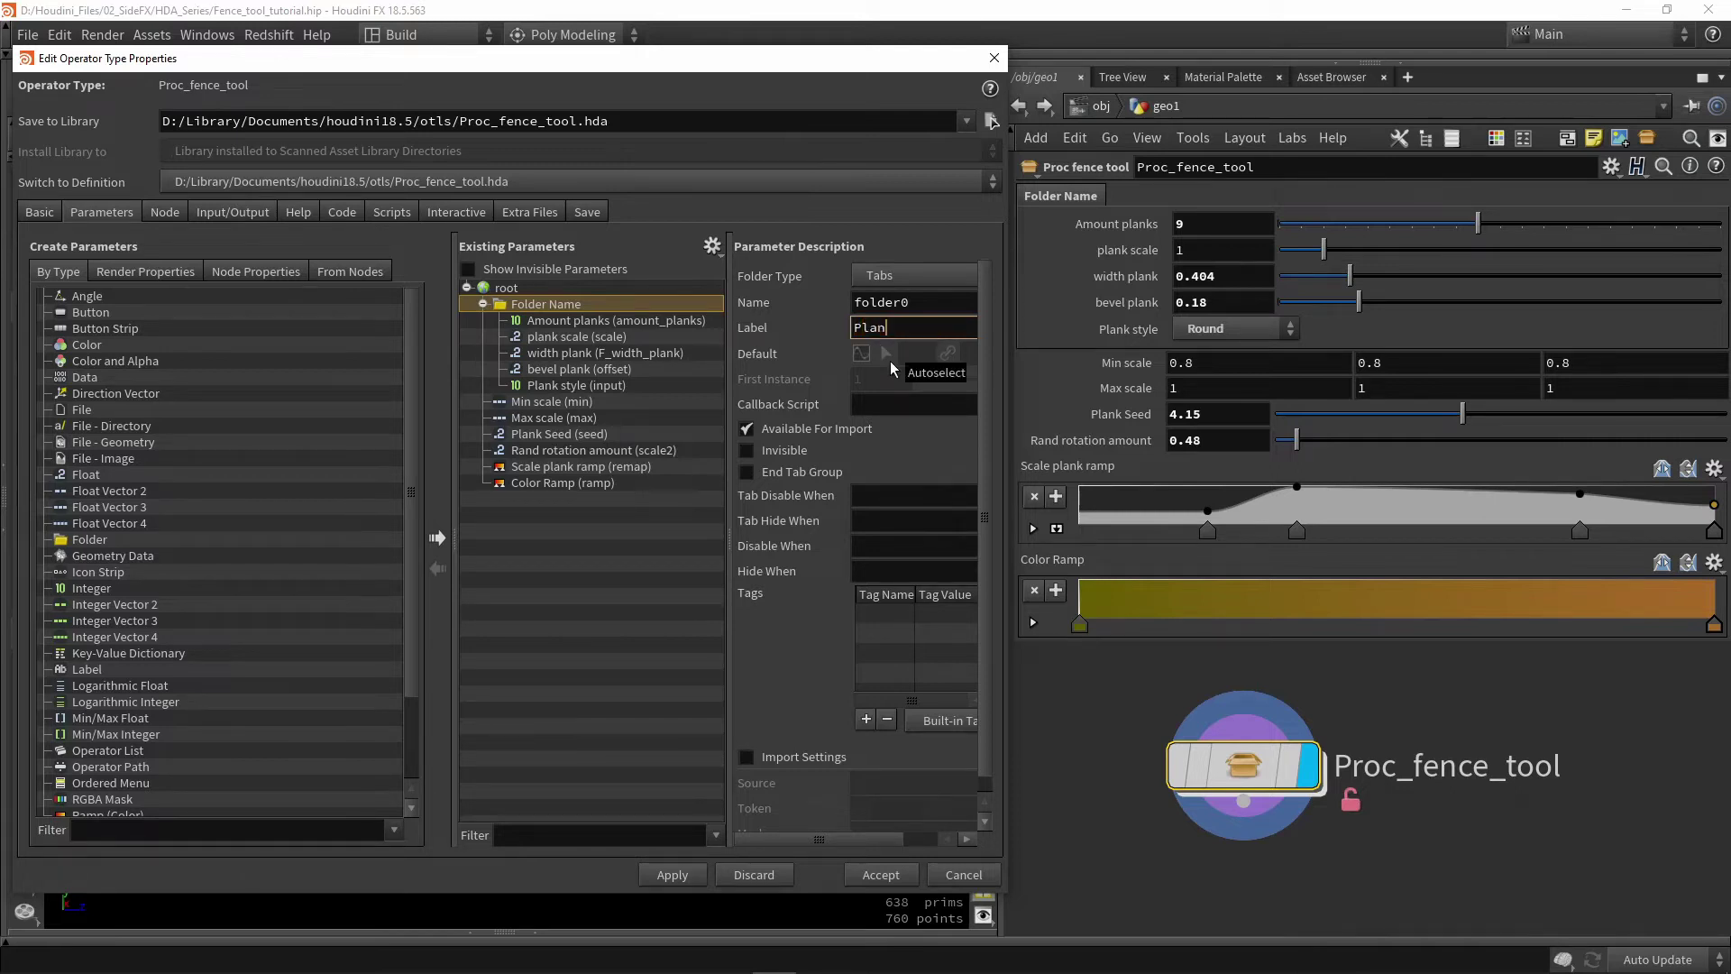
text(Plank settings)
key(Return)
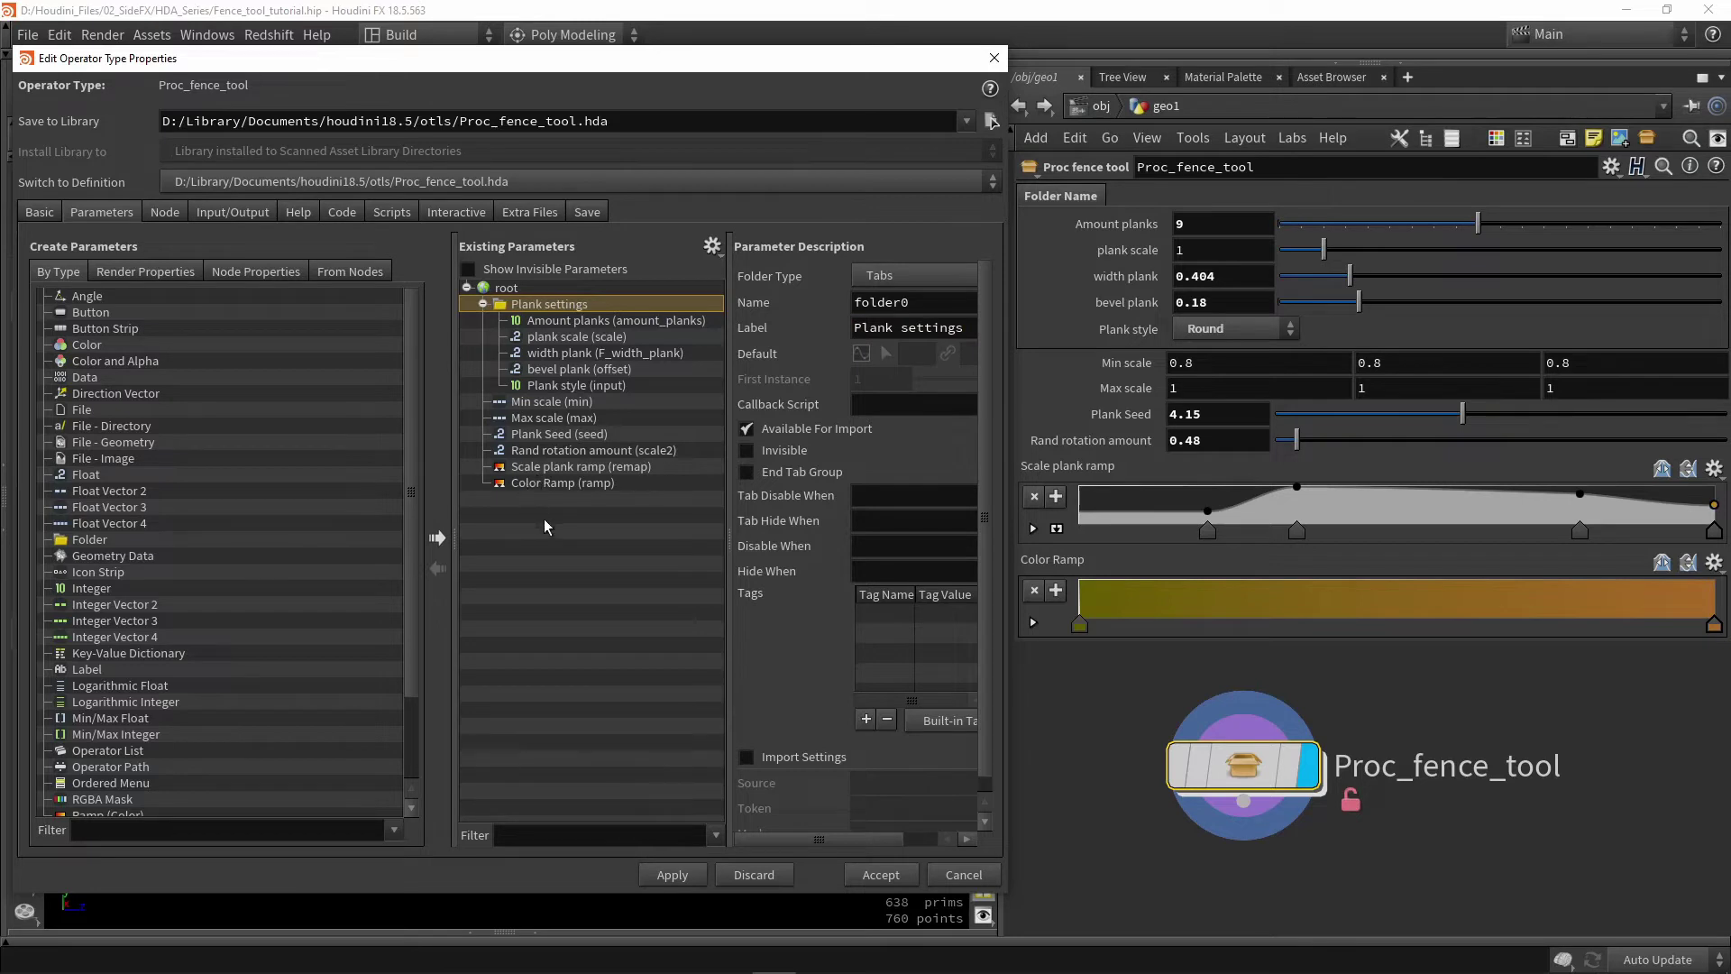
Add a subfolder labelled "scale" inside Plank settings, below Plank style.
drag(96, 540, 481, 397)
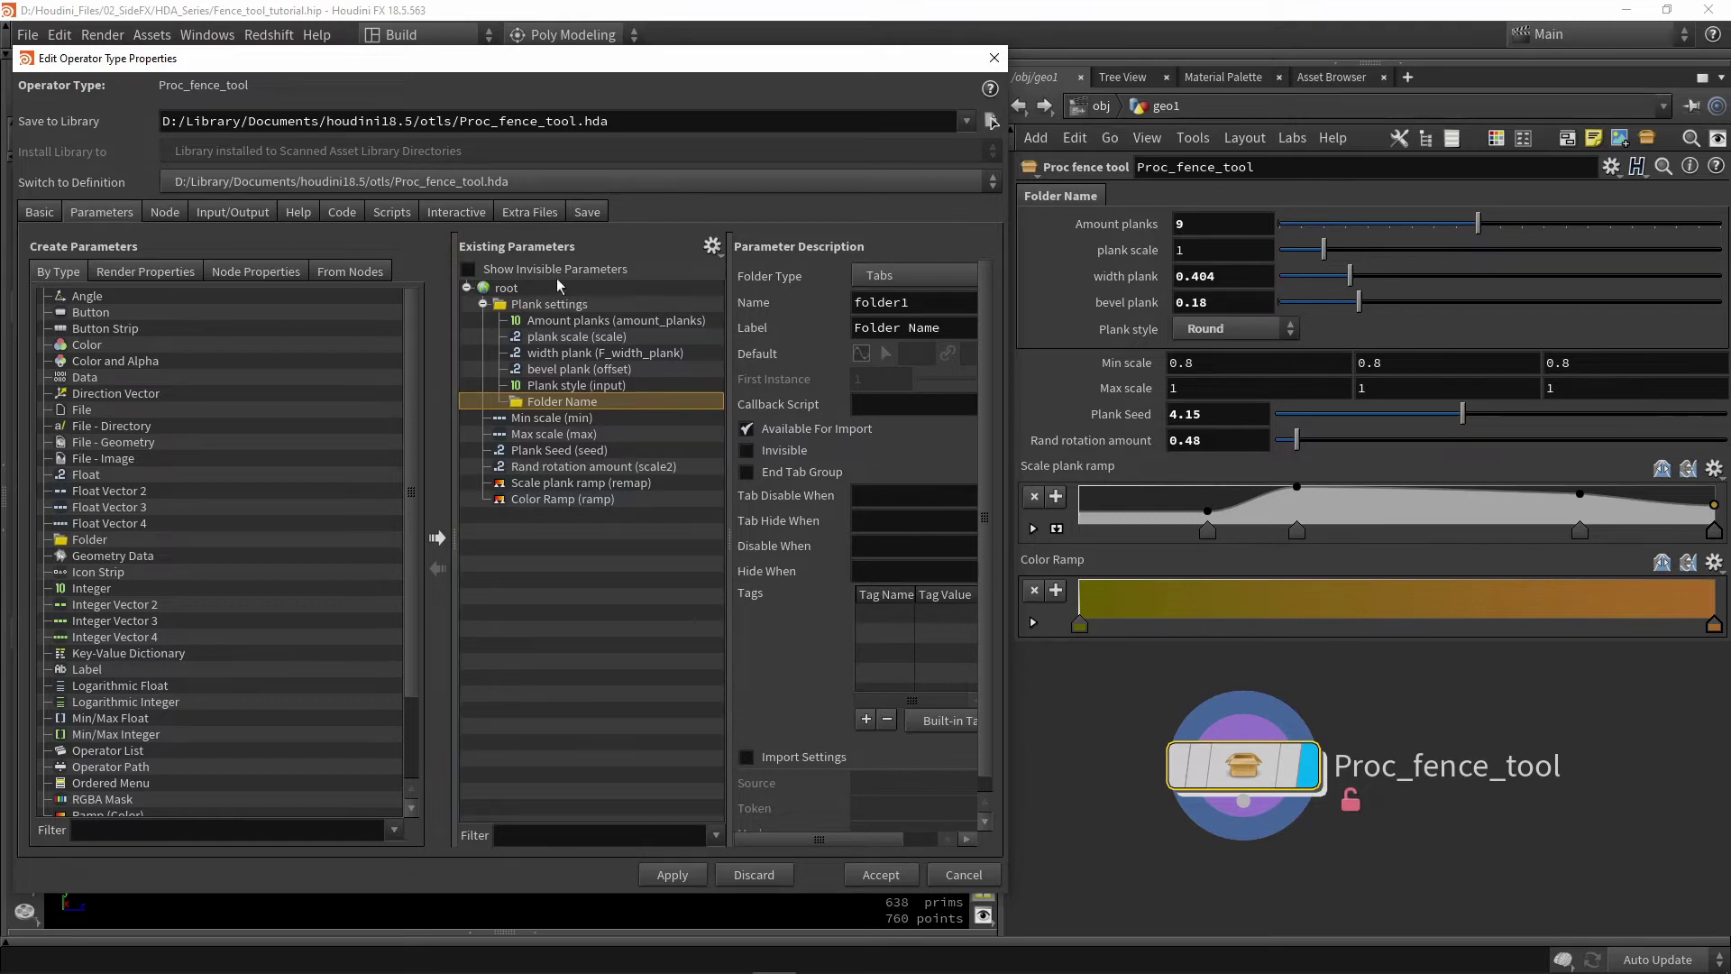
drag(942, 329, 852, 340)
text(scale)
key(Return)
Move the Min scale and Max scale parameters into the scale folder and apply the change.
click(561, 417)
shift+click(561, 435)
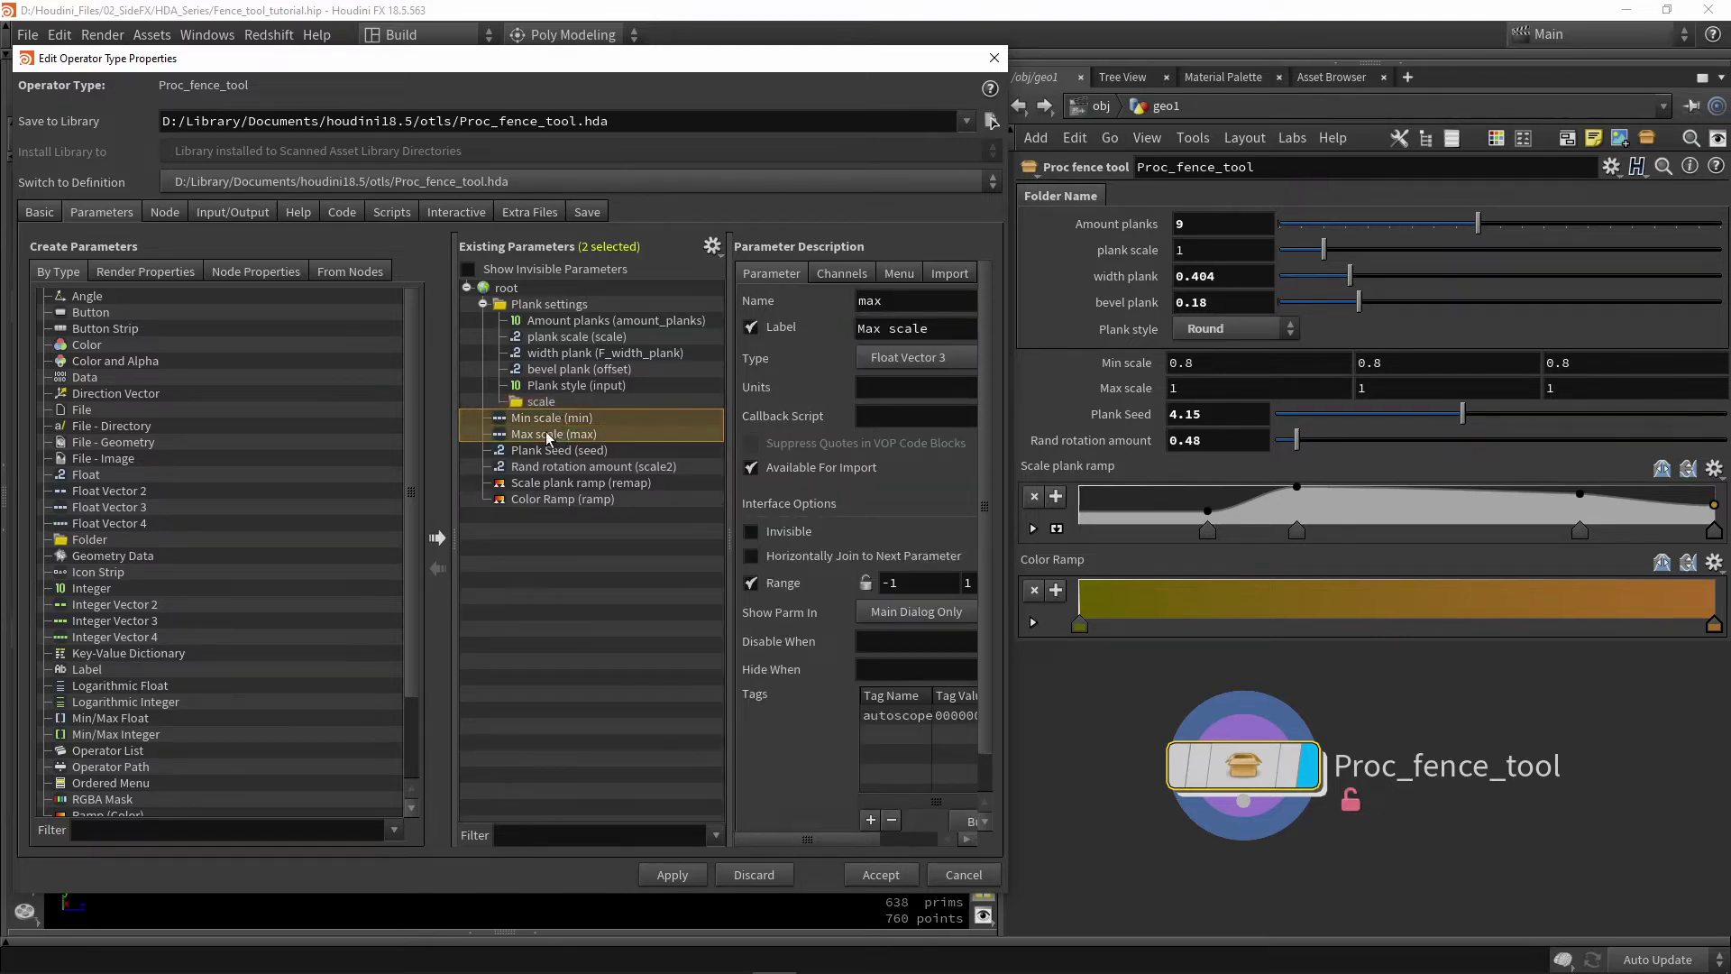
drag(532, 420, 536, 398)
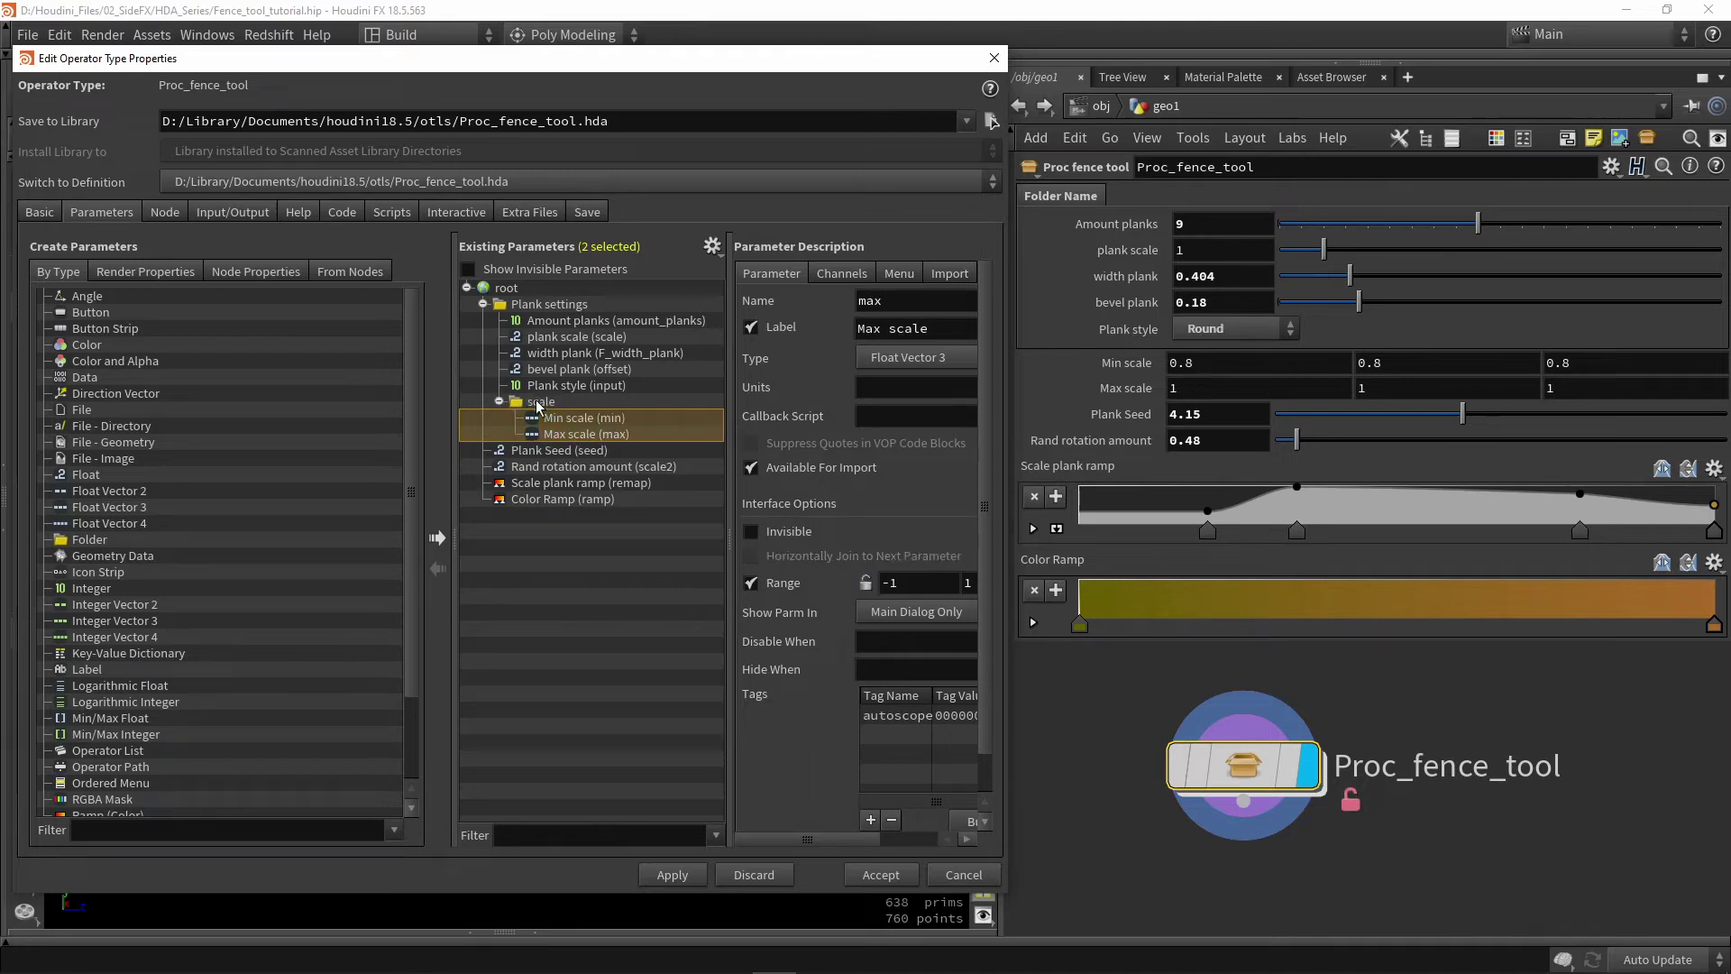
click(671, 874)
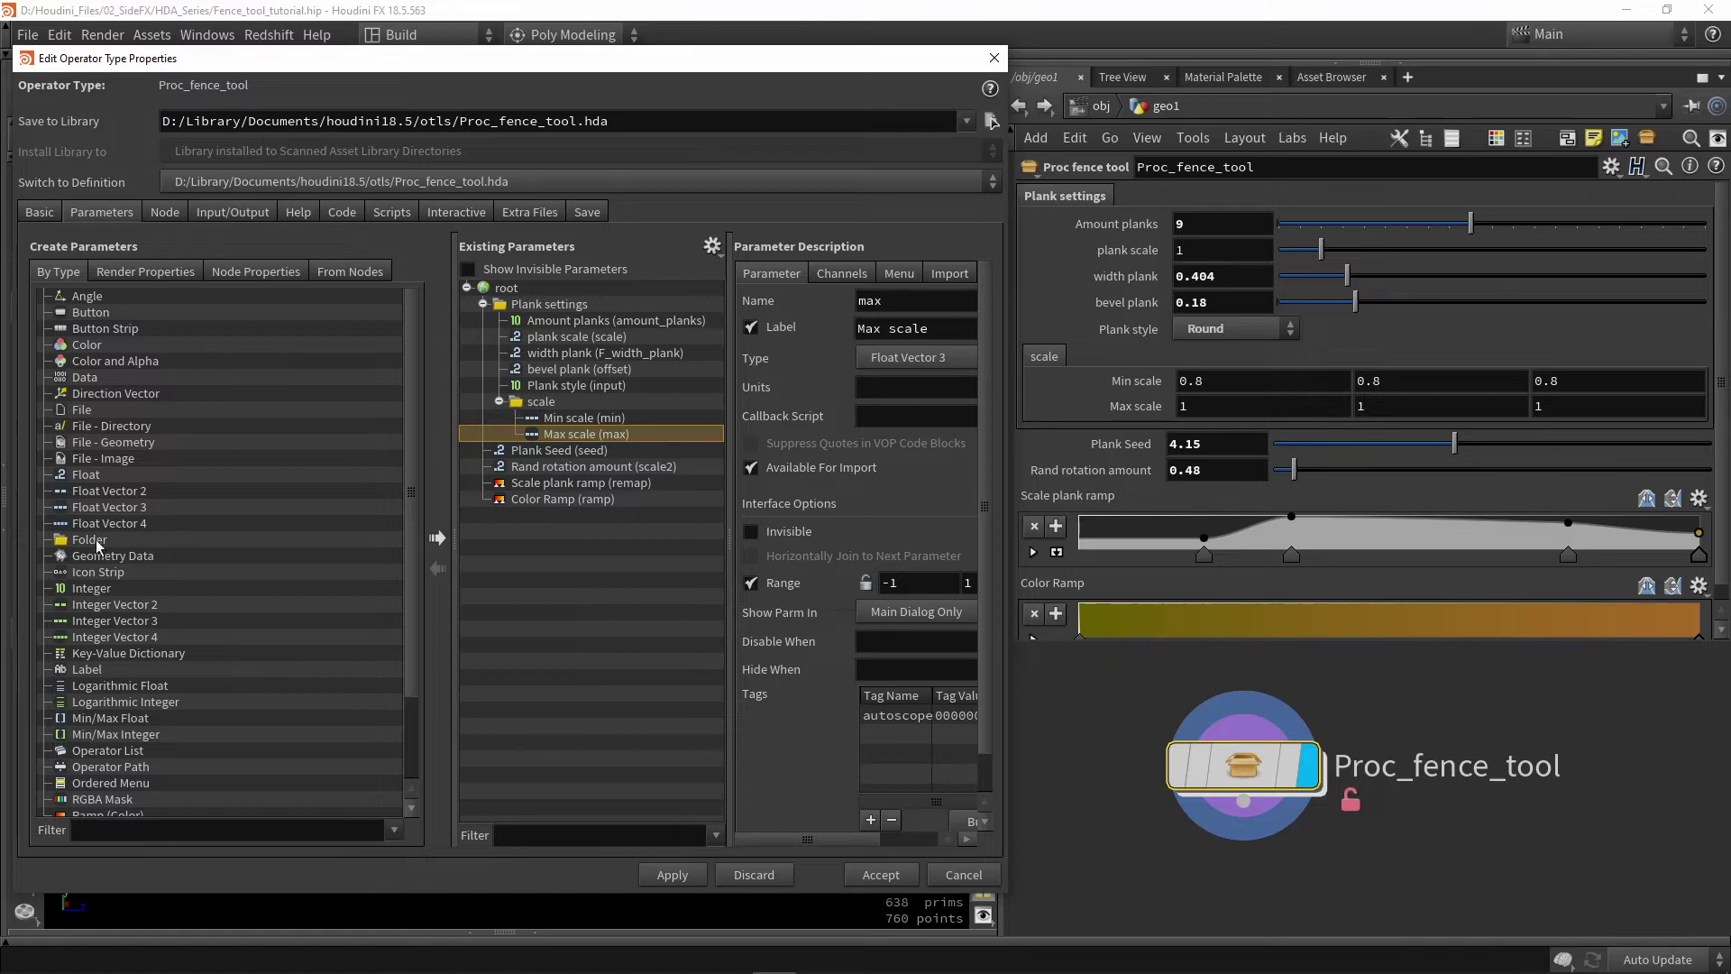
Add another subfolder labelled "Rotation" inside Plank settings, after the scale folder.
drag(98, 541, 532, 300)
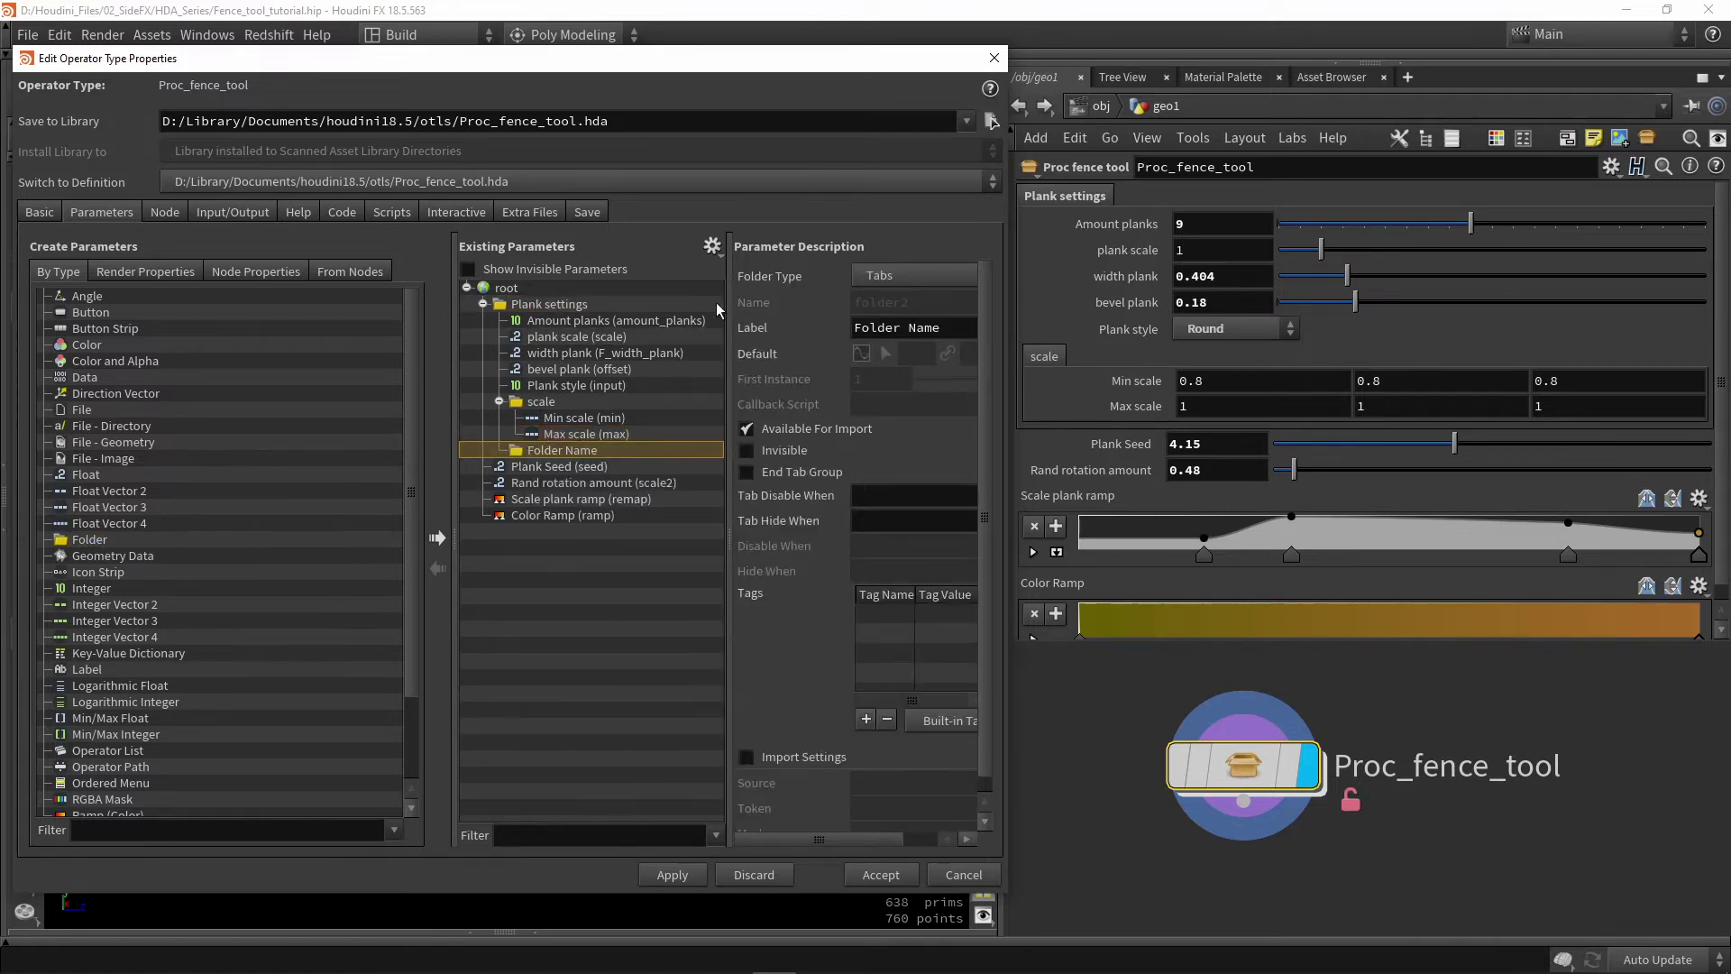
drag(964, 331, 754, 338)
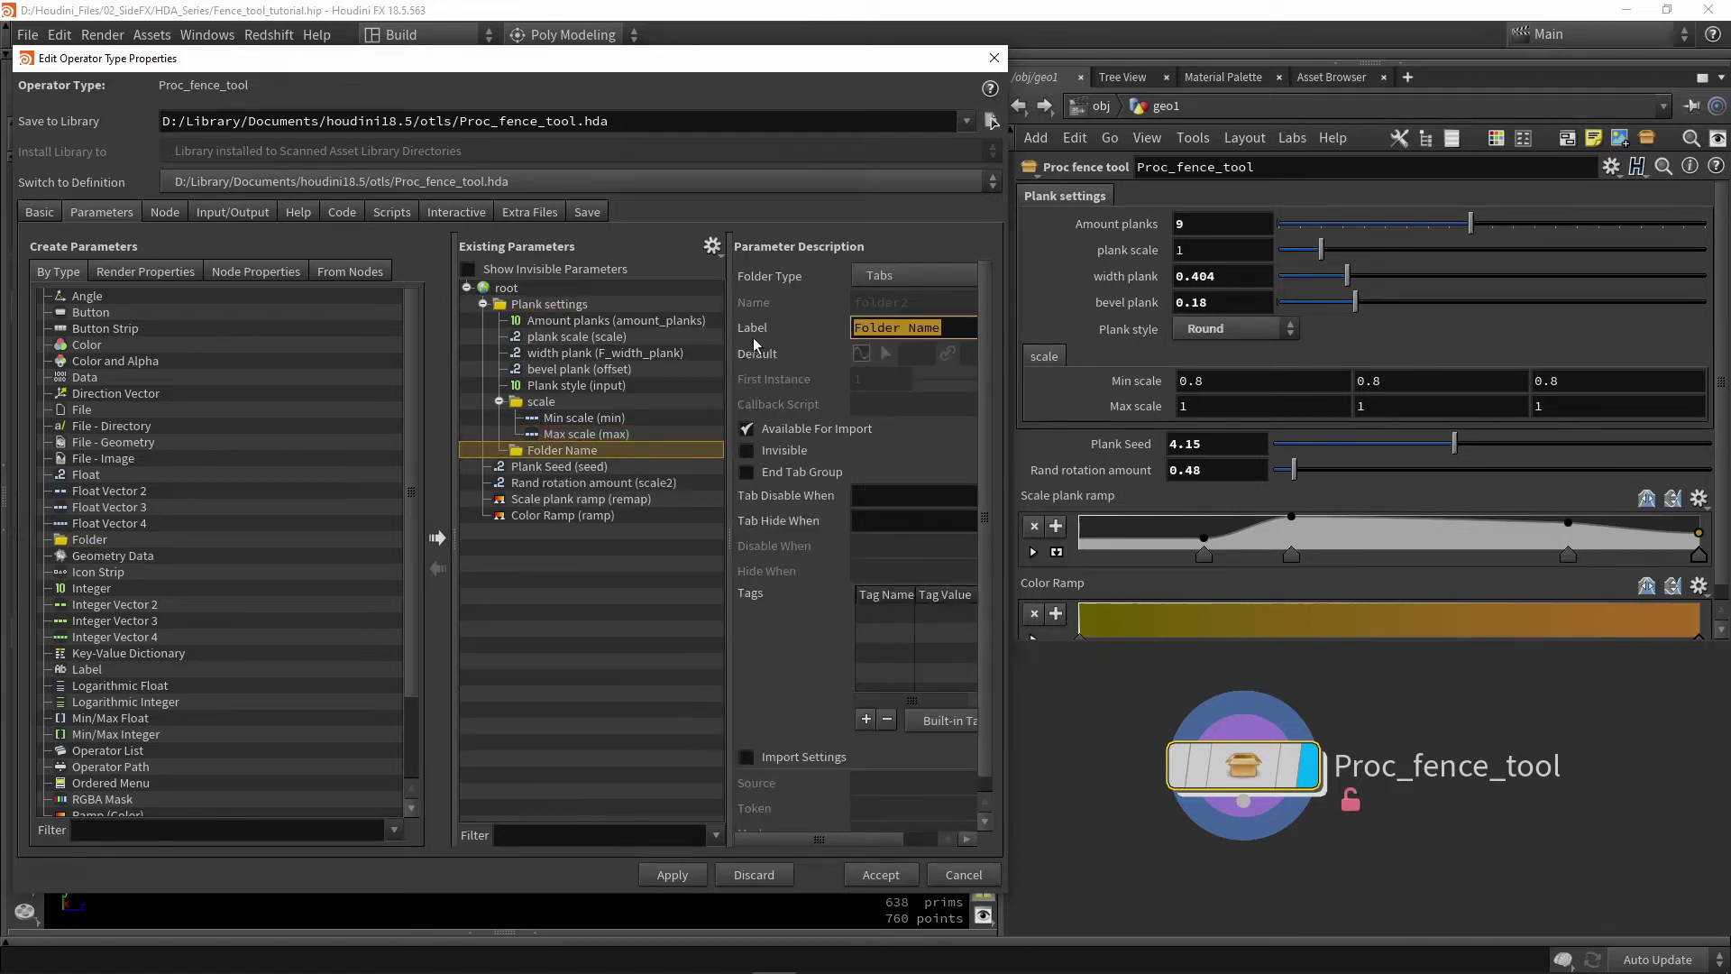
text(Rotation)
key(Return)
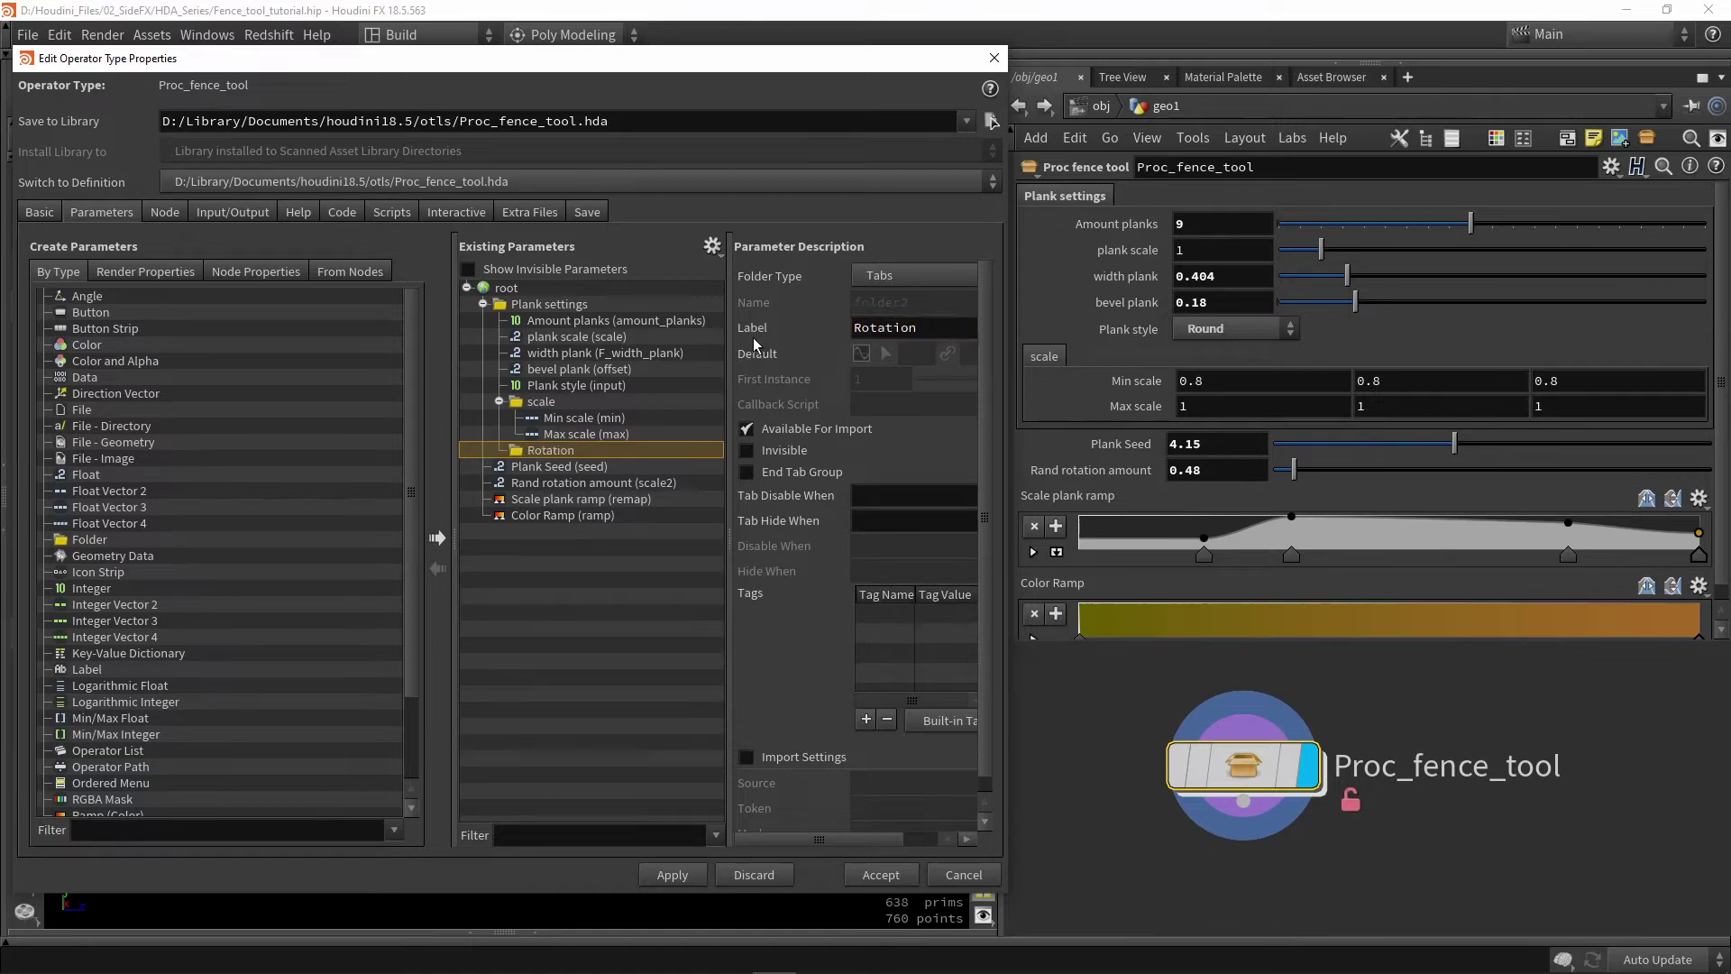
Move the Rand rotation amount parameter into the Rotation folder and apply the change.
click(561, 484)
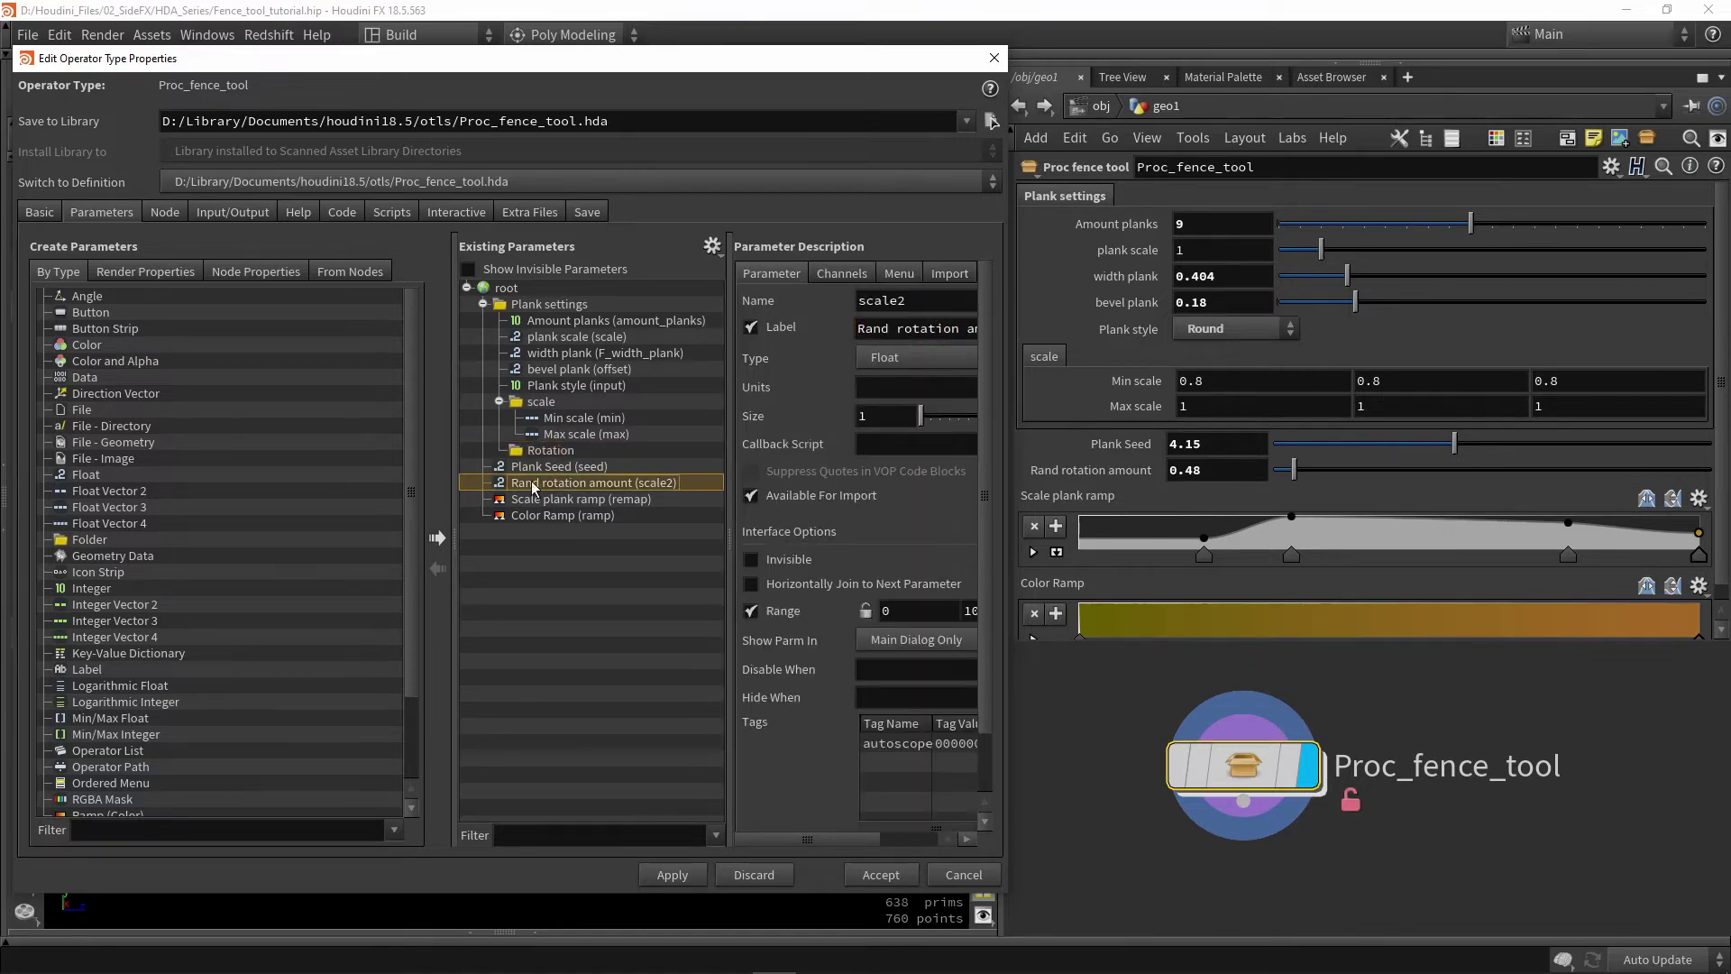
drag(532, 482, 556, 449)
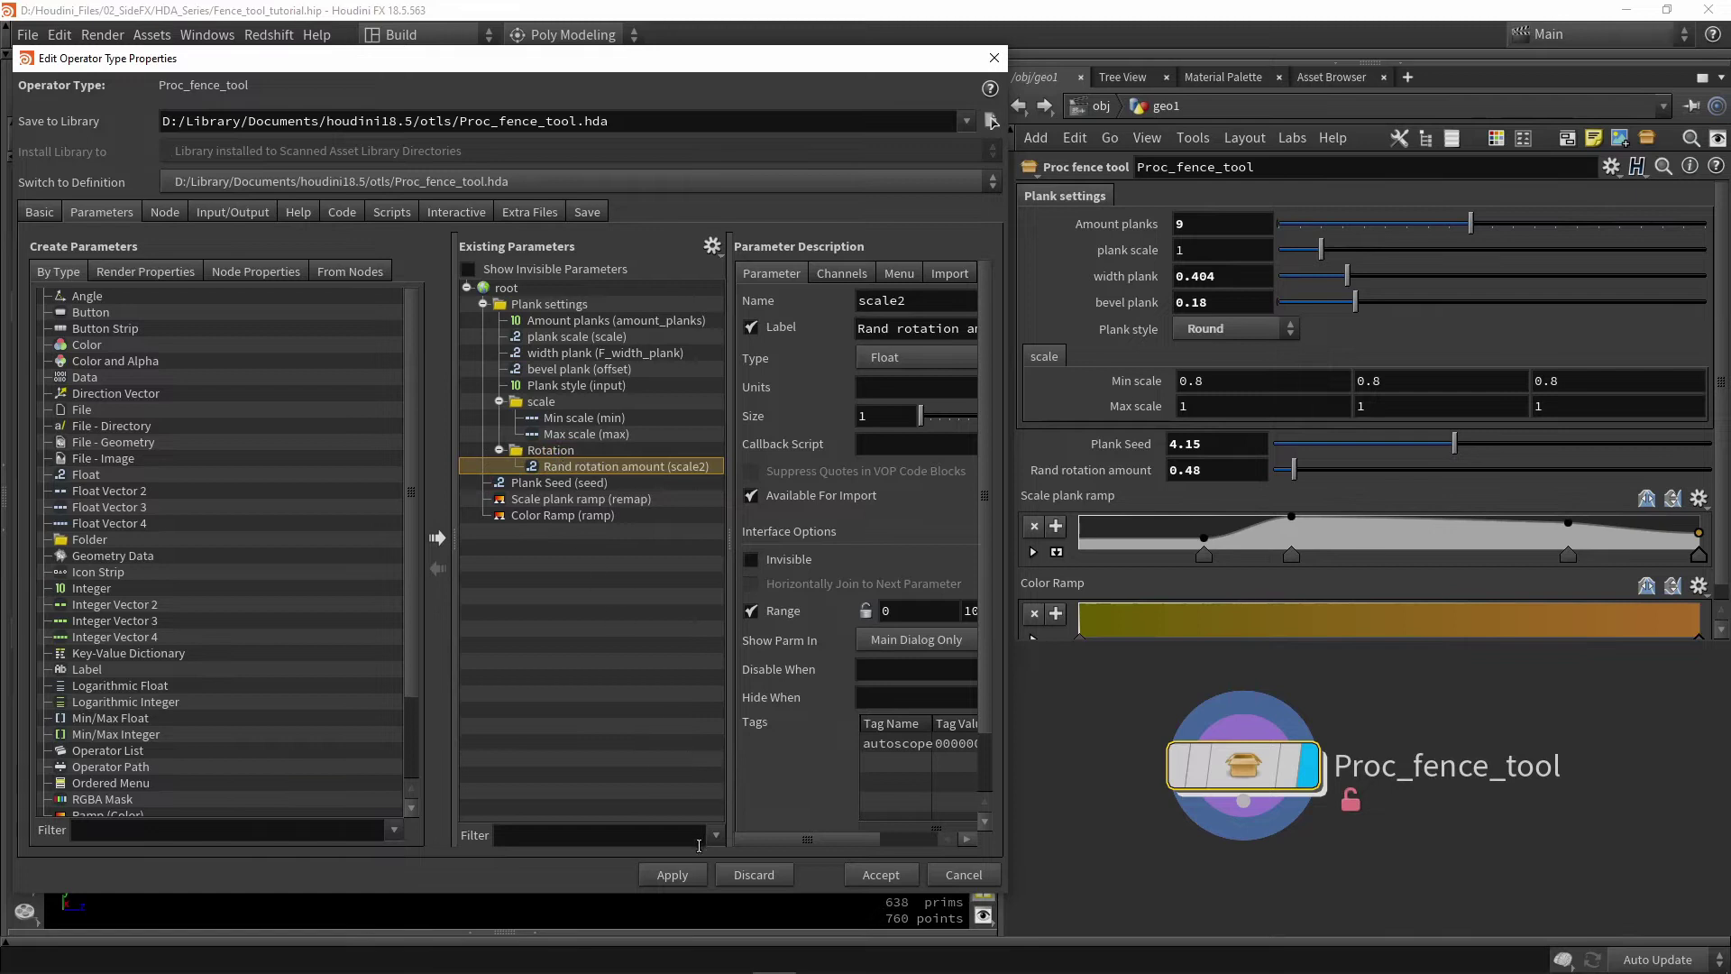
click(682, 874)
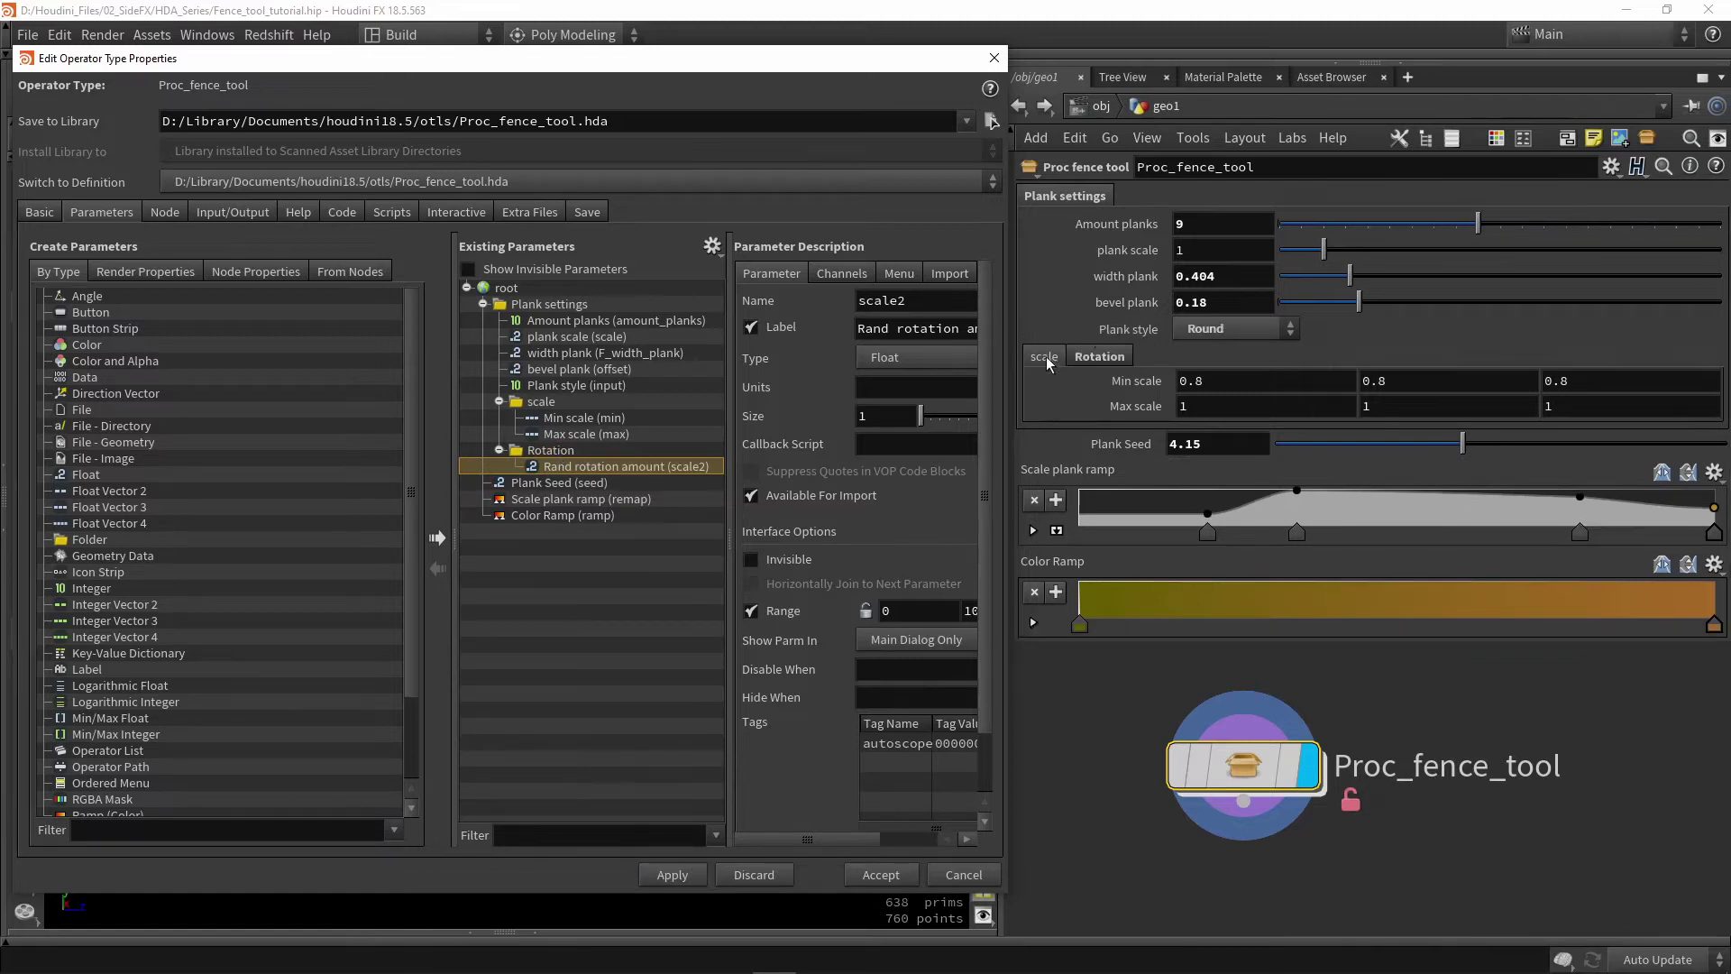
Check the contents of the scale and Rotation folders in the fence tool's interface.
click(1090, 353)
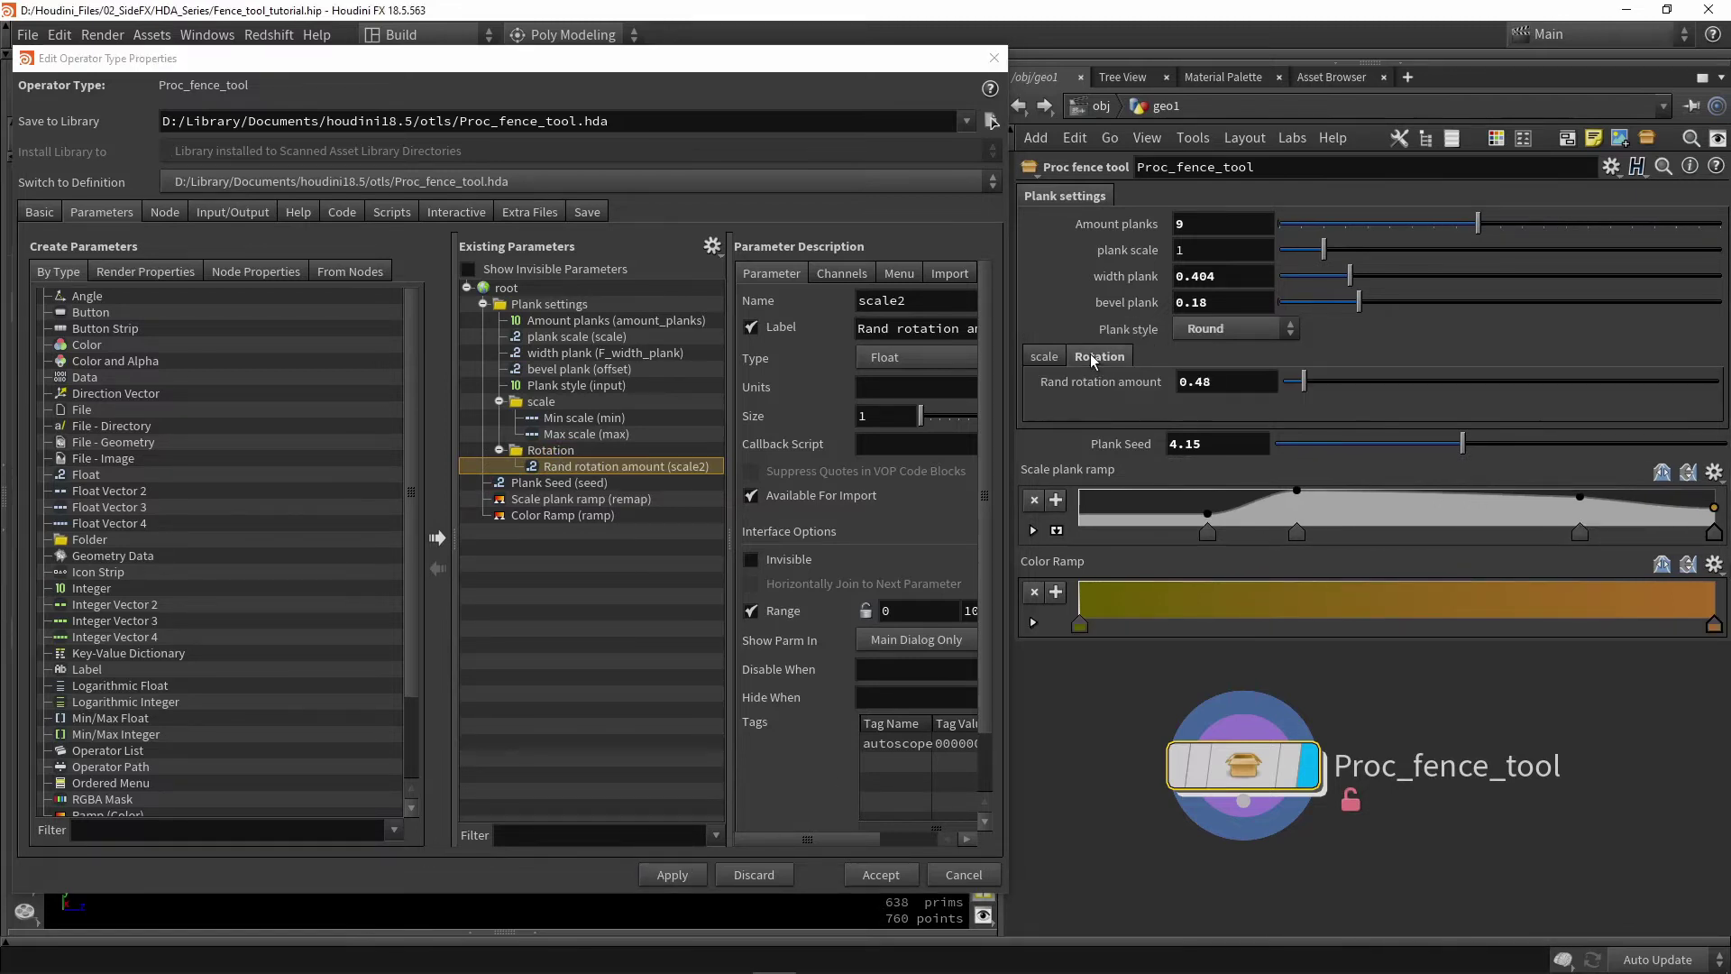
click(1057, 355)
click(1089, 356)
click(1050, 357)
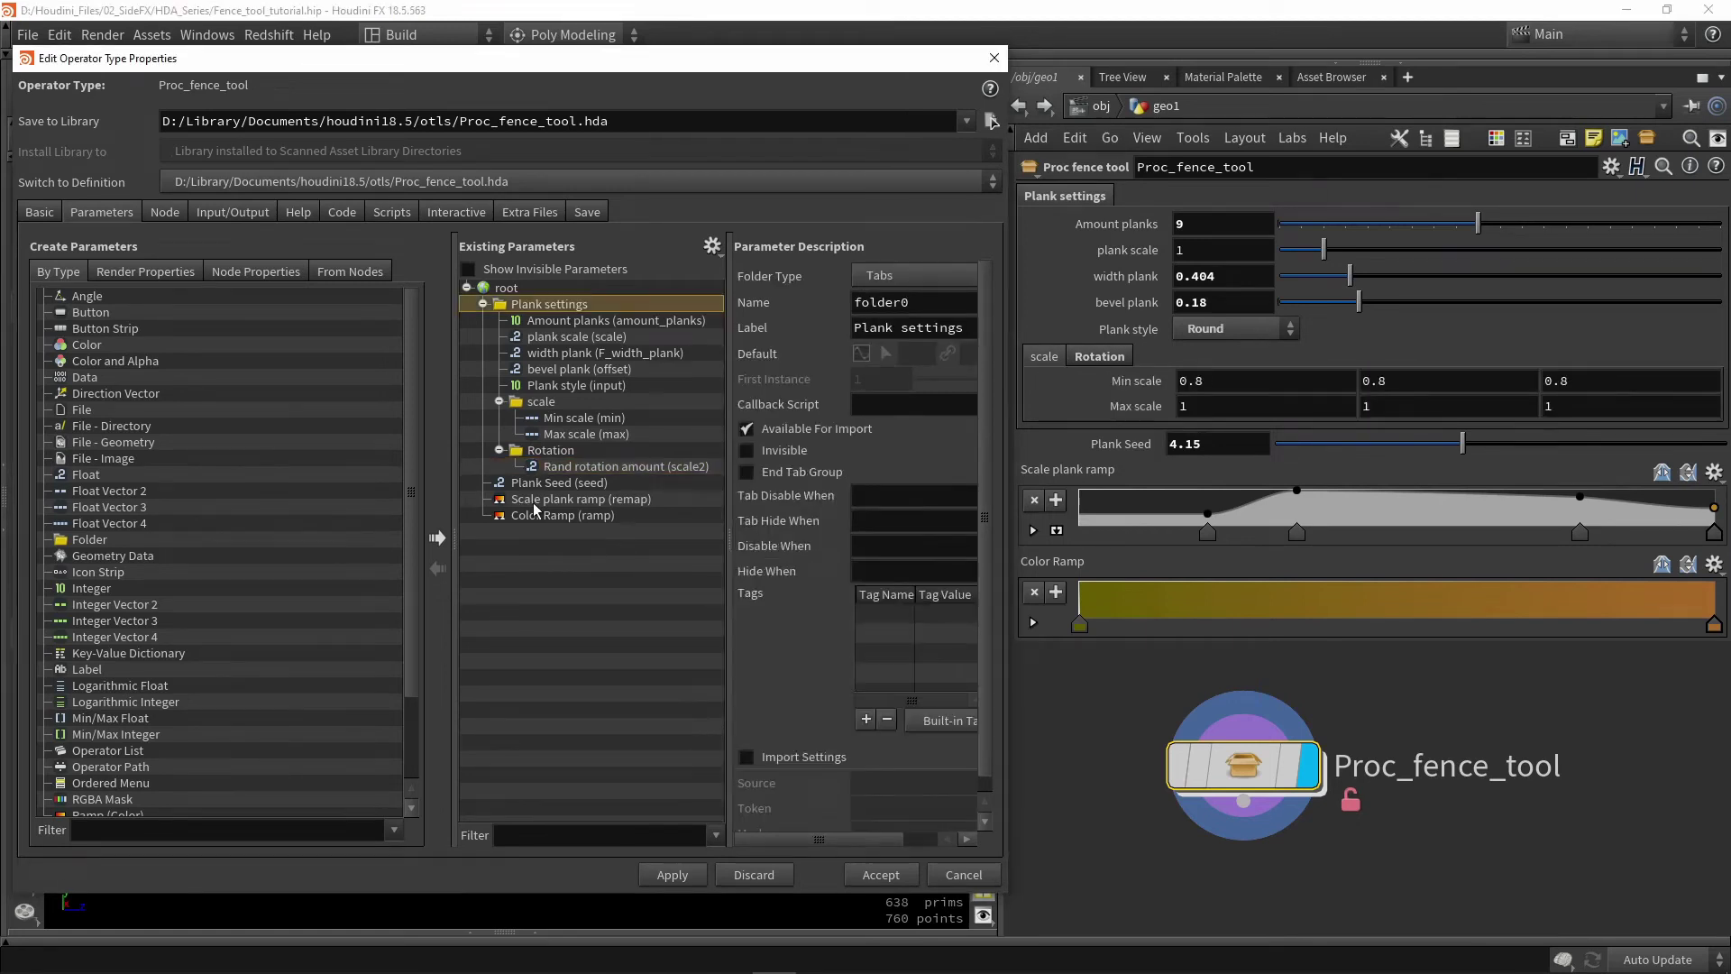
Move Scale plank ramp into the scale folder and Plank Seed to the start of Plank settings, applying both changes.
click(533, 502)
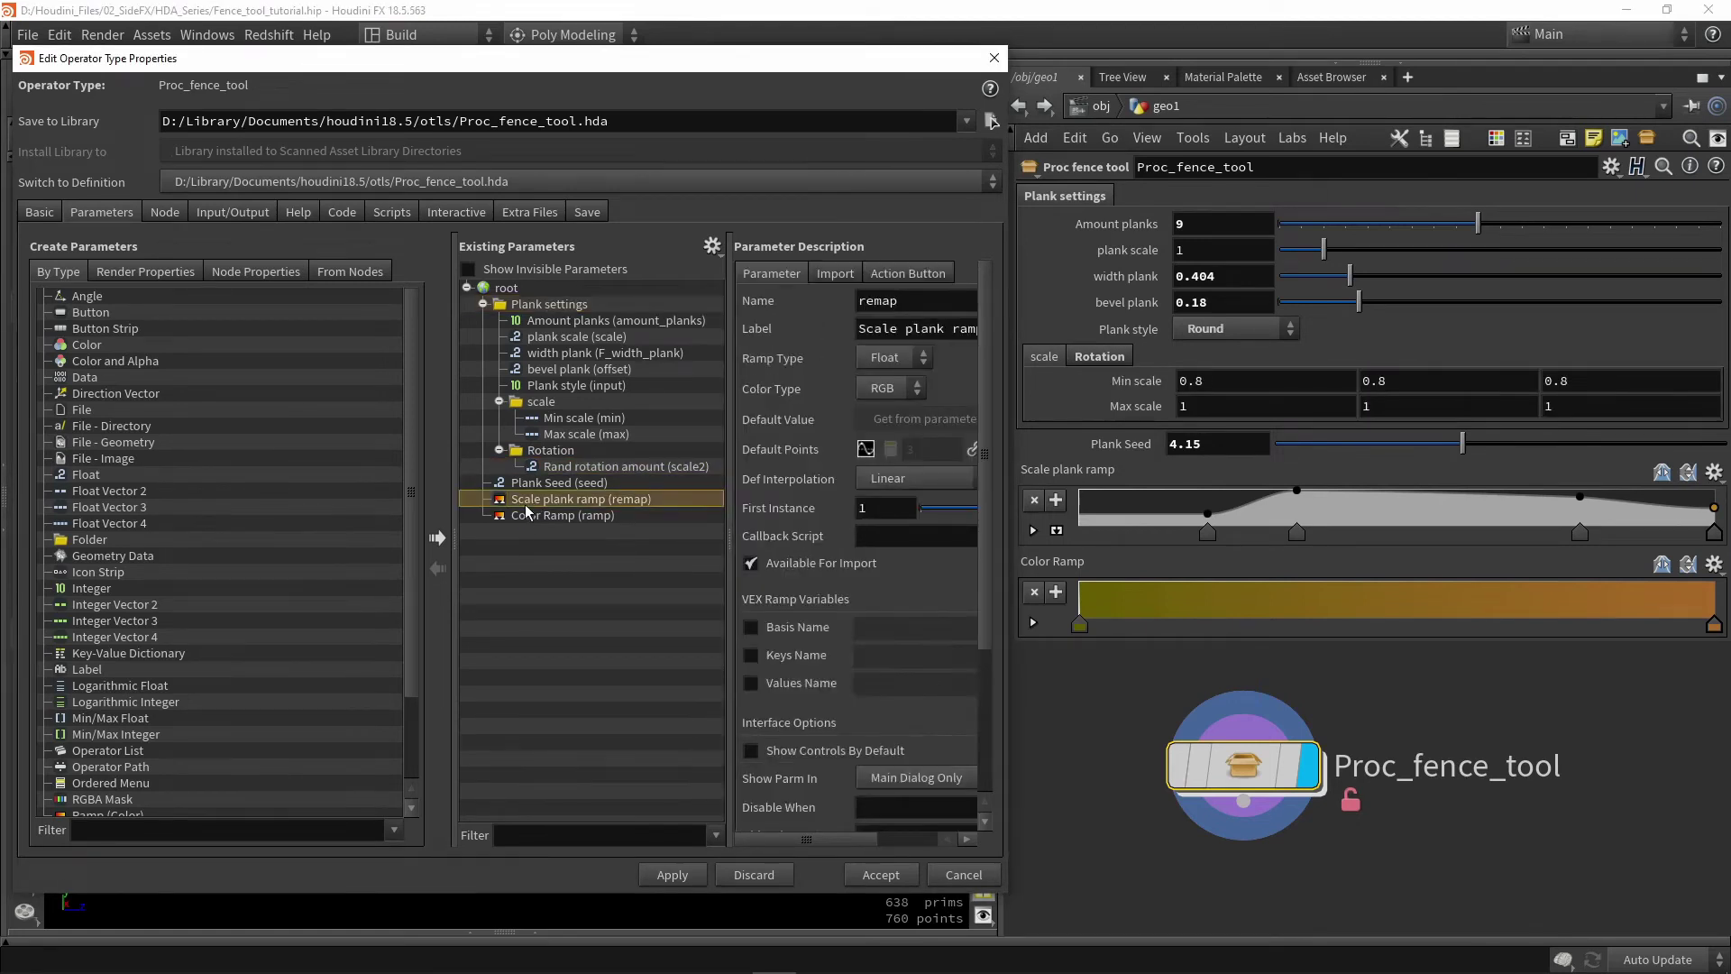
drag(525, 505, 539, 405)
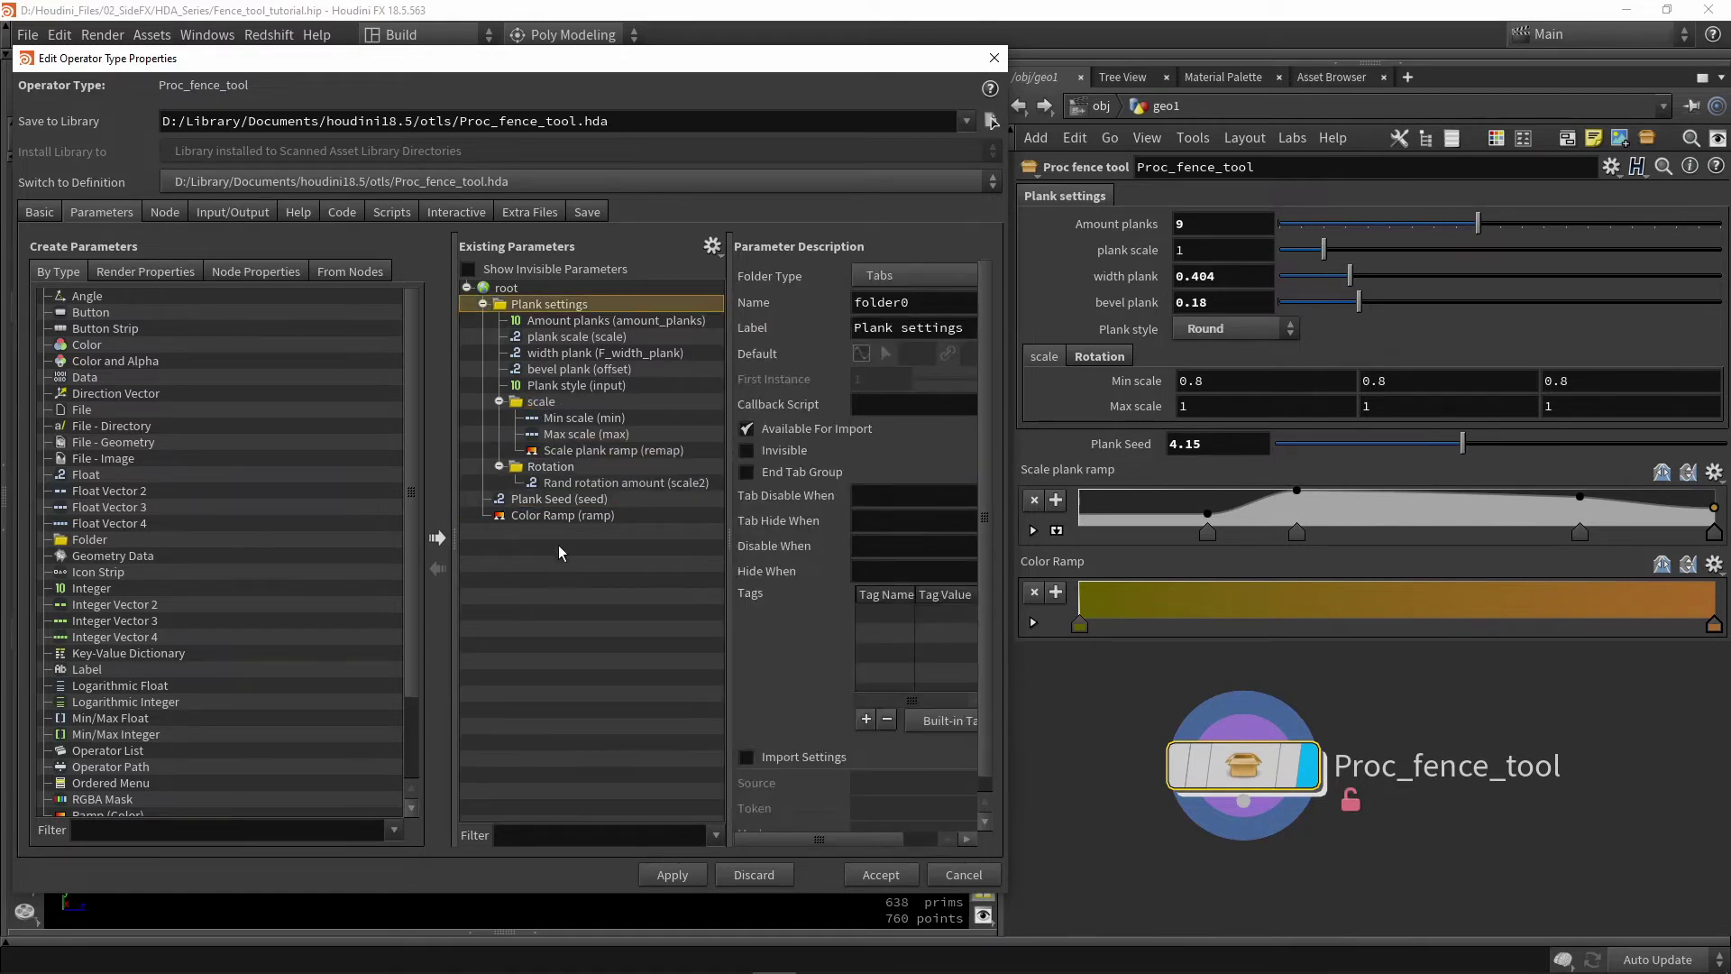
drag(523, 507, 552, 323)
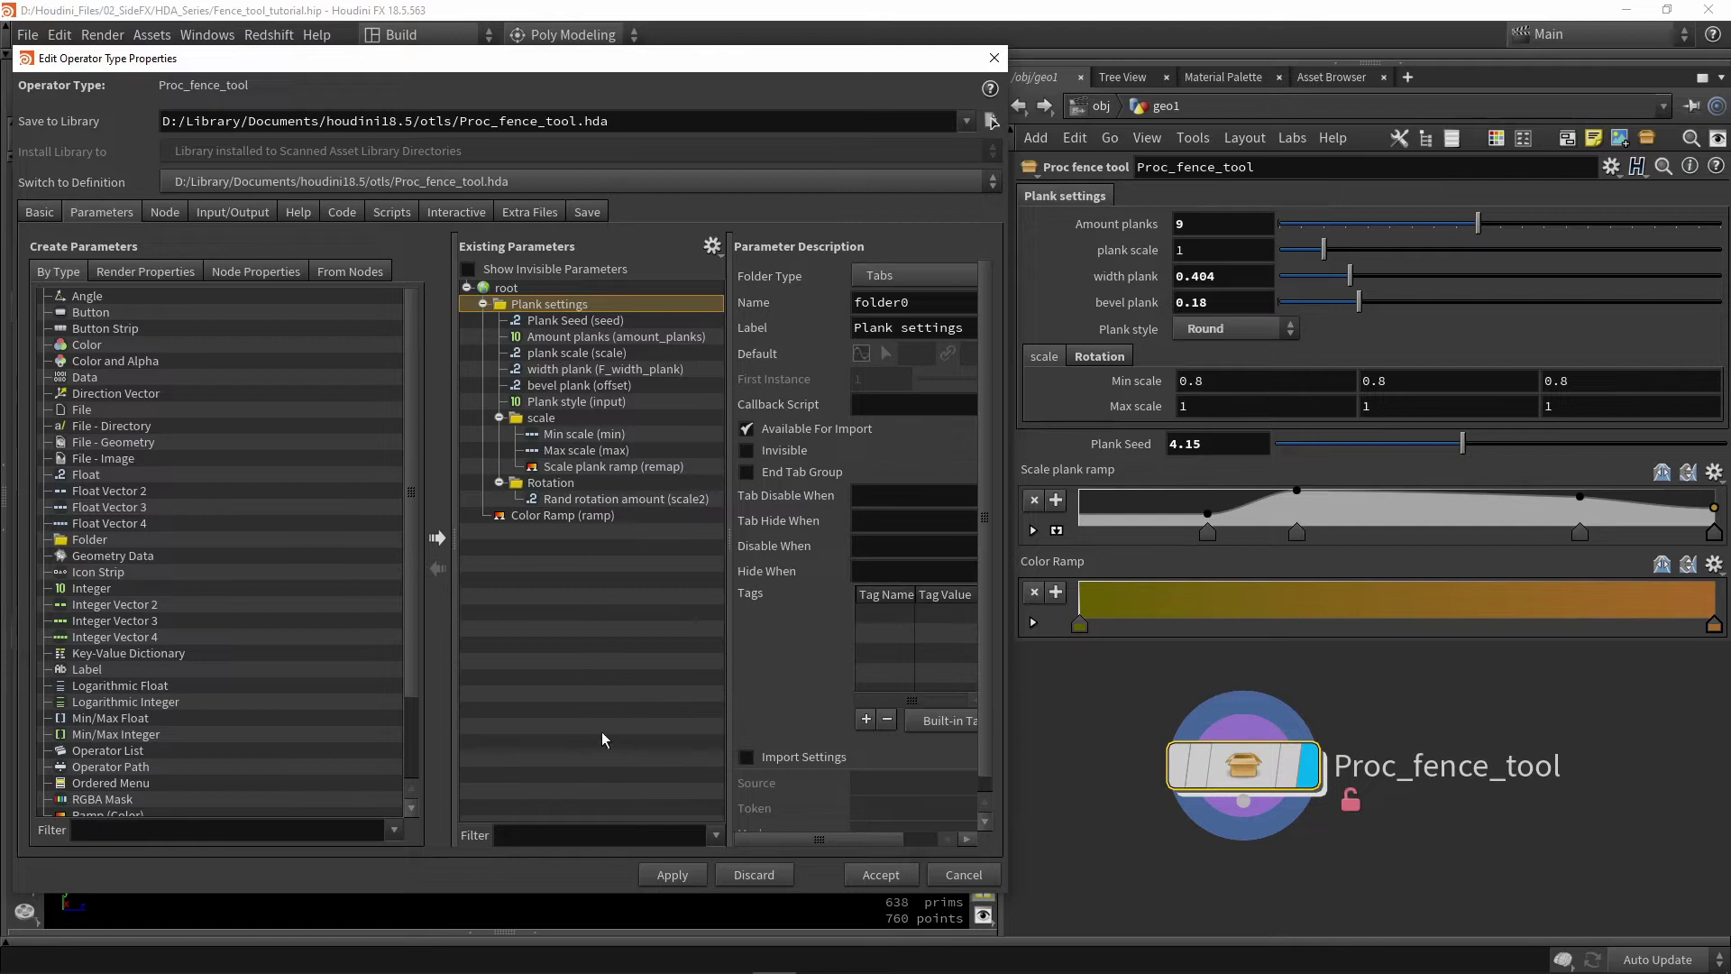
click(664, 882)
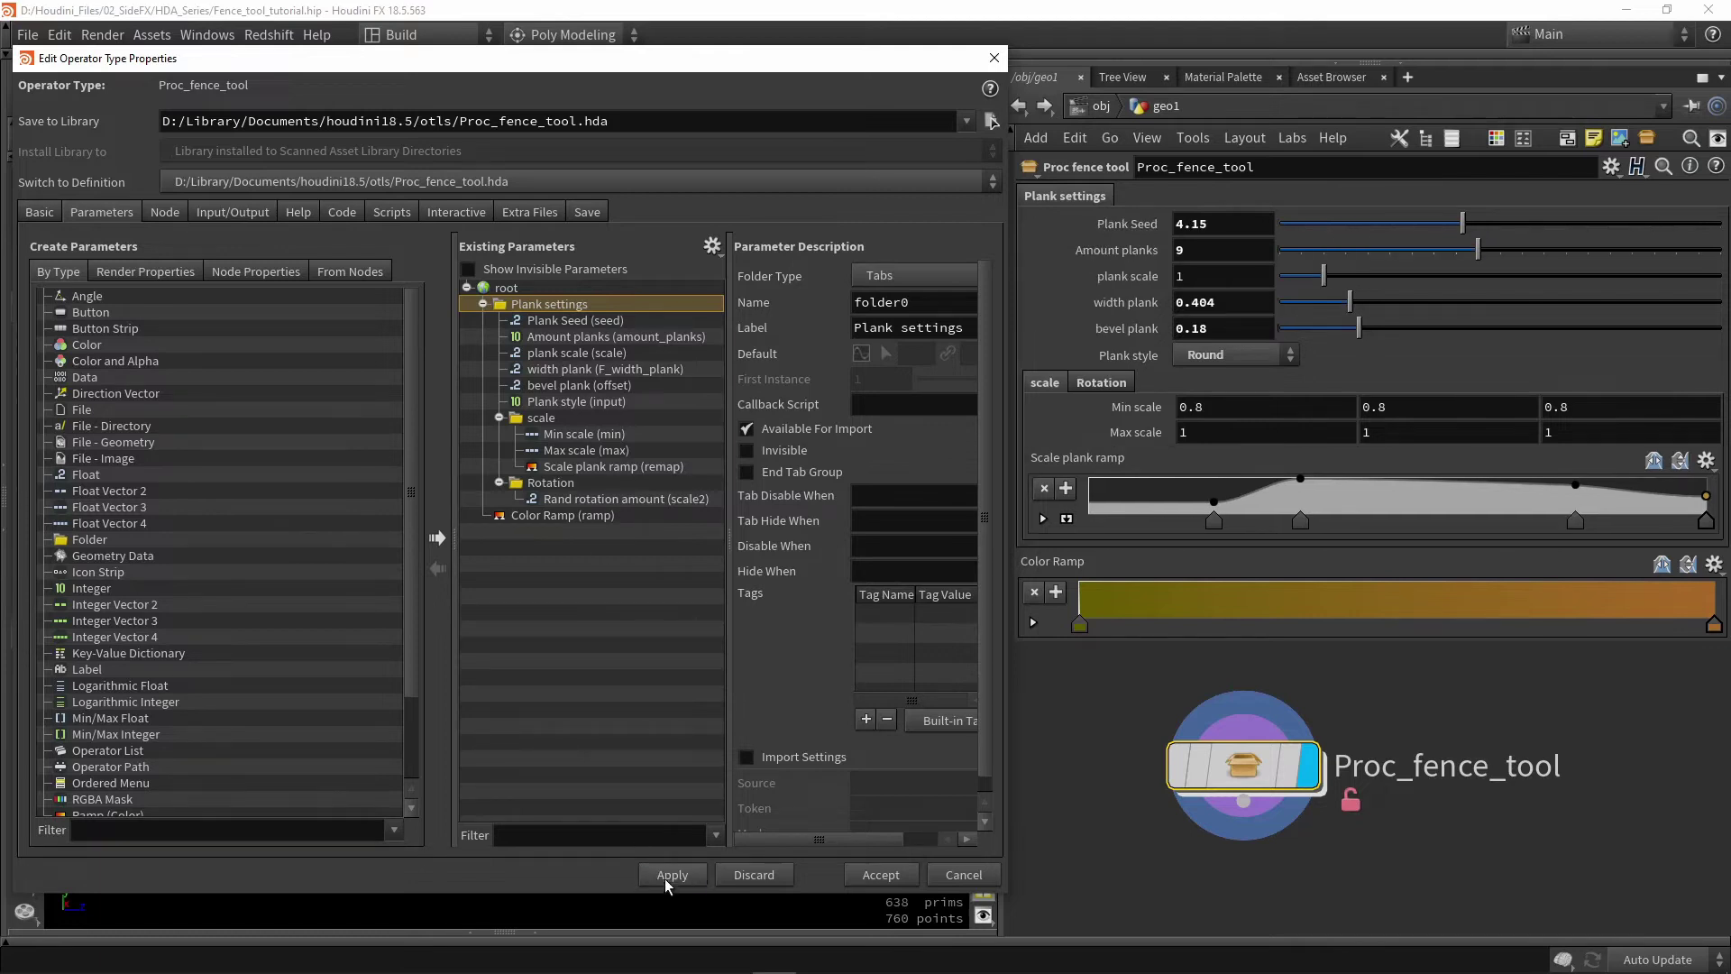
Uncover the fence in the viewport and set Plank Seed to 4.99.
drag(576, 65, 554, 723)
mouse_move(1464, 223)
mouse_down()
mouse_move(1594, 214)
mouse_move(1442, 246)
mouse_up()
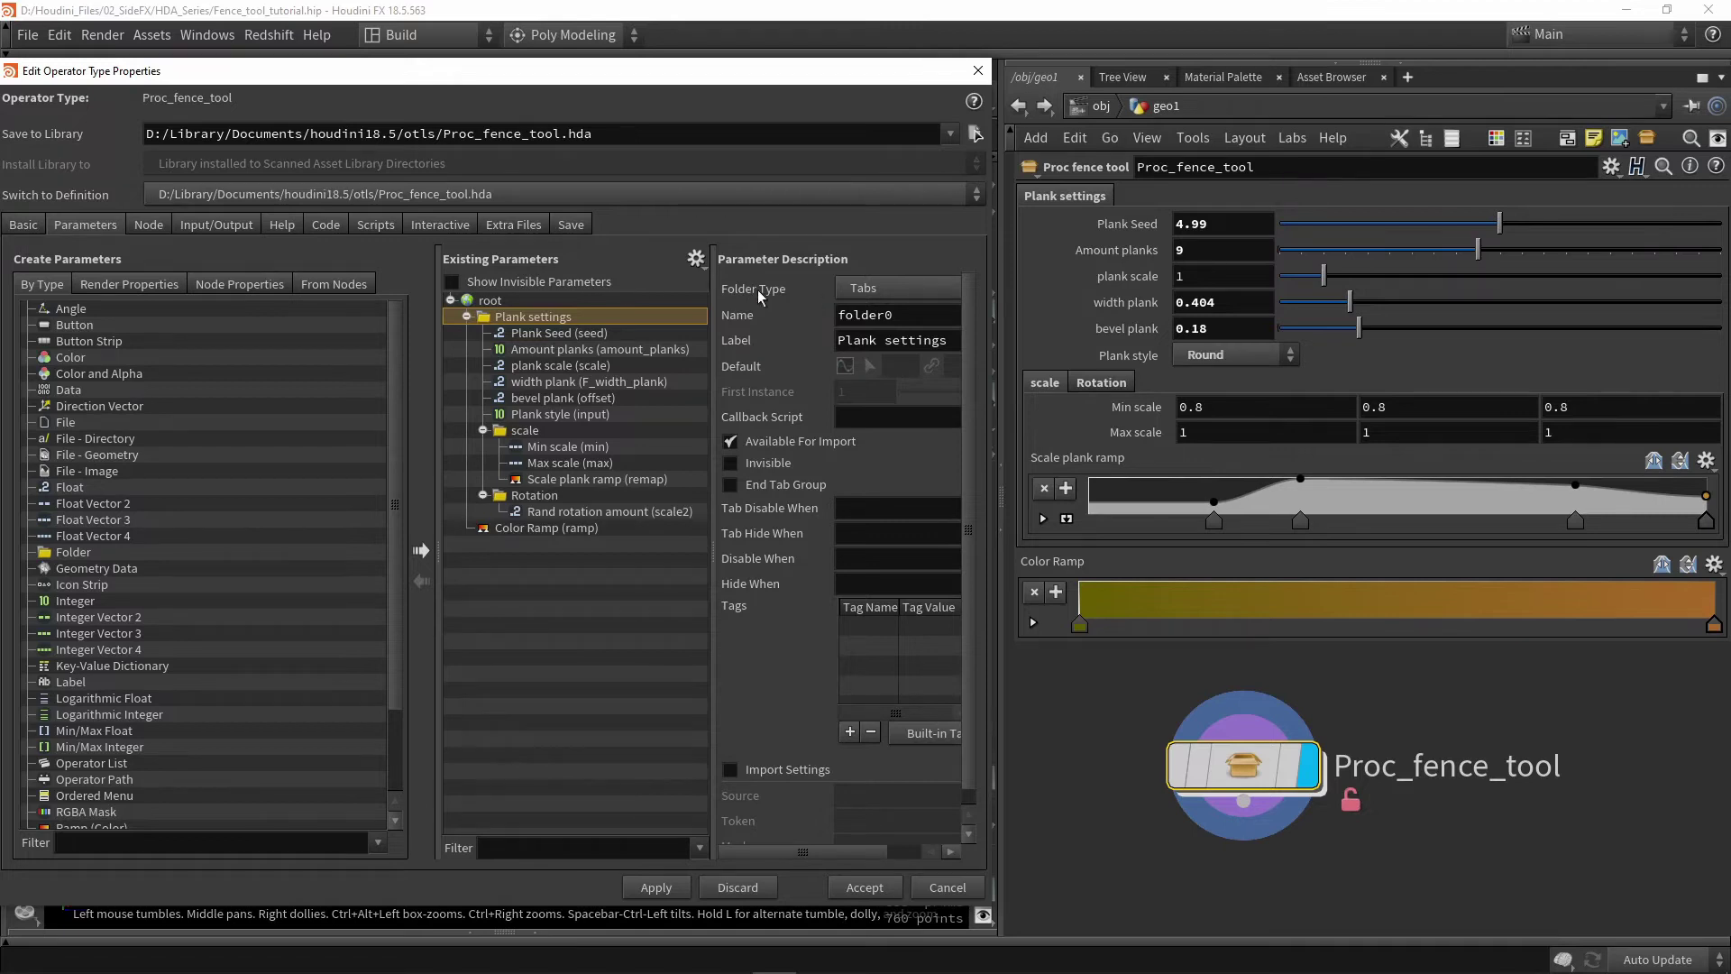
Review the folder types available for the Plank settings folder.
click(876, 286)
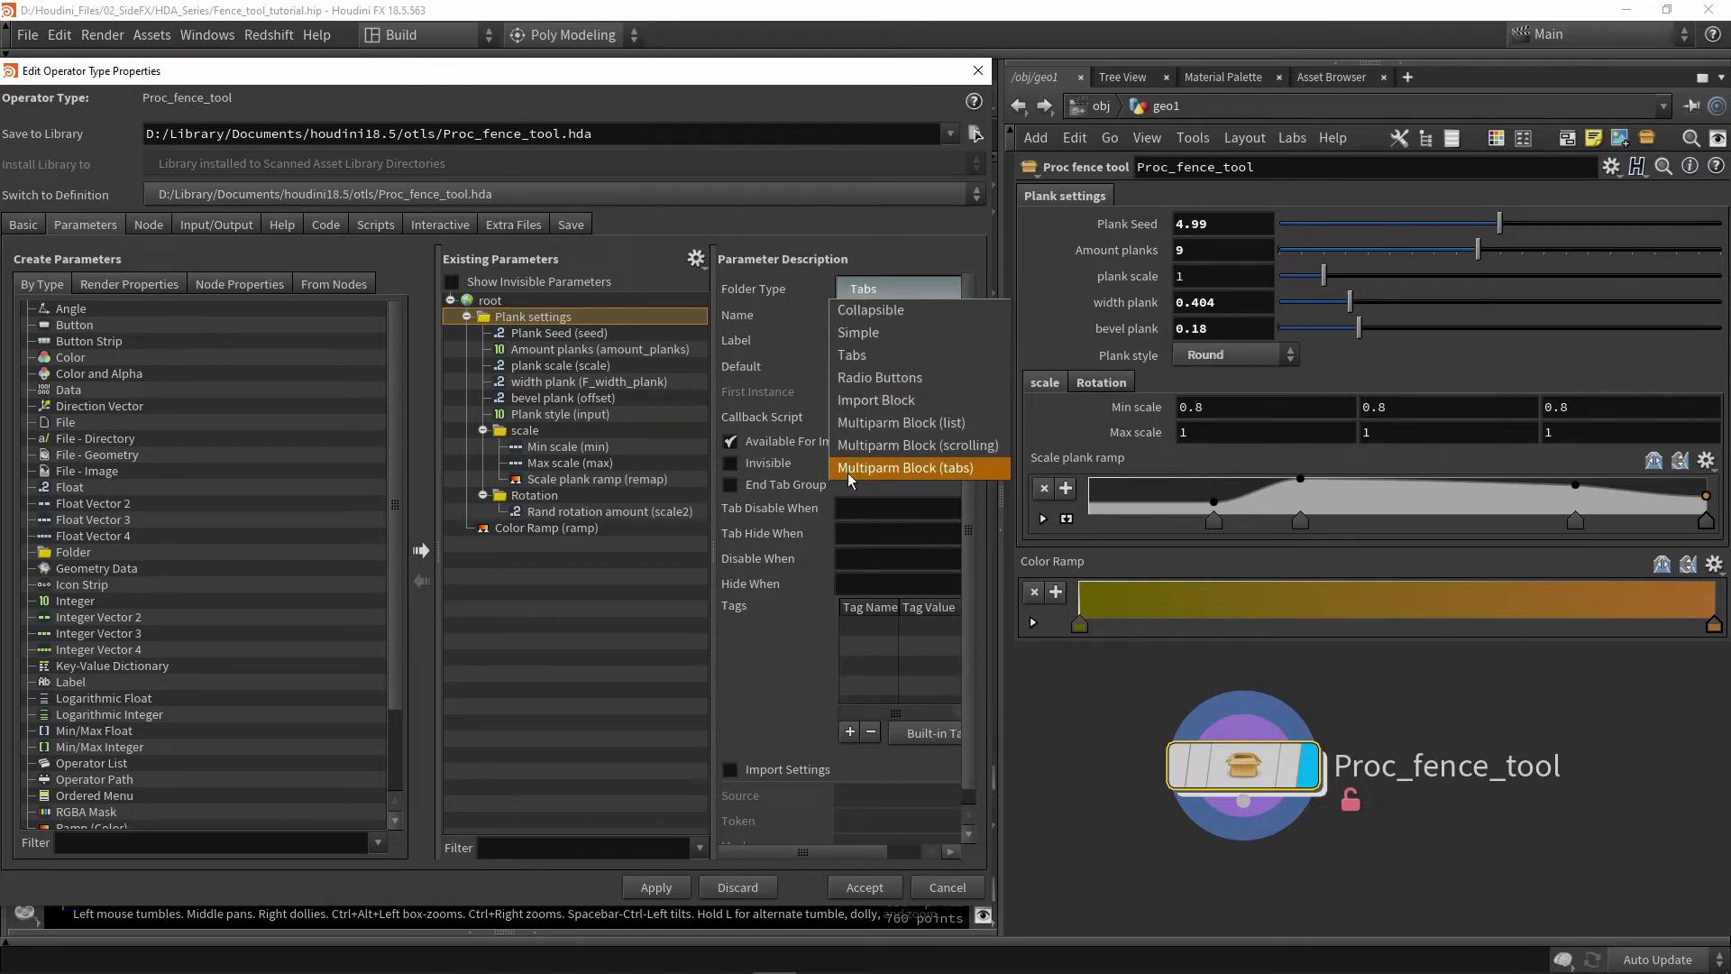
click(873, 289)
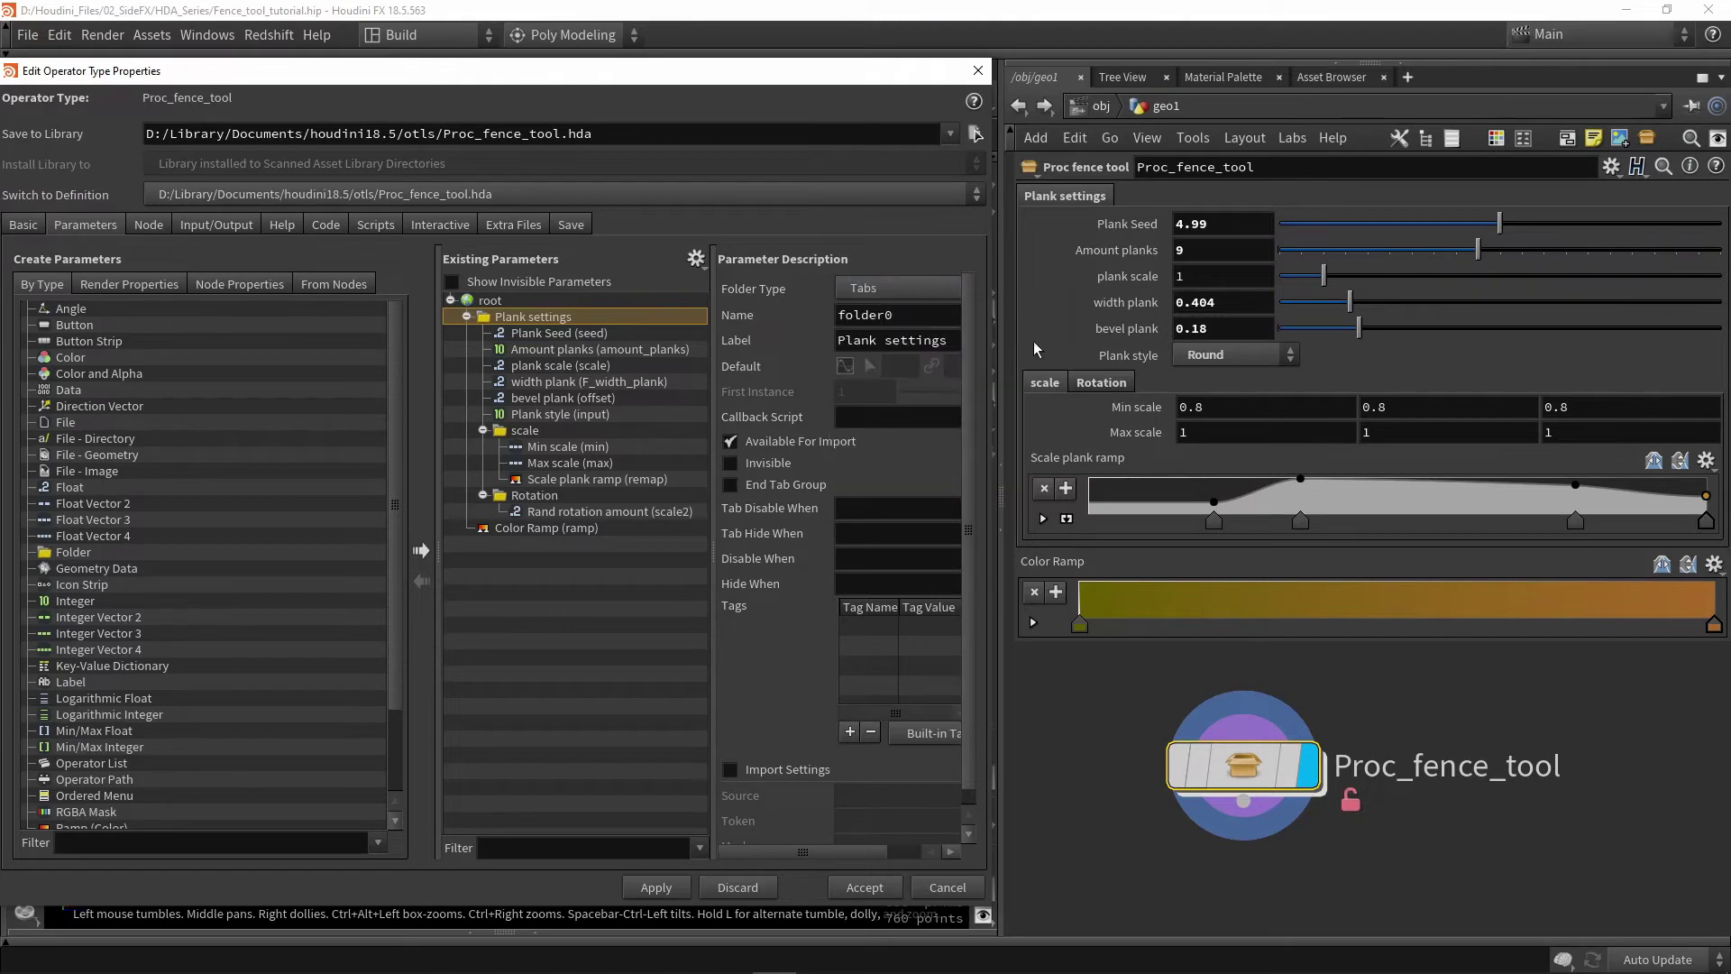
Compare the scale and Rotation subfolder tabs by switching between them in the fence tool's interface.
click(1074, 382)
click(1042, 381)
click(1093, 381)
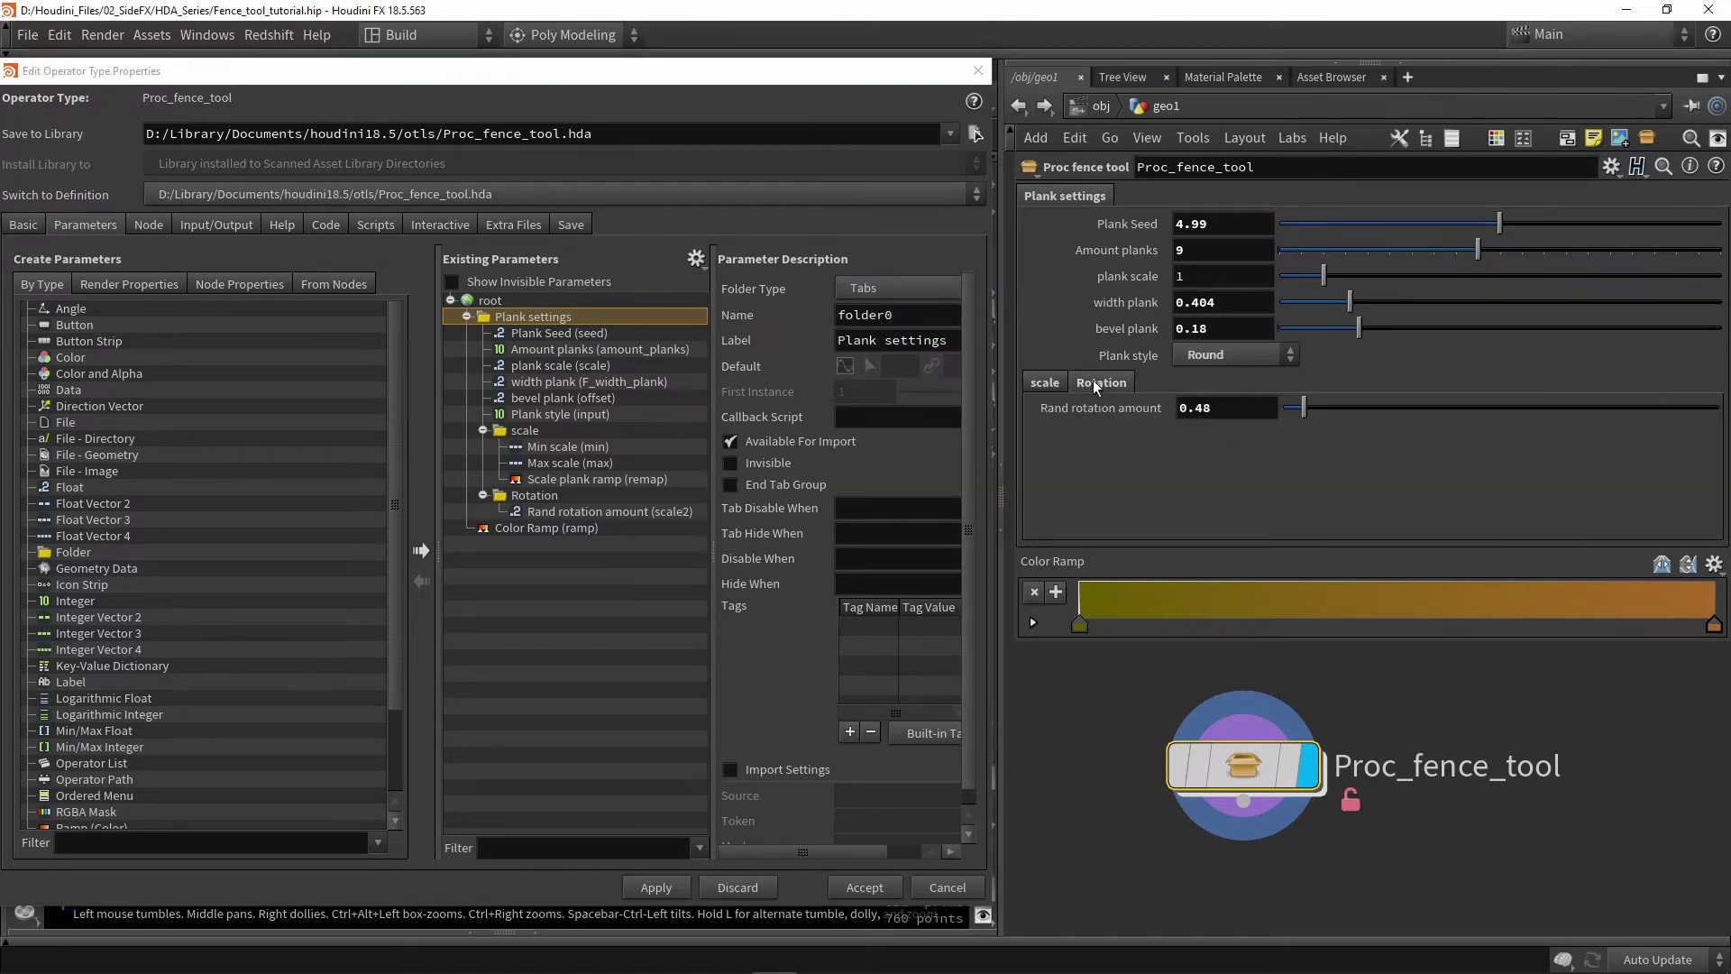
click(1055, 381)
click(1093, 381)
click(1040, 382)
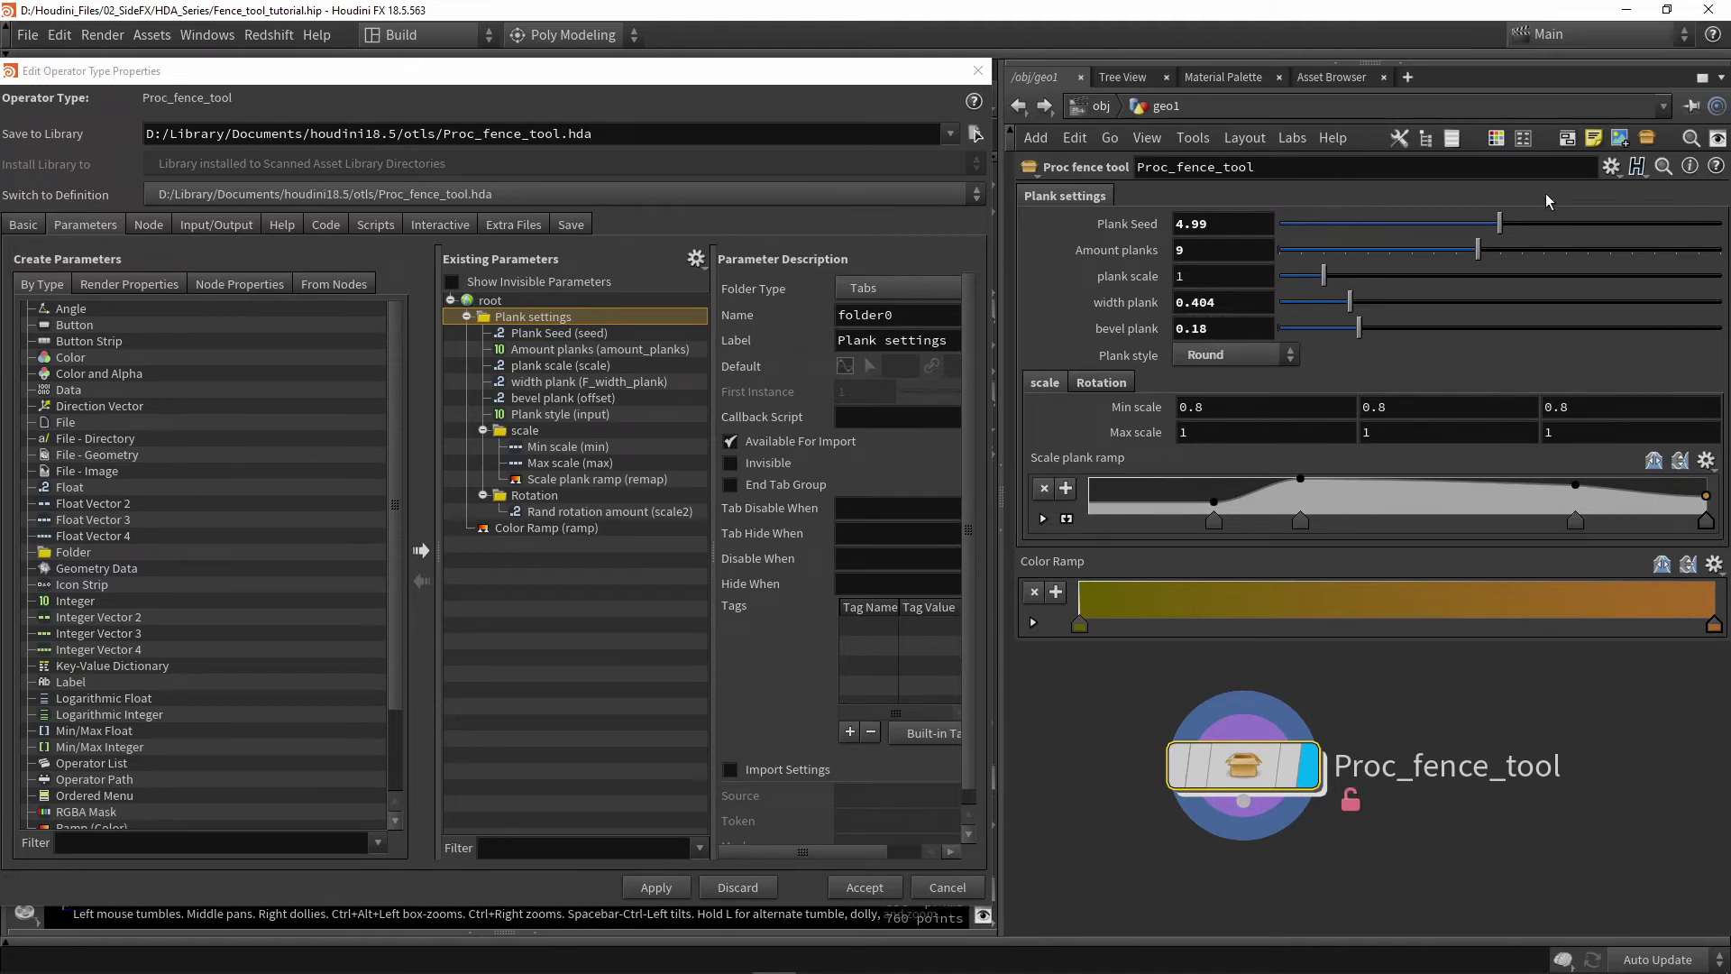
Set the Plank settings folder type to Collapsible, apply it, and expand the folder in the interface.
click(905, 288)
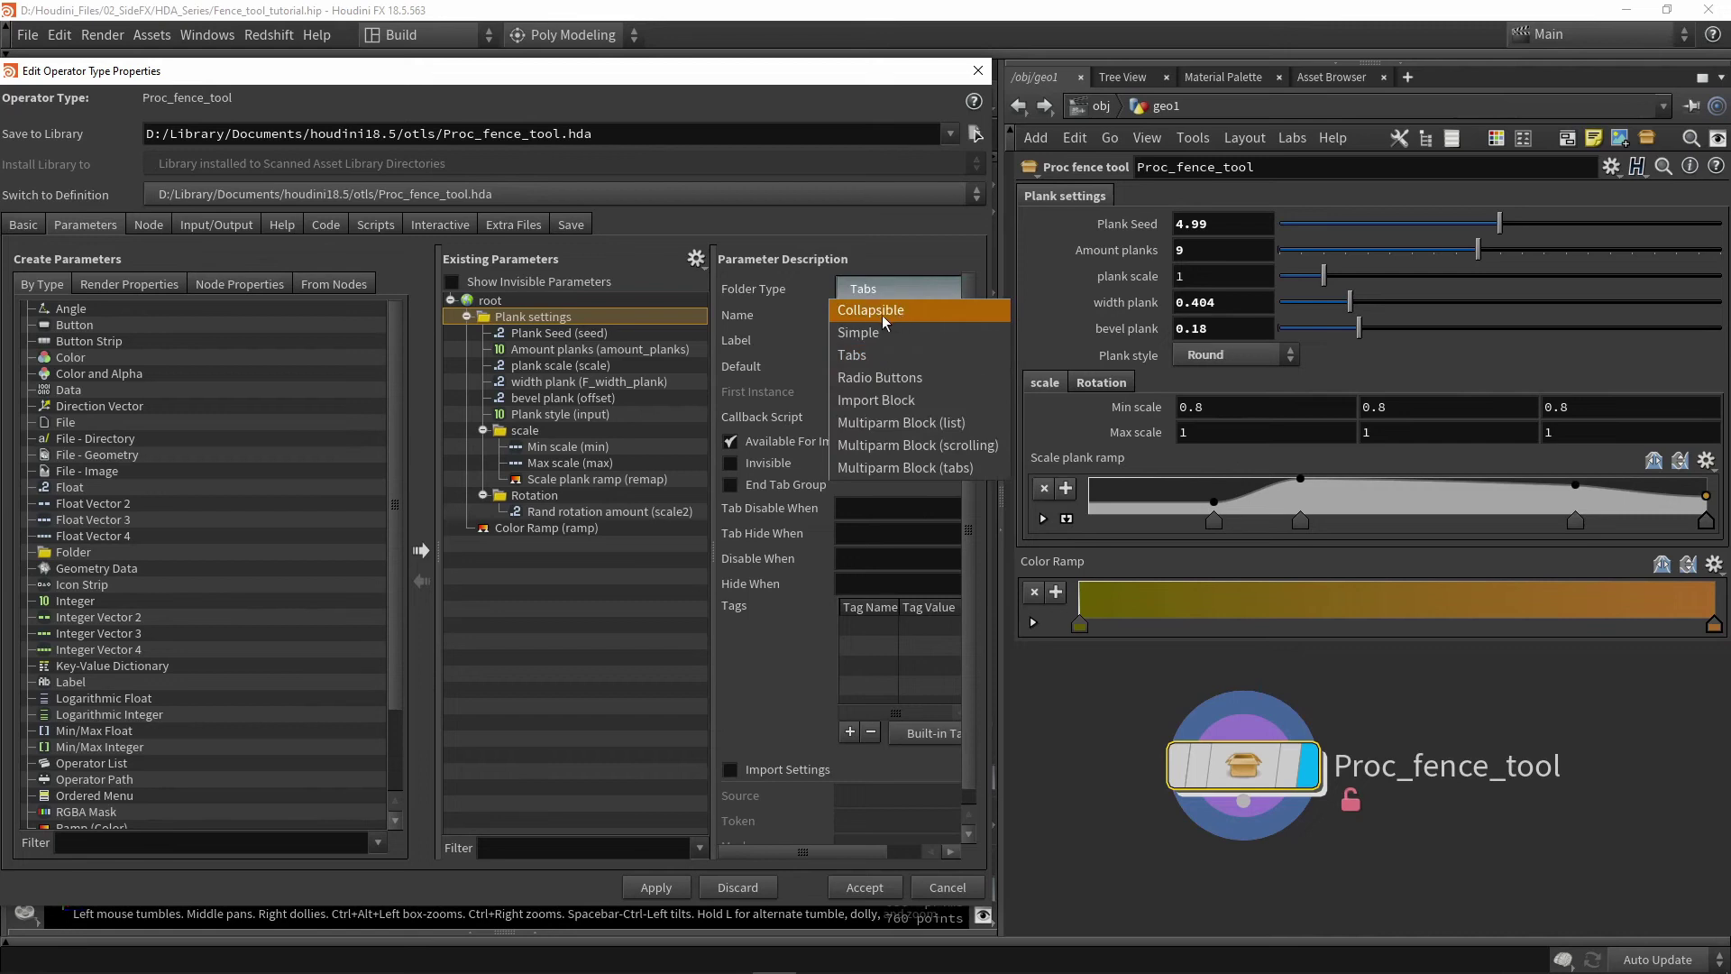
click(874, 316)
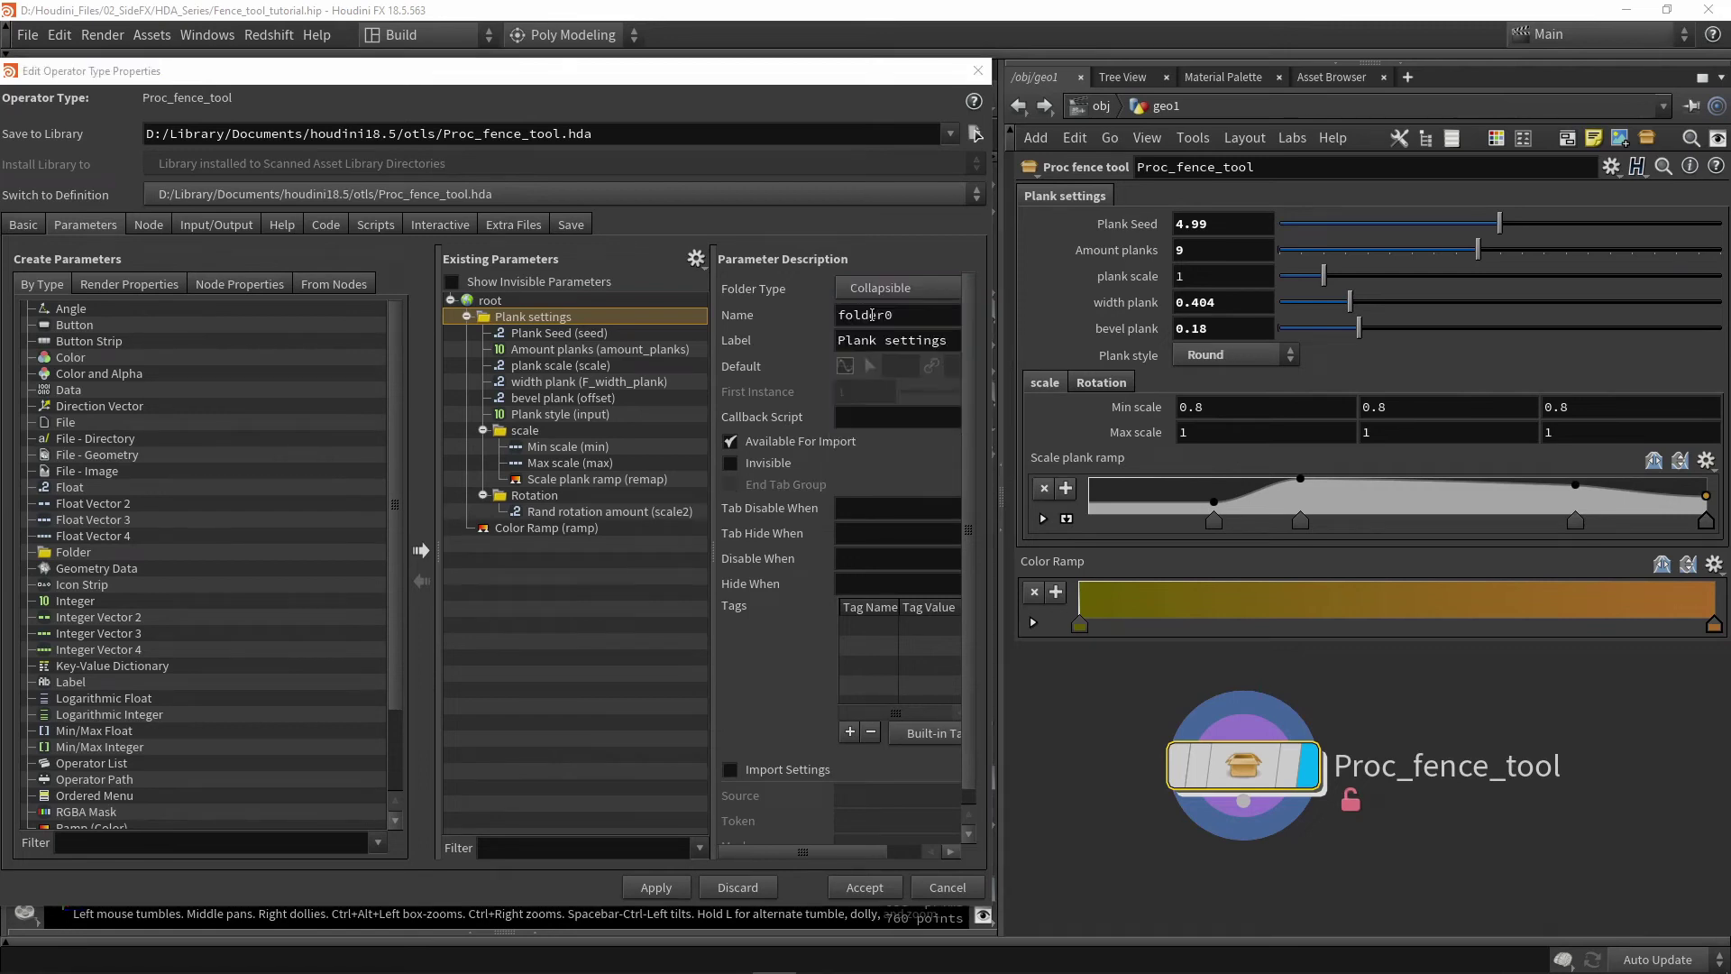
click(673, 888)
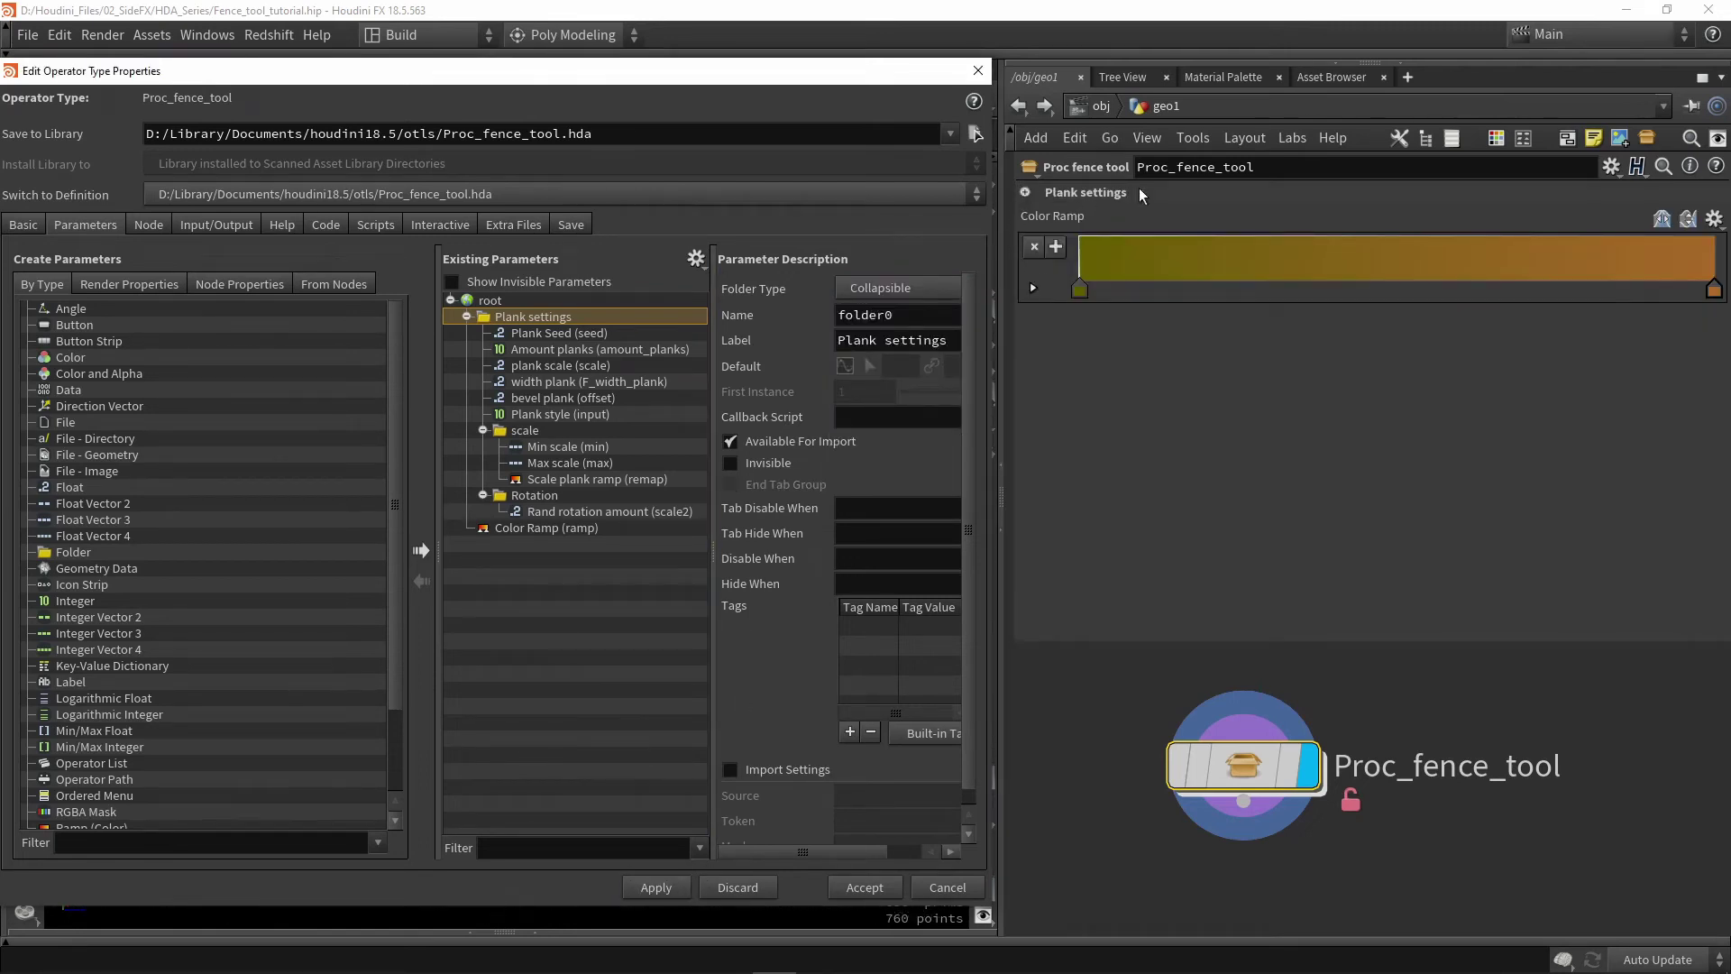
click(1025, 193)
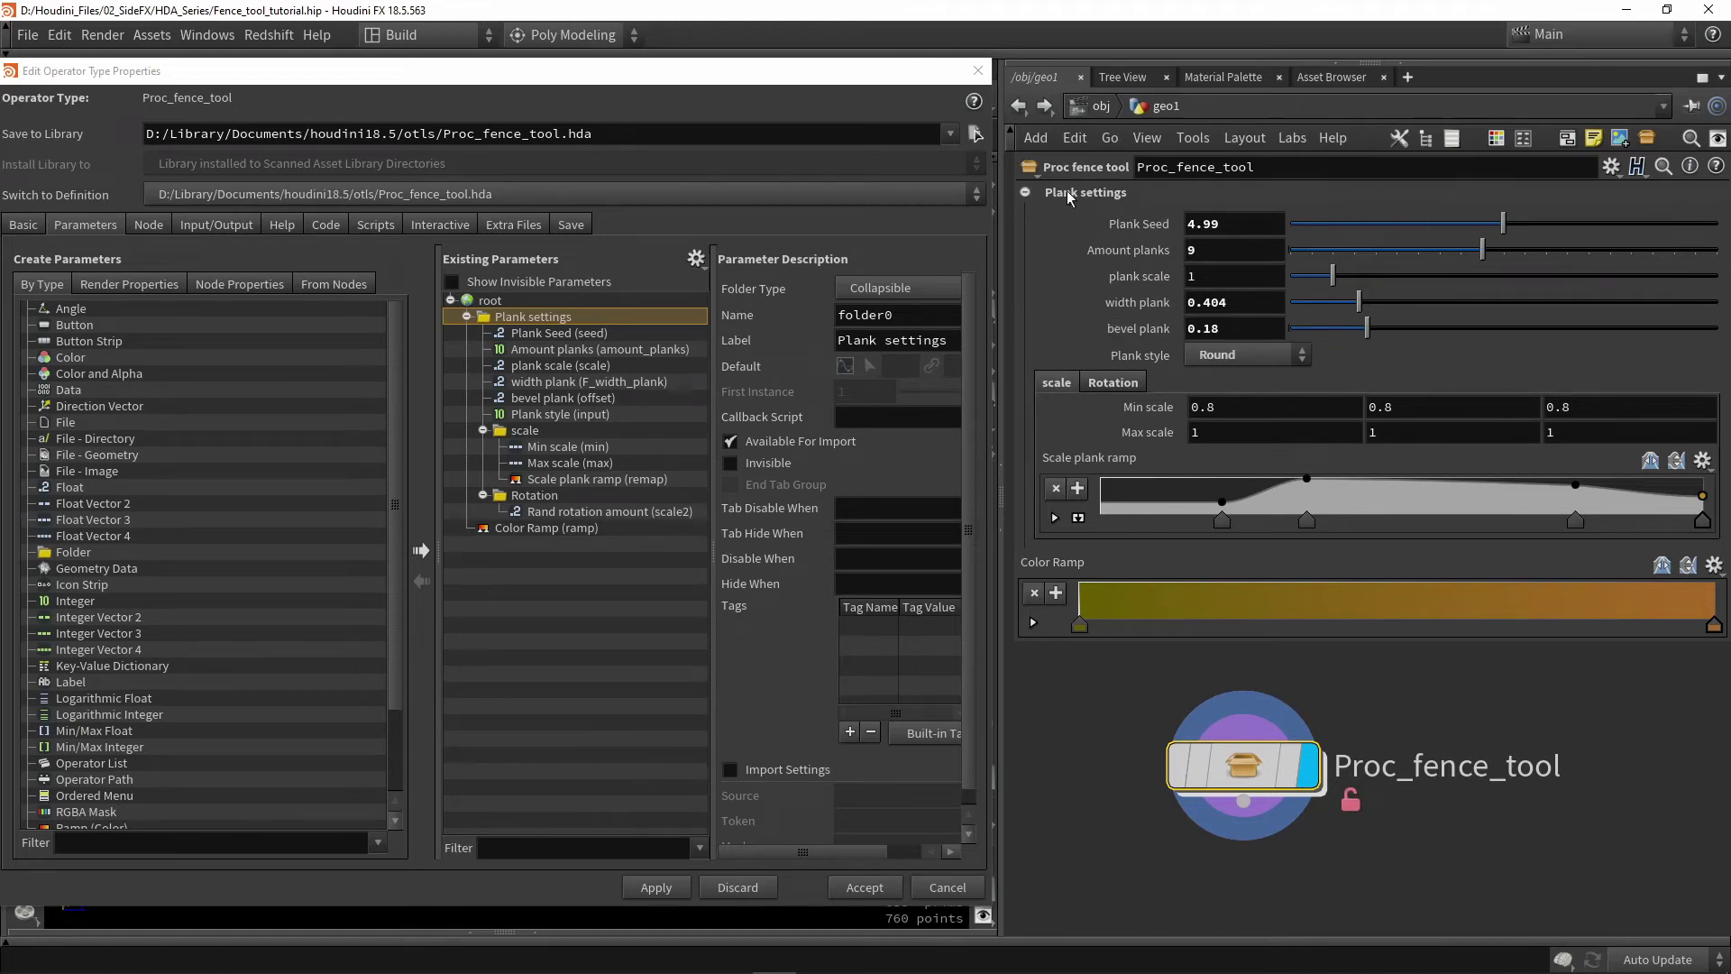
Set the Plank settings folder type to Simple and apply the change.
click(895, 290)
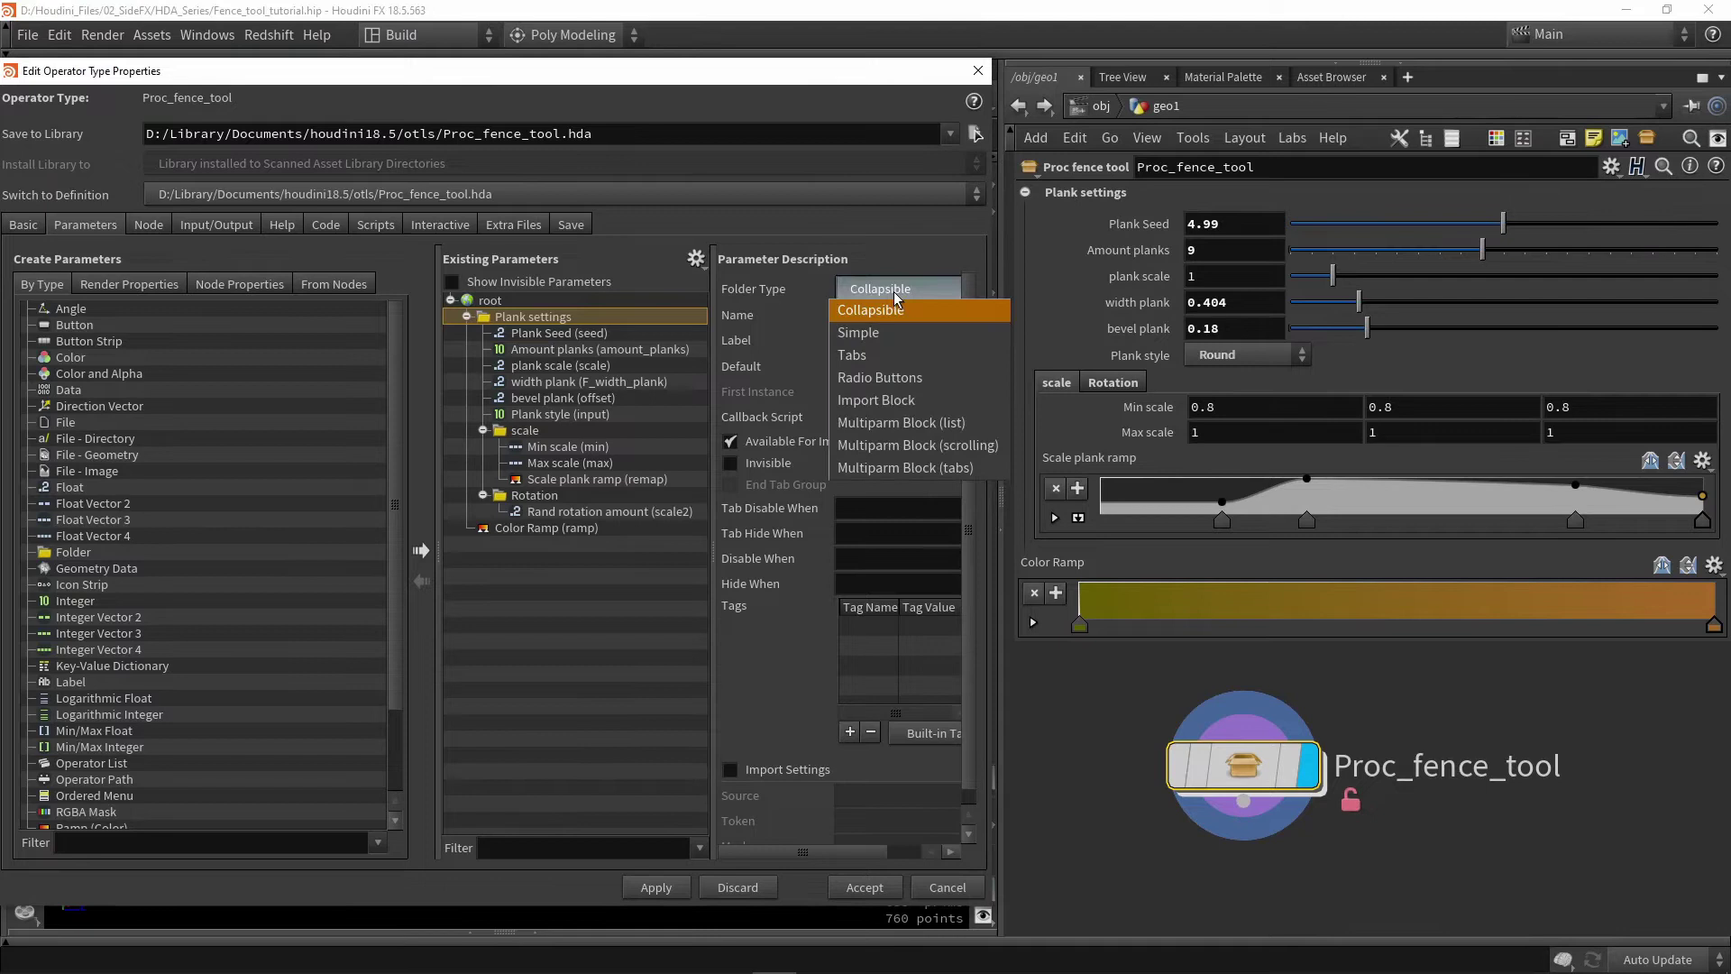
click(875, 335)
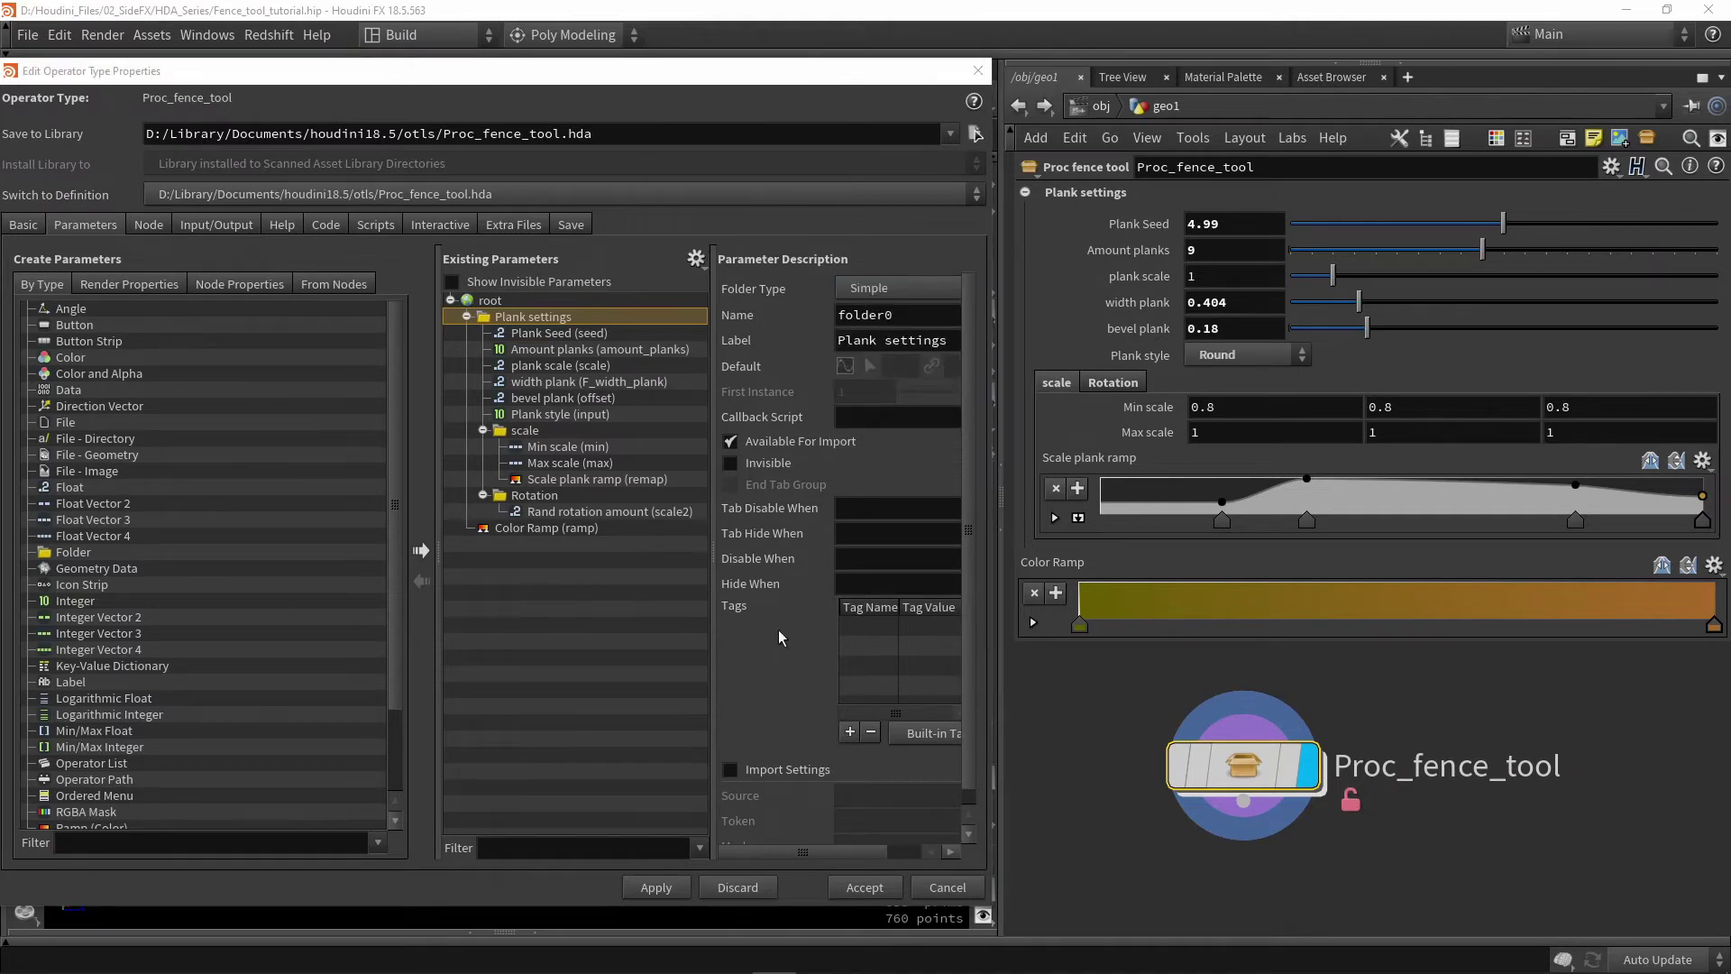
click(649, 887)
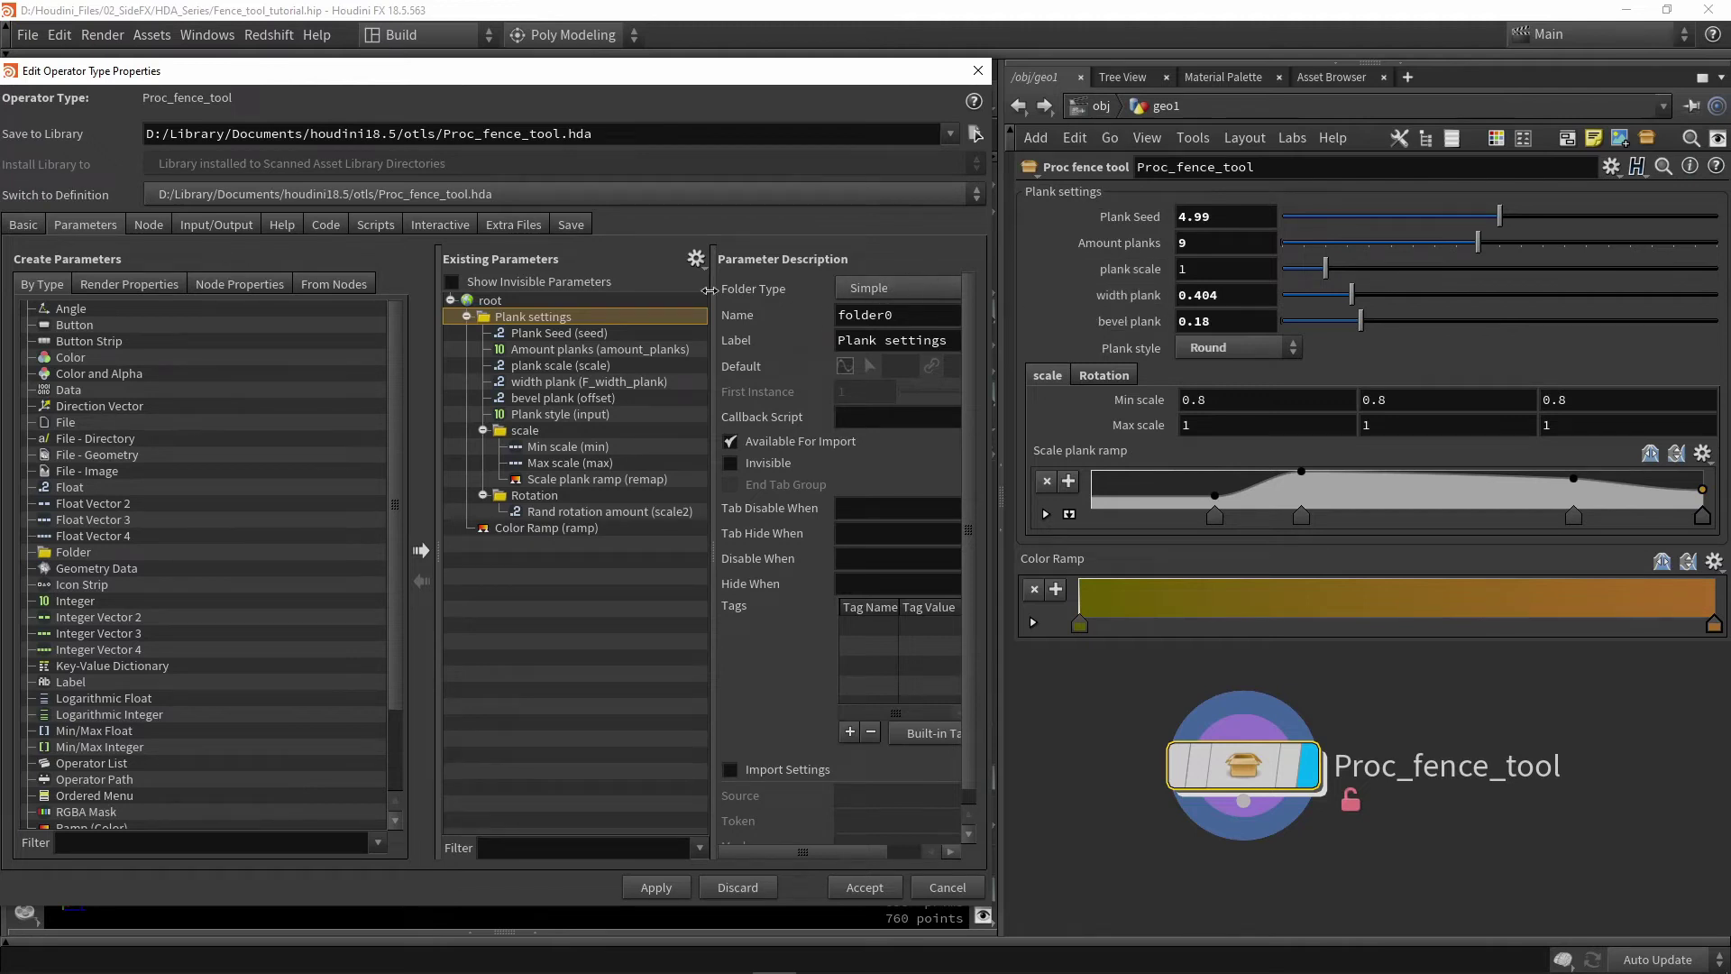
Try adding a tabbed folder between Plank settings and Color Ramp, applying it, and delete it from the parameter list.
drag(72, 545, 507, 524)
click(644, 887)
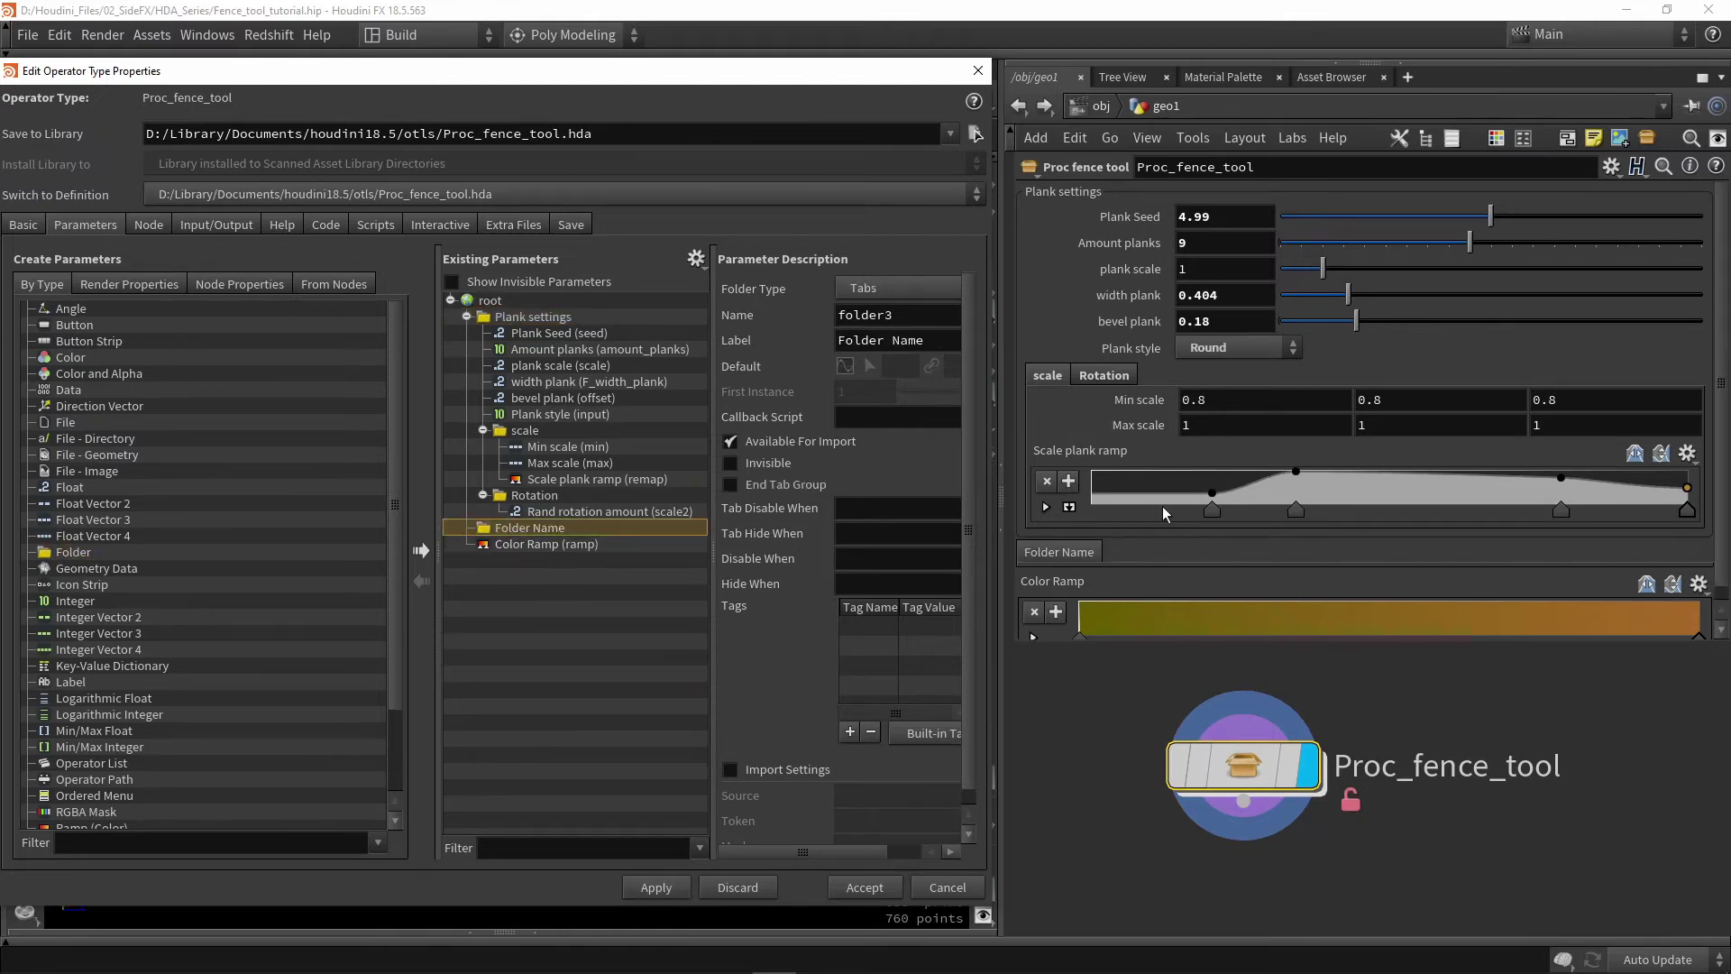
scroll(1064, 542, up, 1)
click(523, 546)
click(522, 534)
key(Delete)
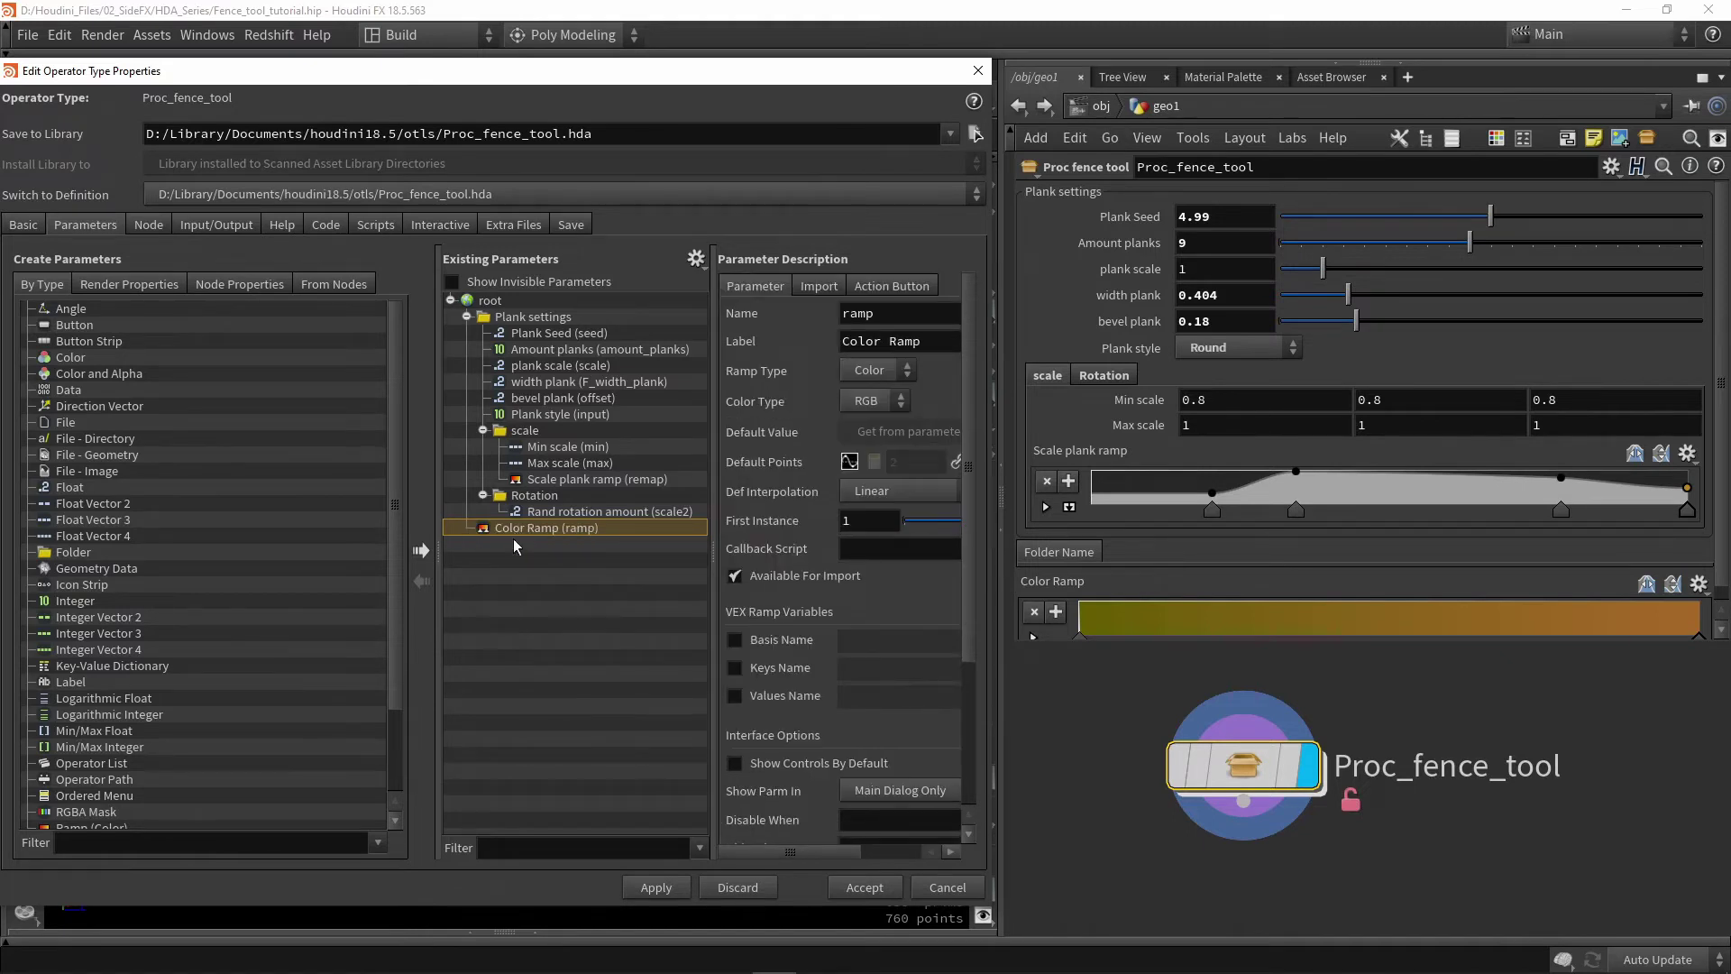
Set the folder type of both the scale and Rotation subfolders to Simple and apply the changes.
click(533, 316)
click(527, 431)
click(861, 288)
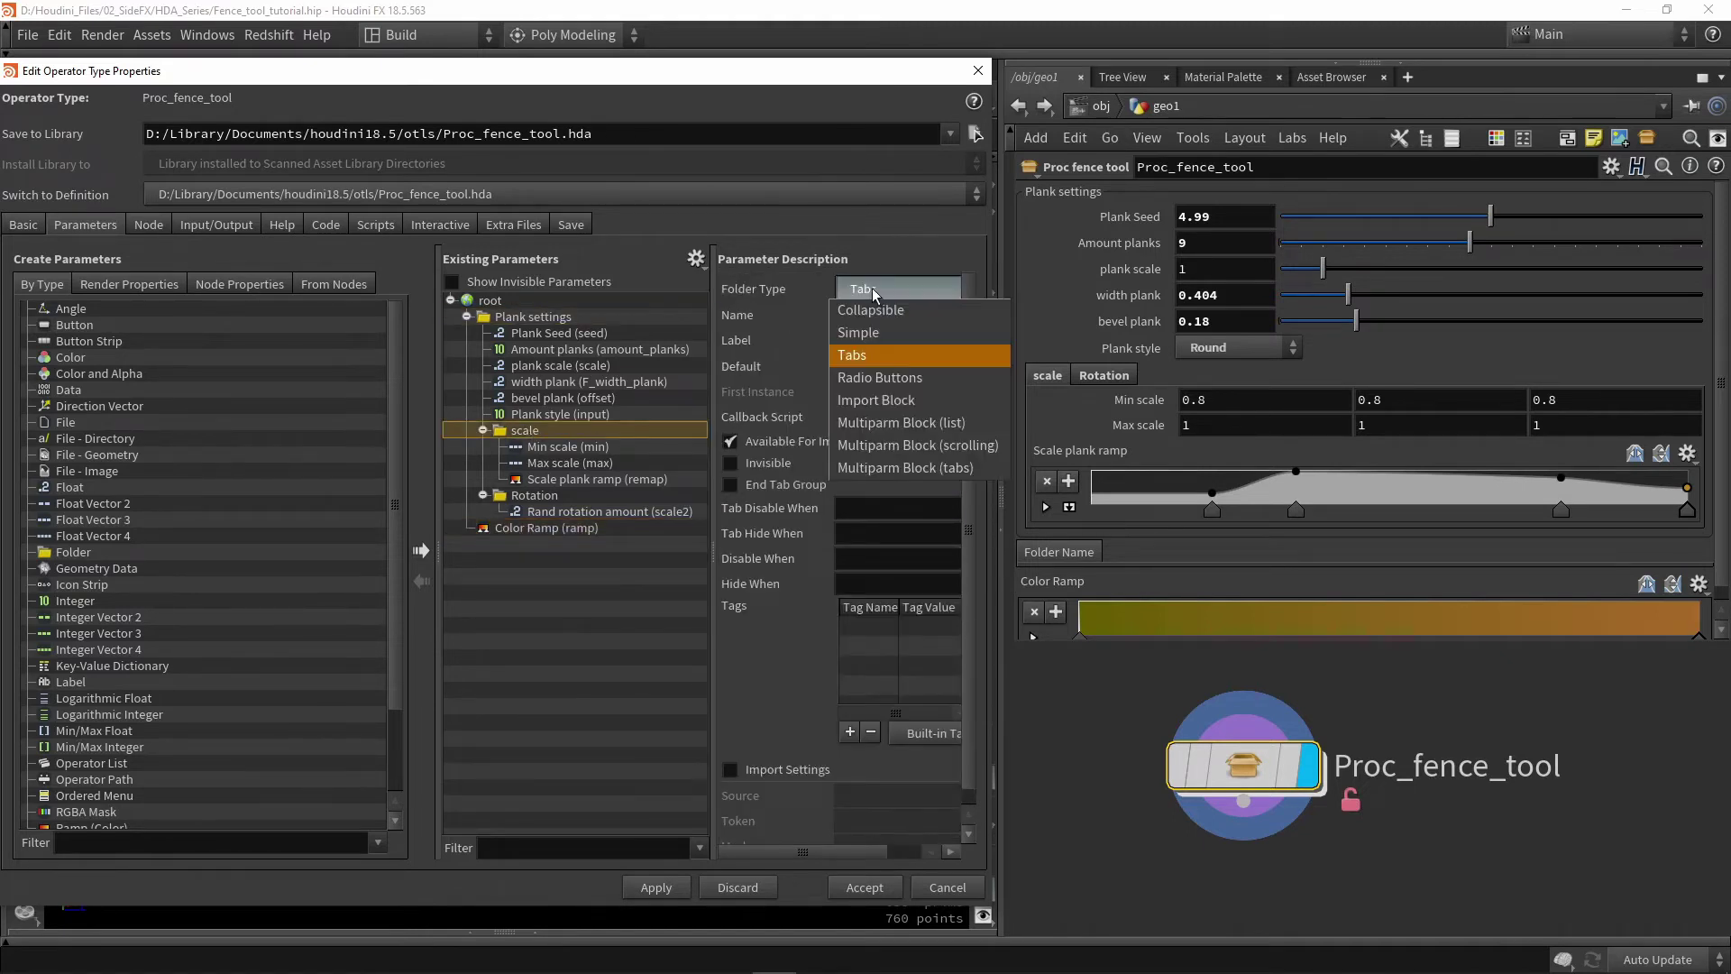
click(866, 338)
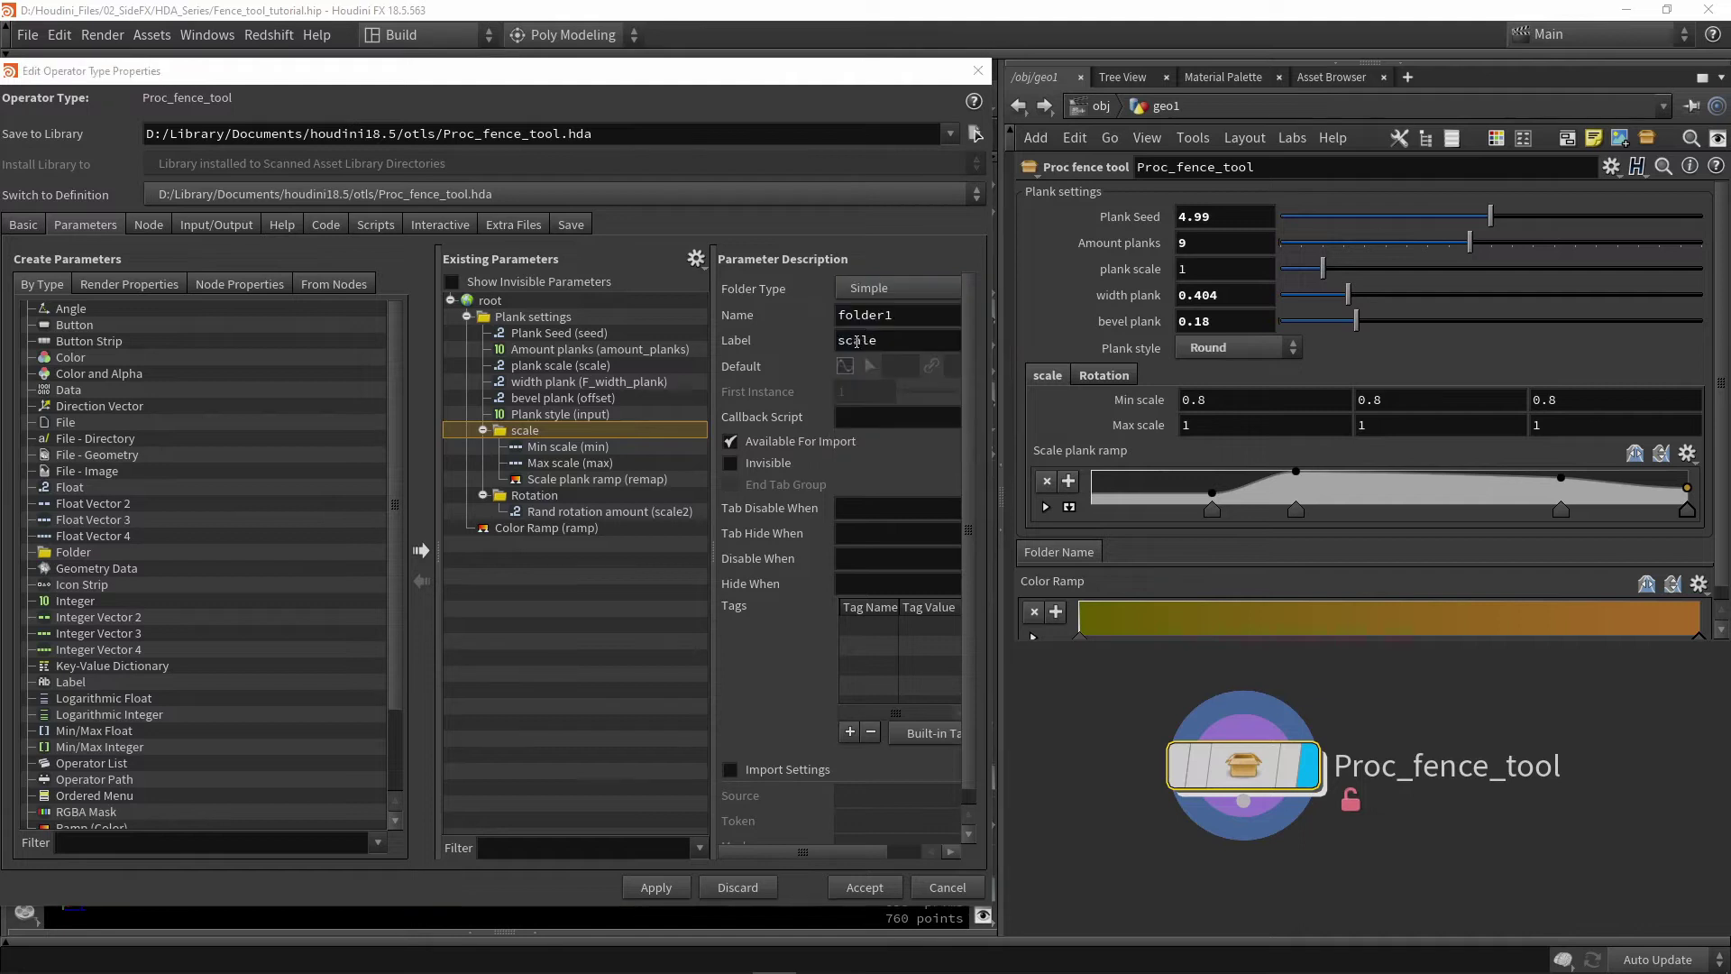
click(534, 496)
click(868, 291)
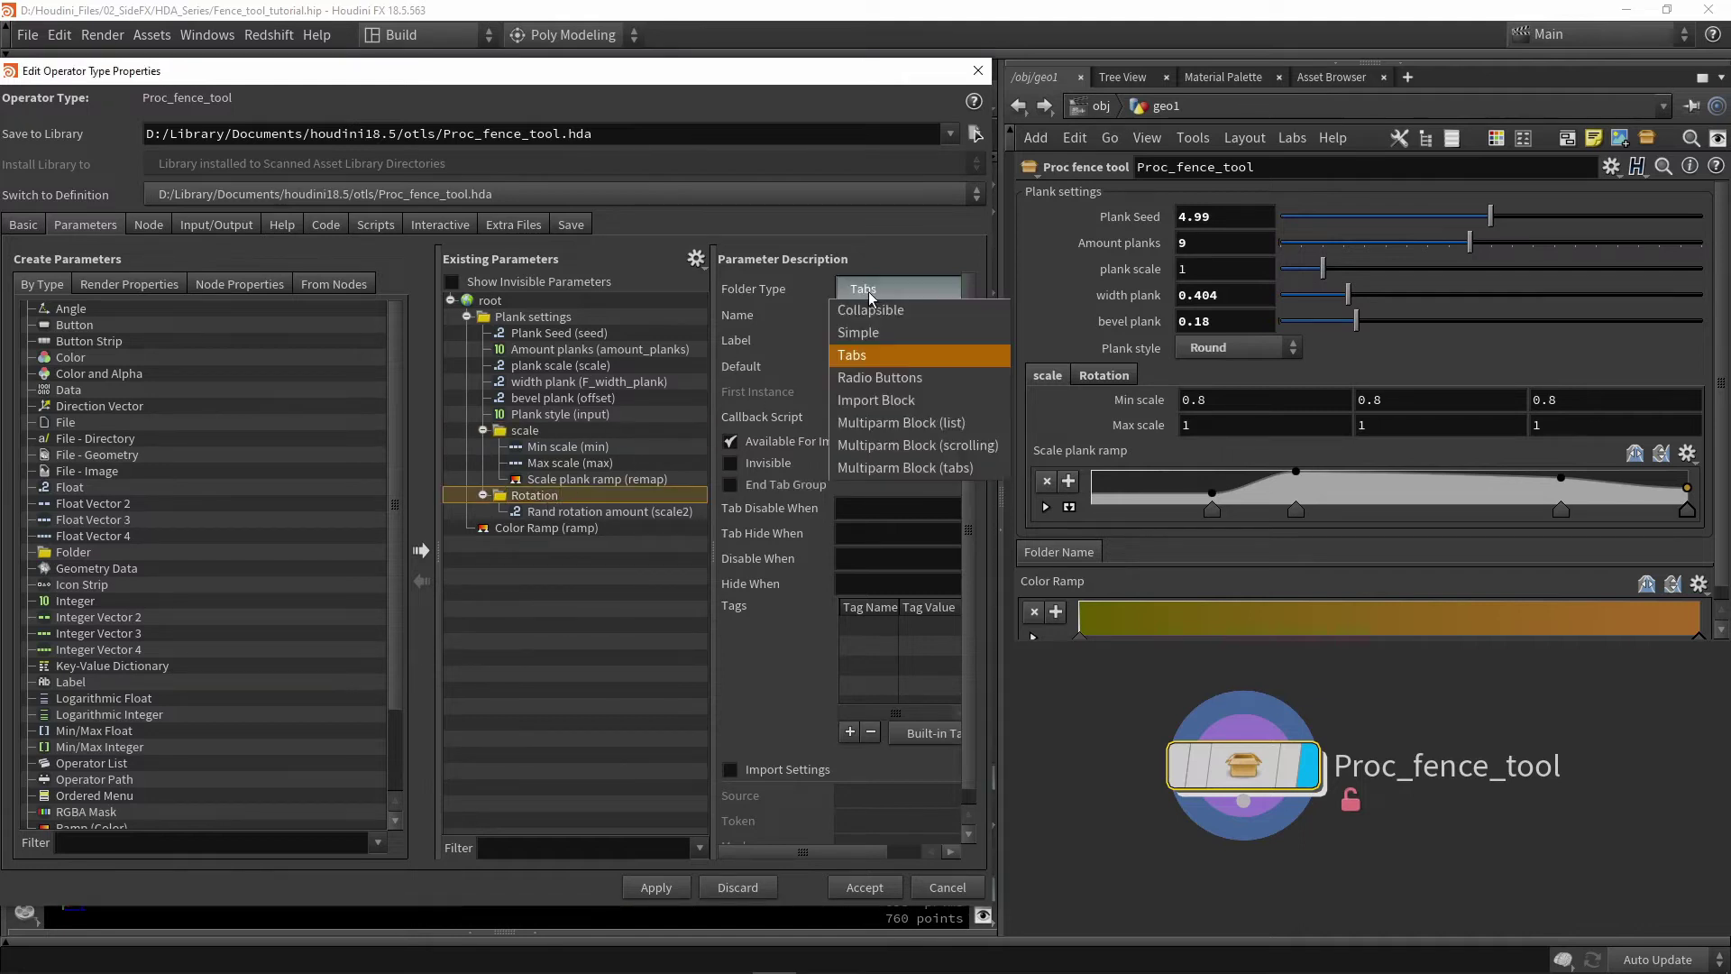
click(869, 338)
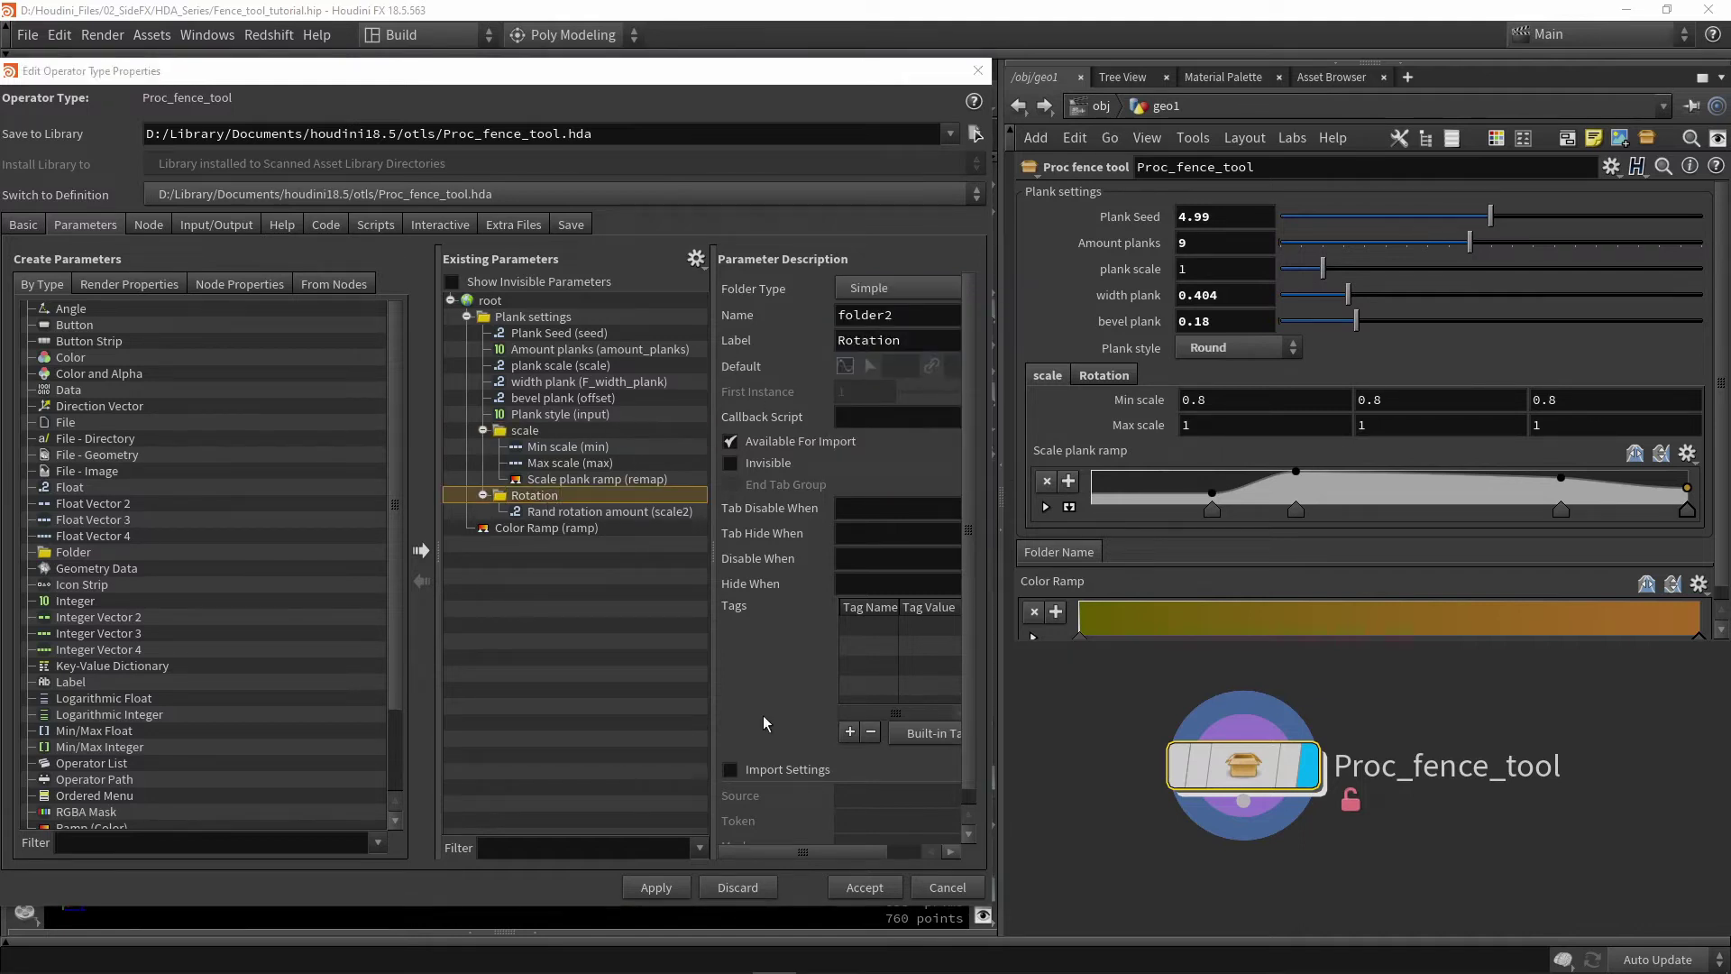
click(645, 891)
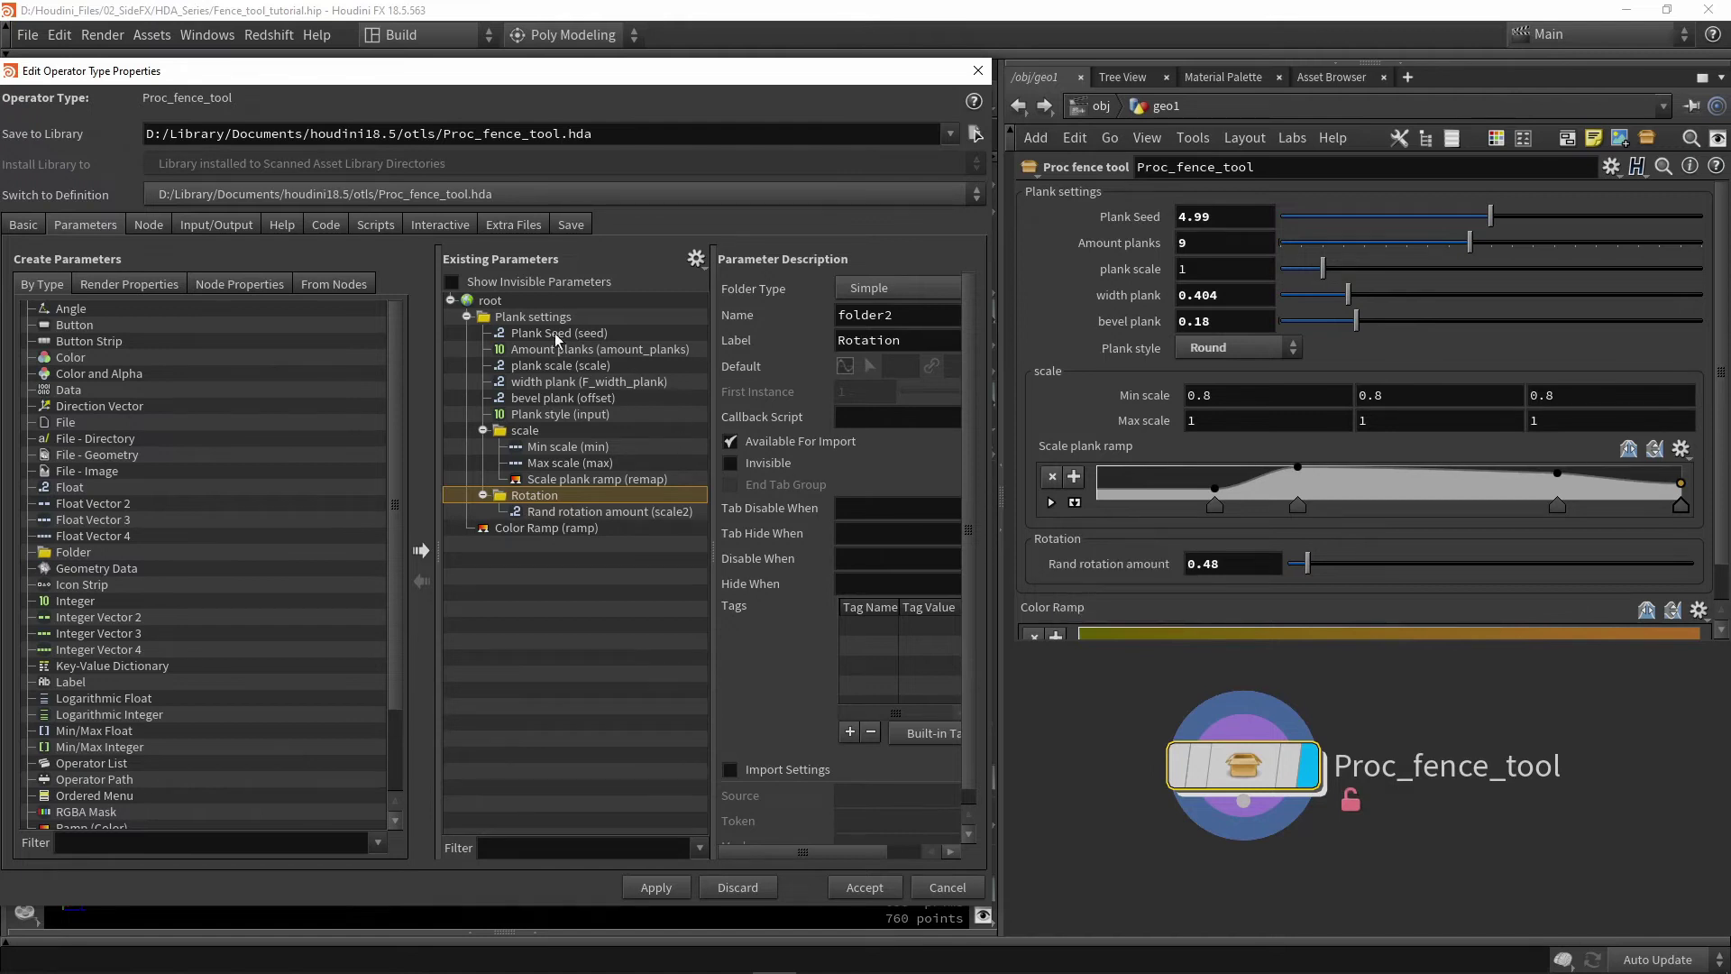
Try the Radio Buttons folder type on Plank settings, applying it and testing the radio button in the interface.
click(532, 319)
click(853, 291)
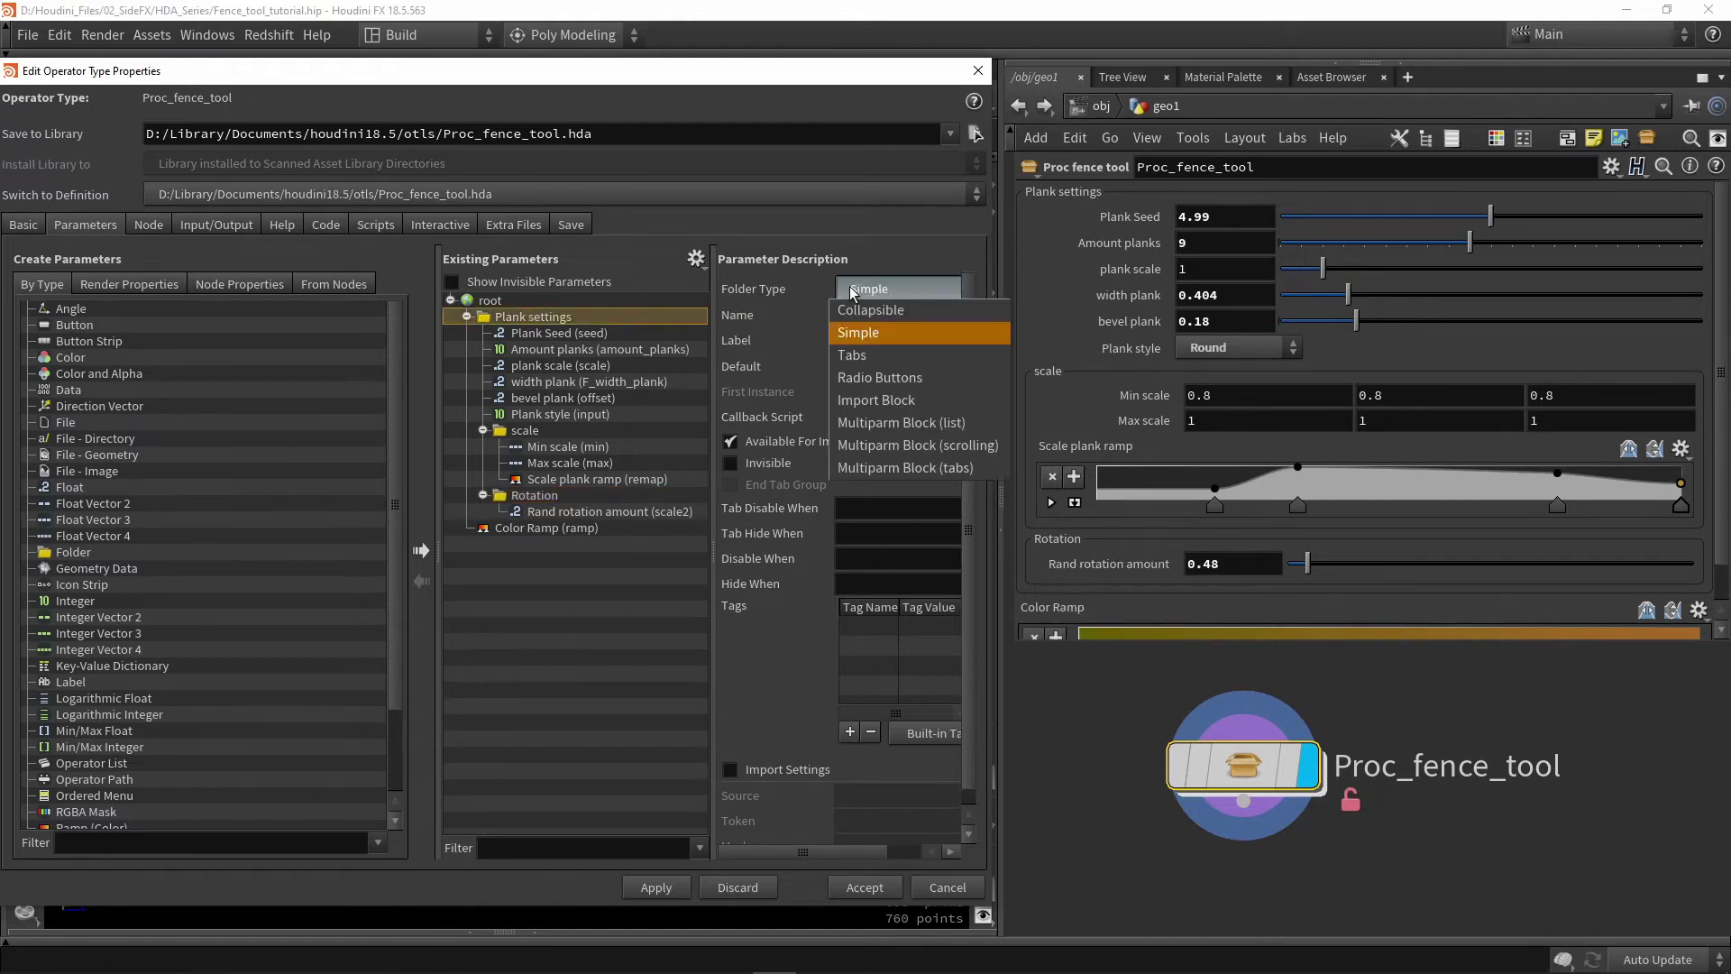
click(858, 378)
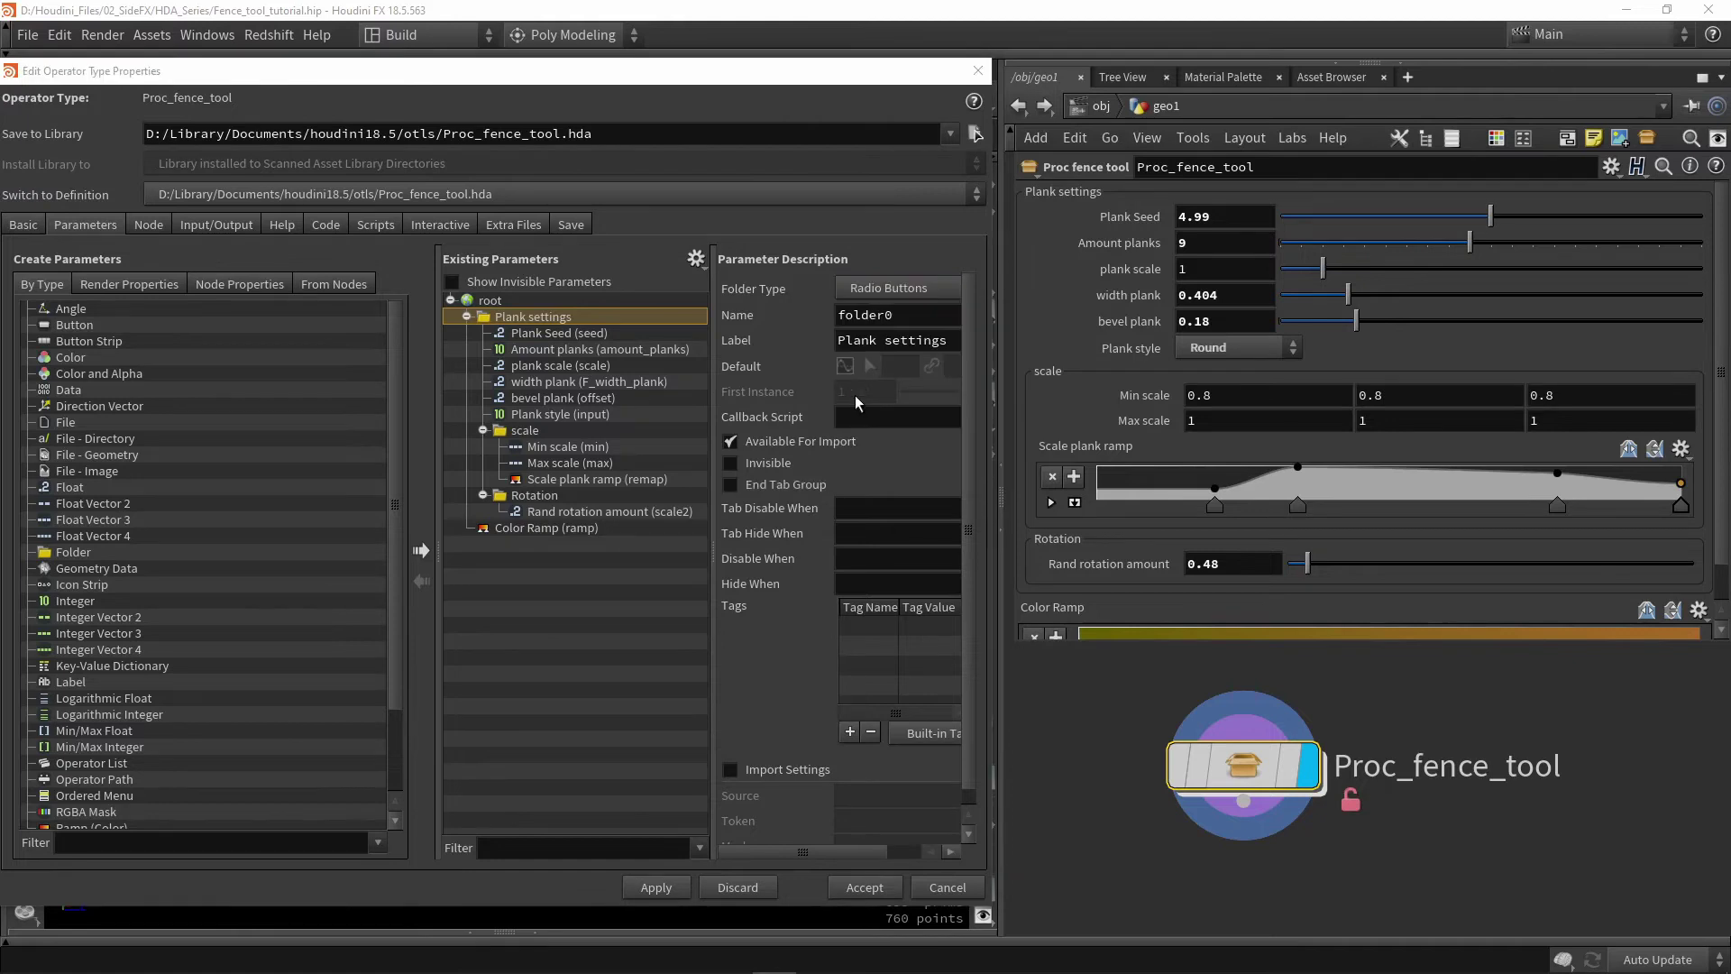
click(667, 888)
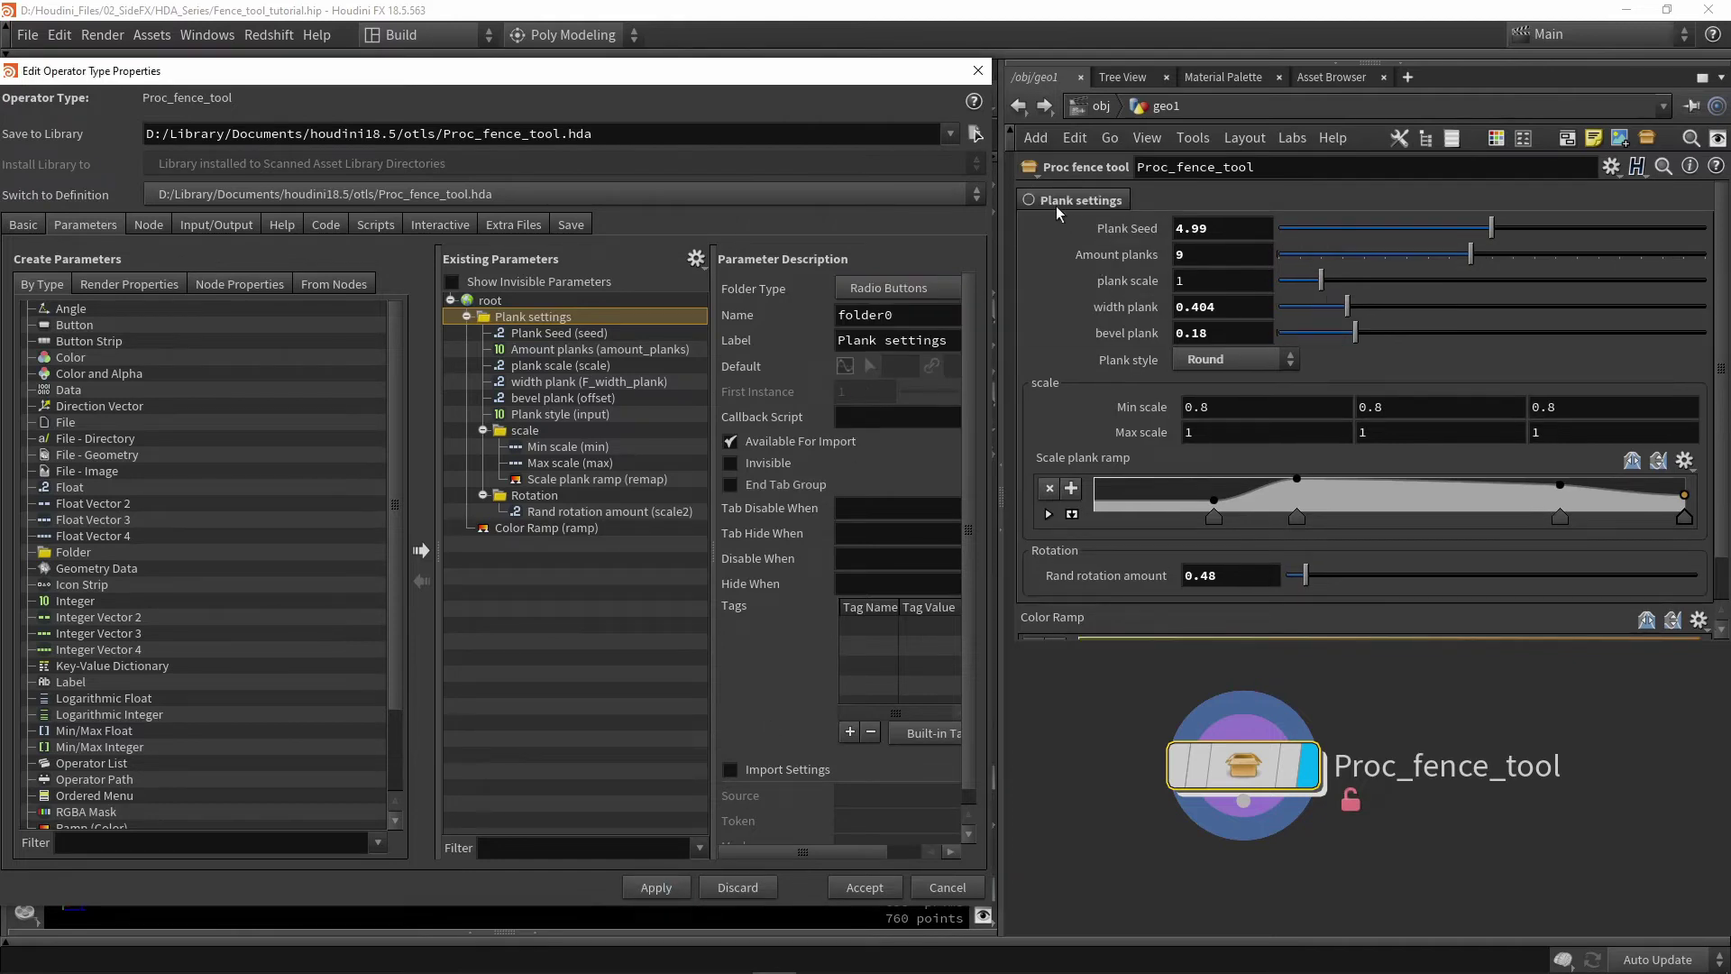
click(1025, 201)
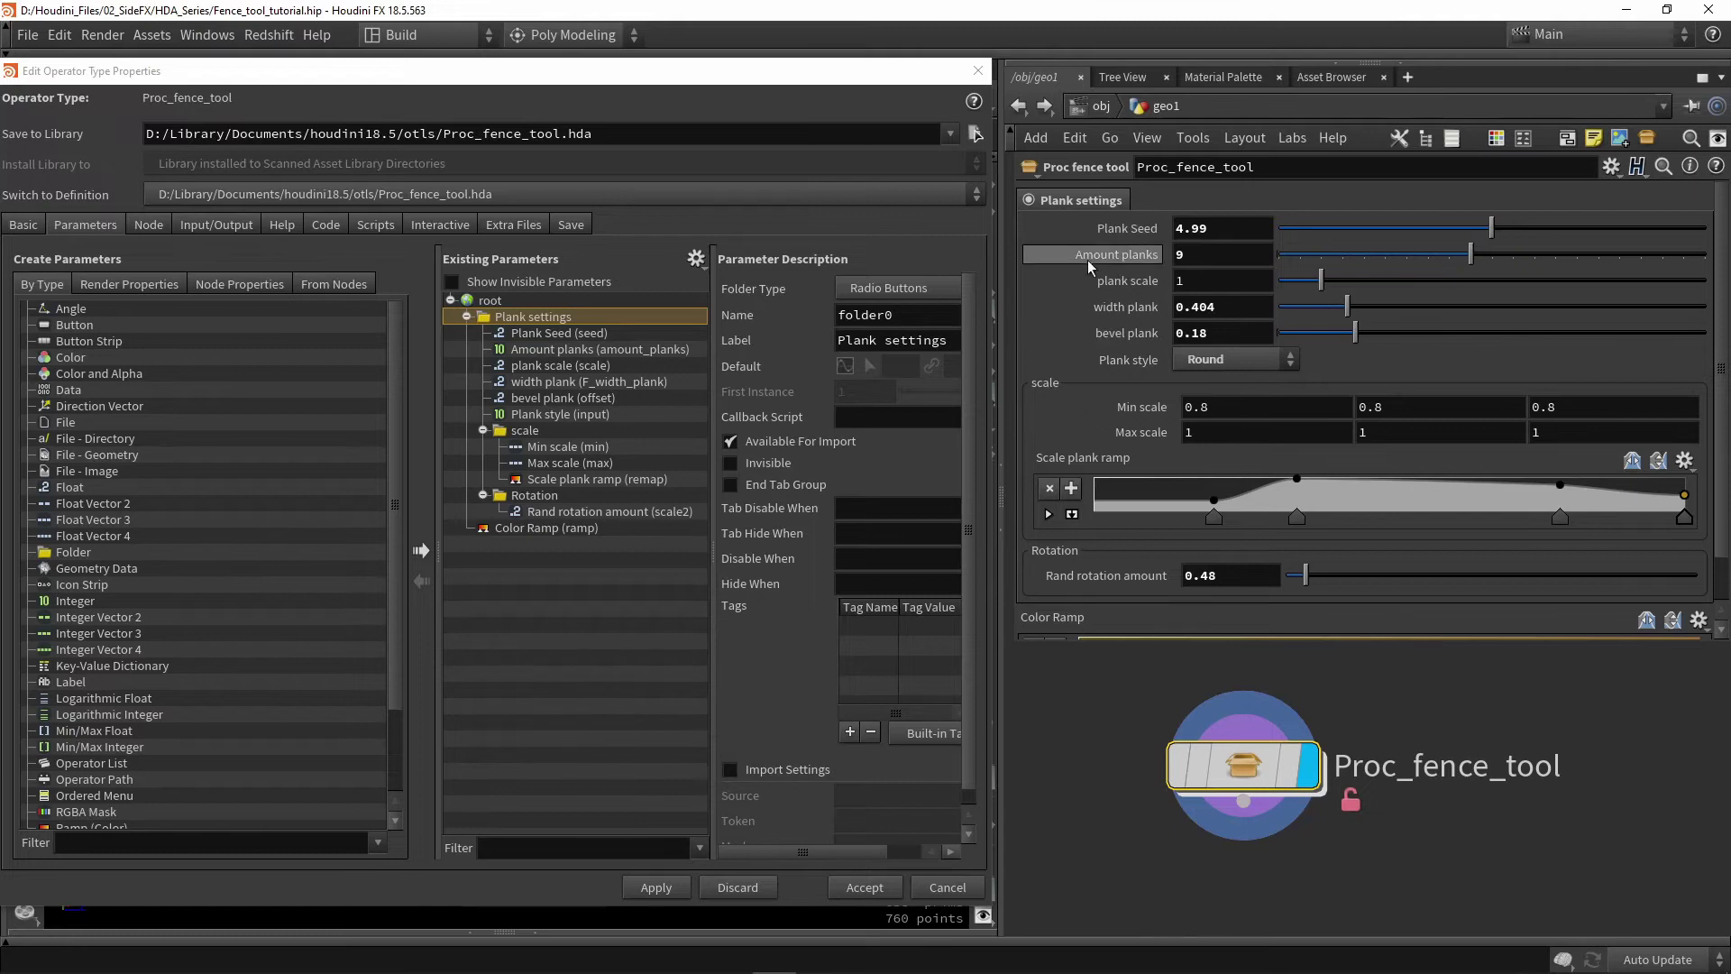
click(942, 357)
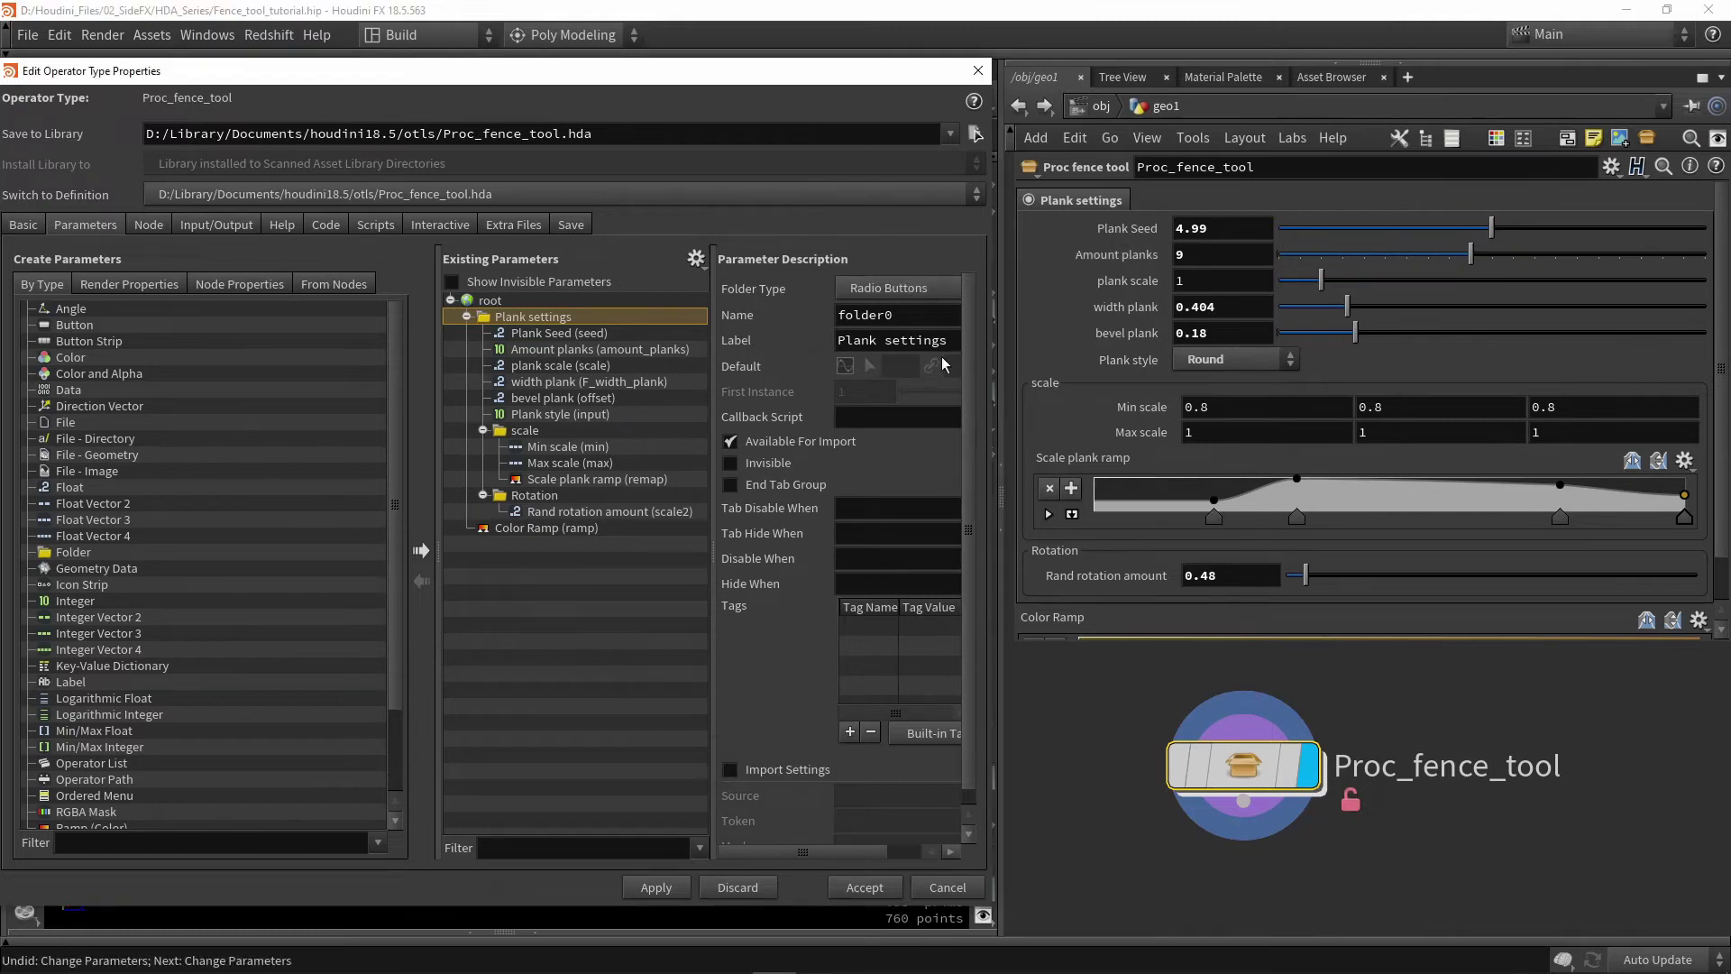
Set the Plank settings folder type to Tabs, apply it, and review the scale and Rotation subfolder settings.
click(915, 291)
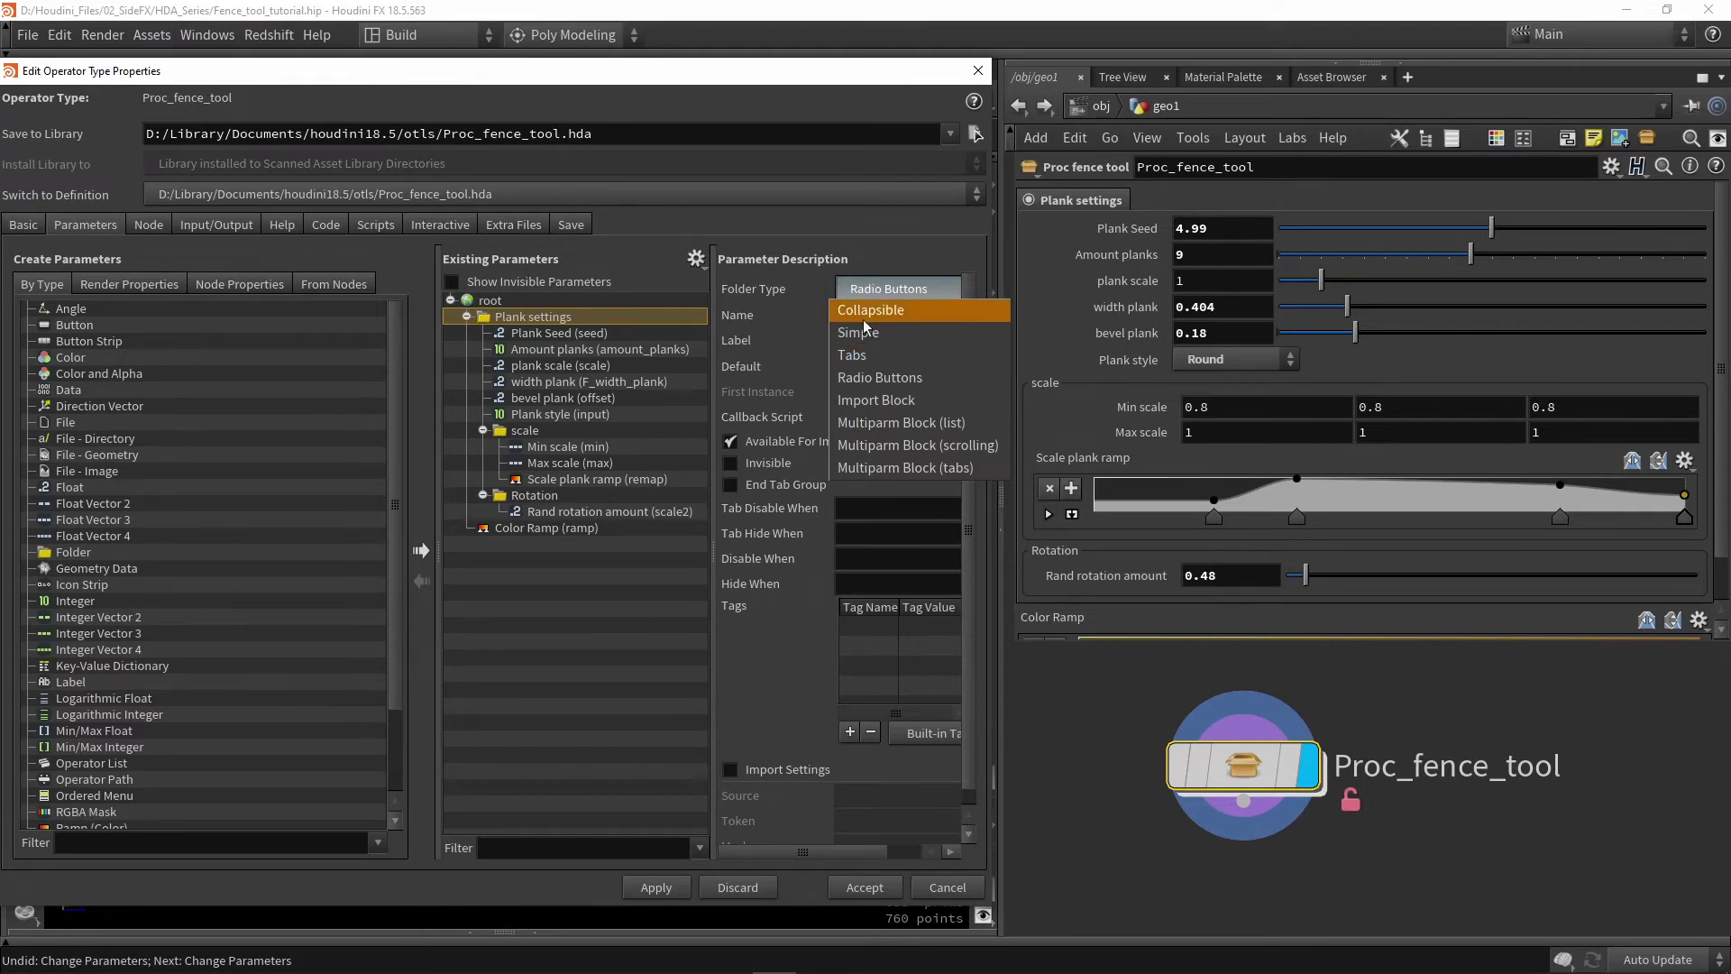
click(852, 355)
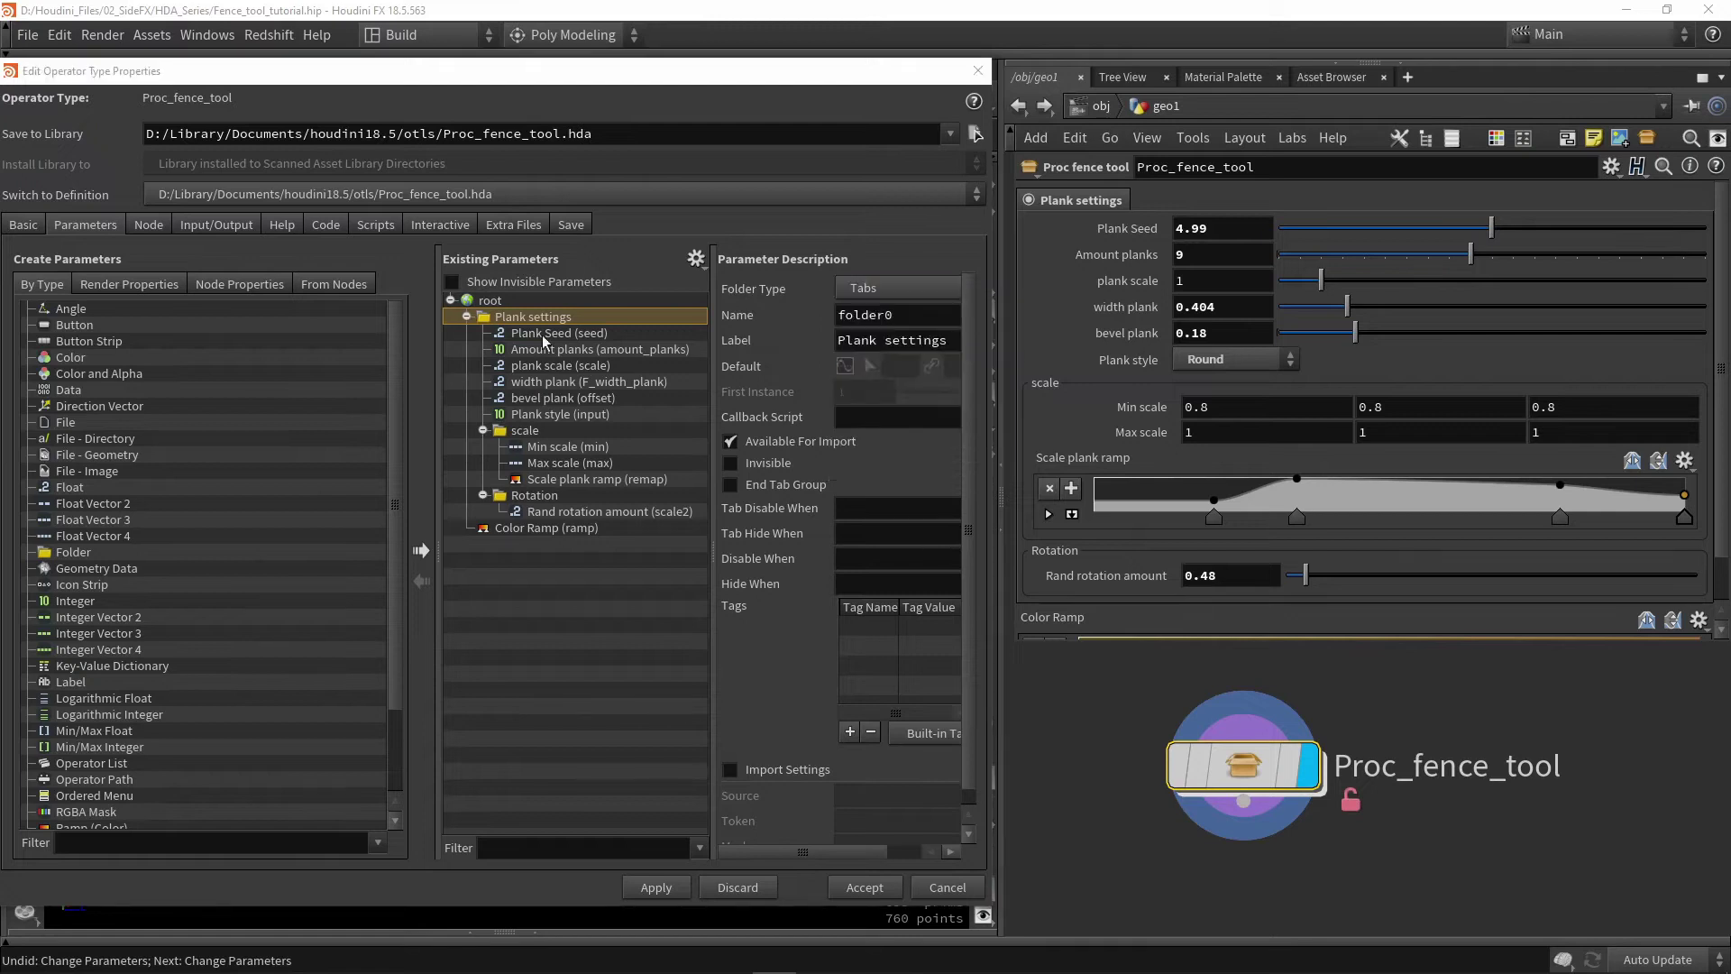
click(659, 889)
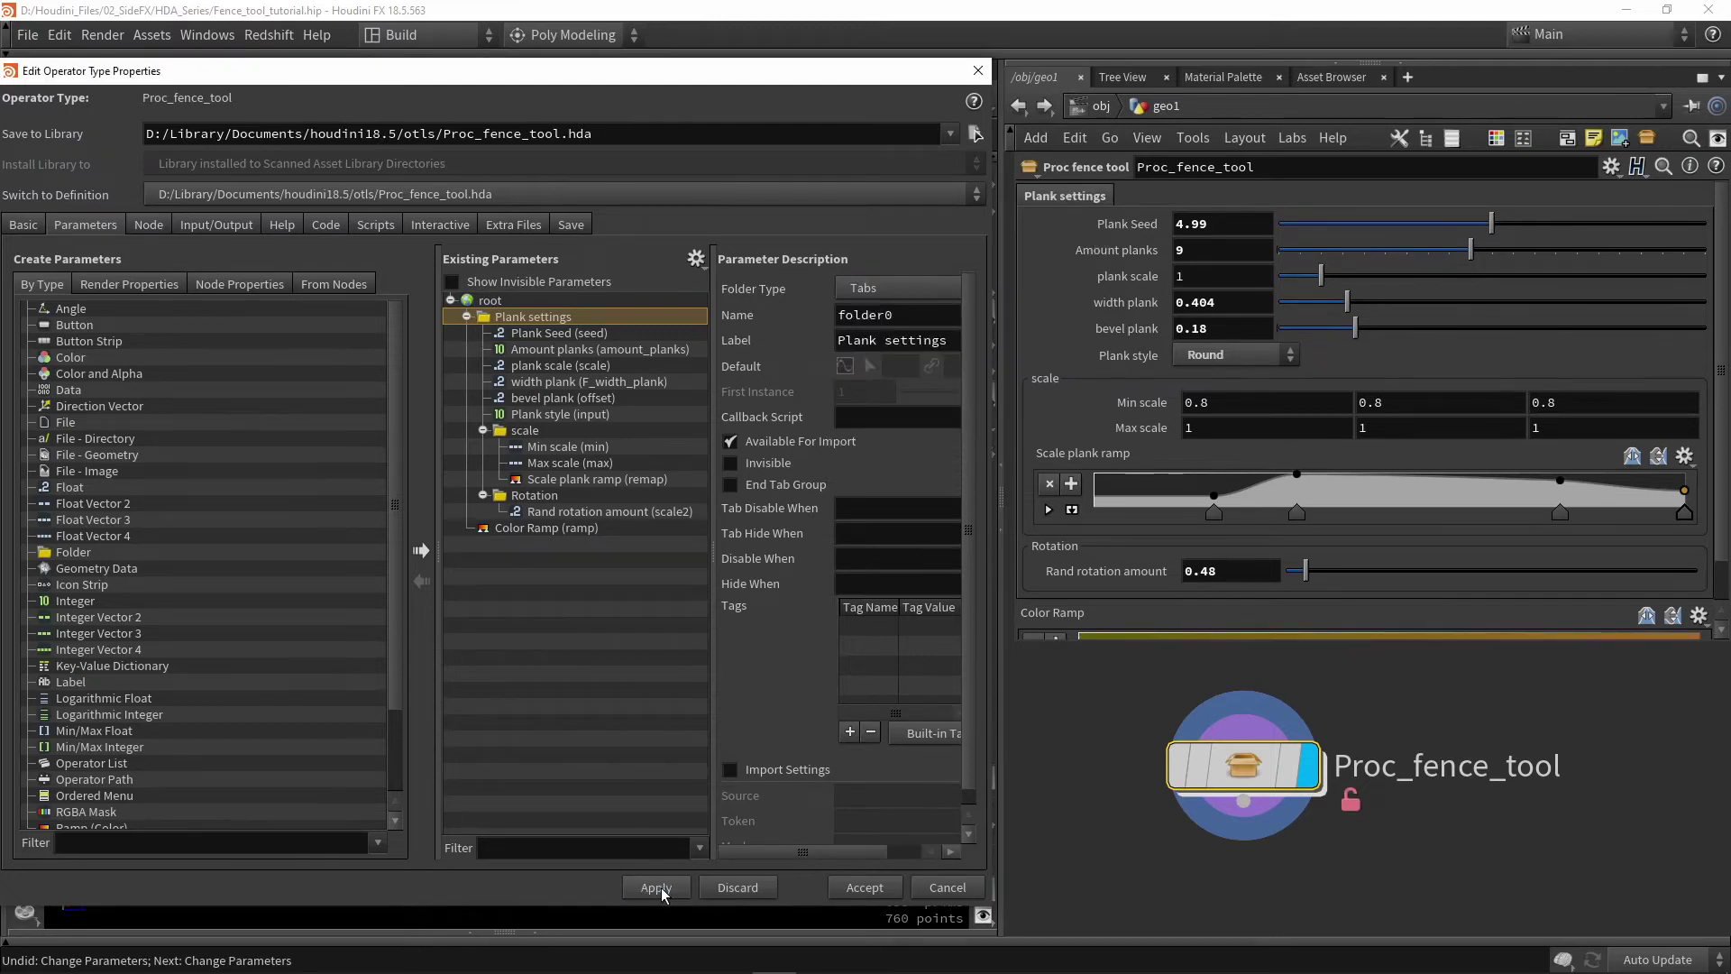
click(549, 431)
click(536, 497)
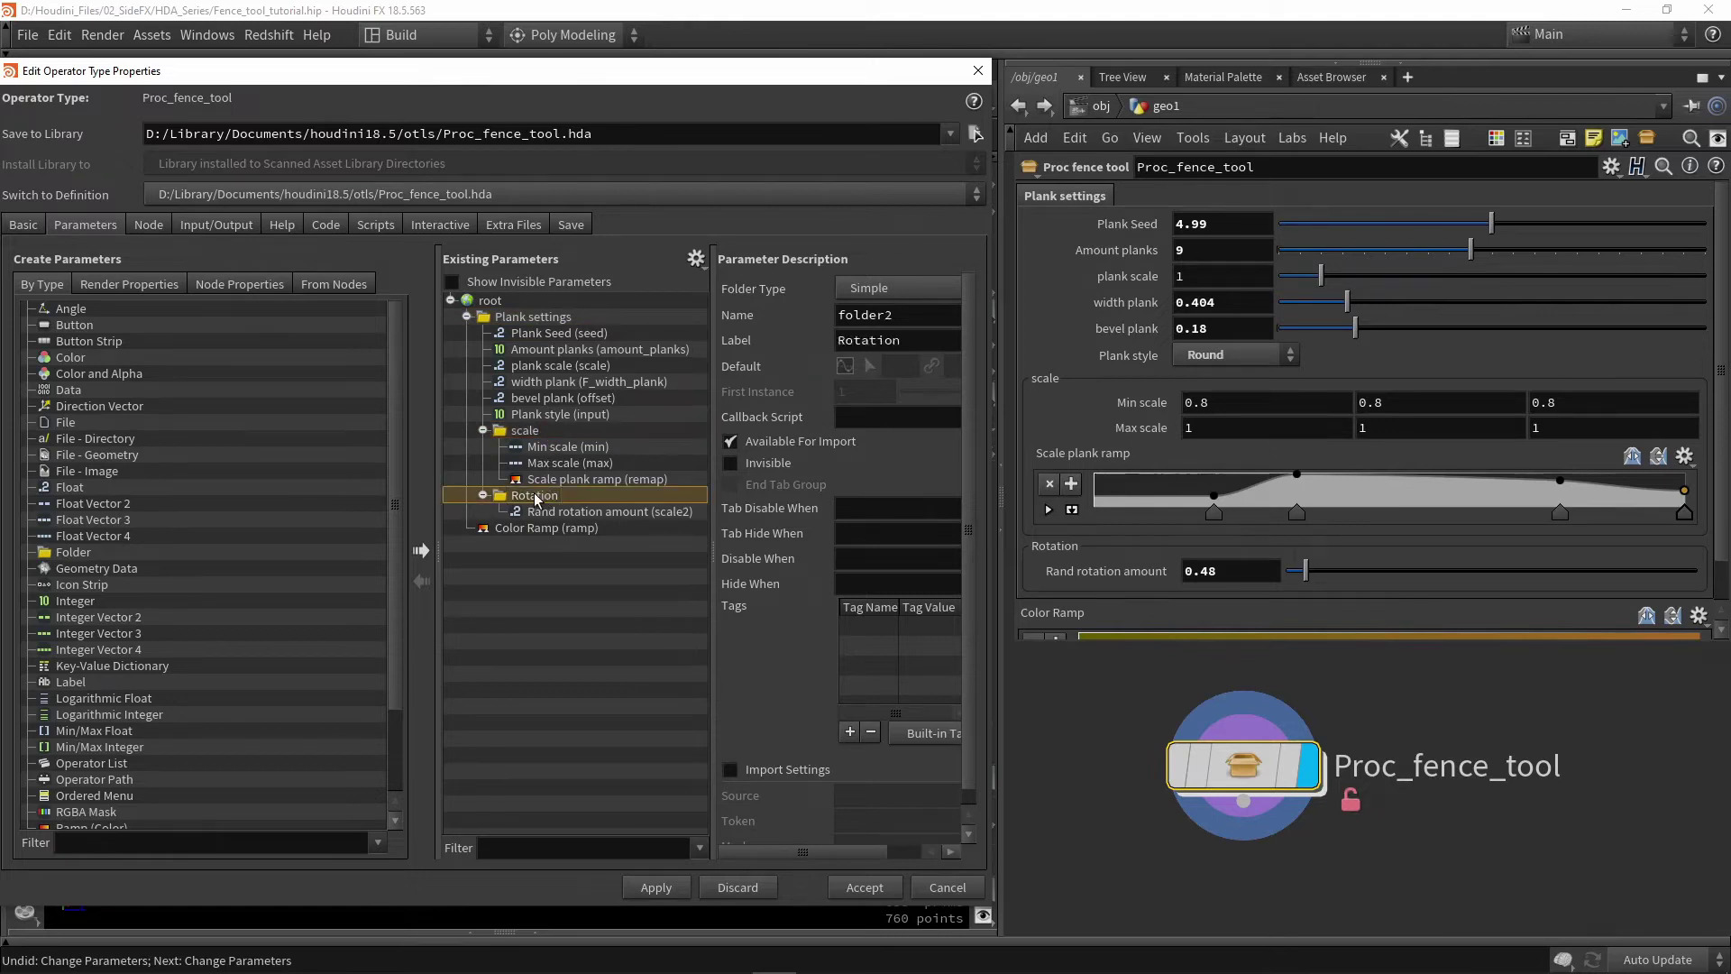
click(587, 646)
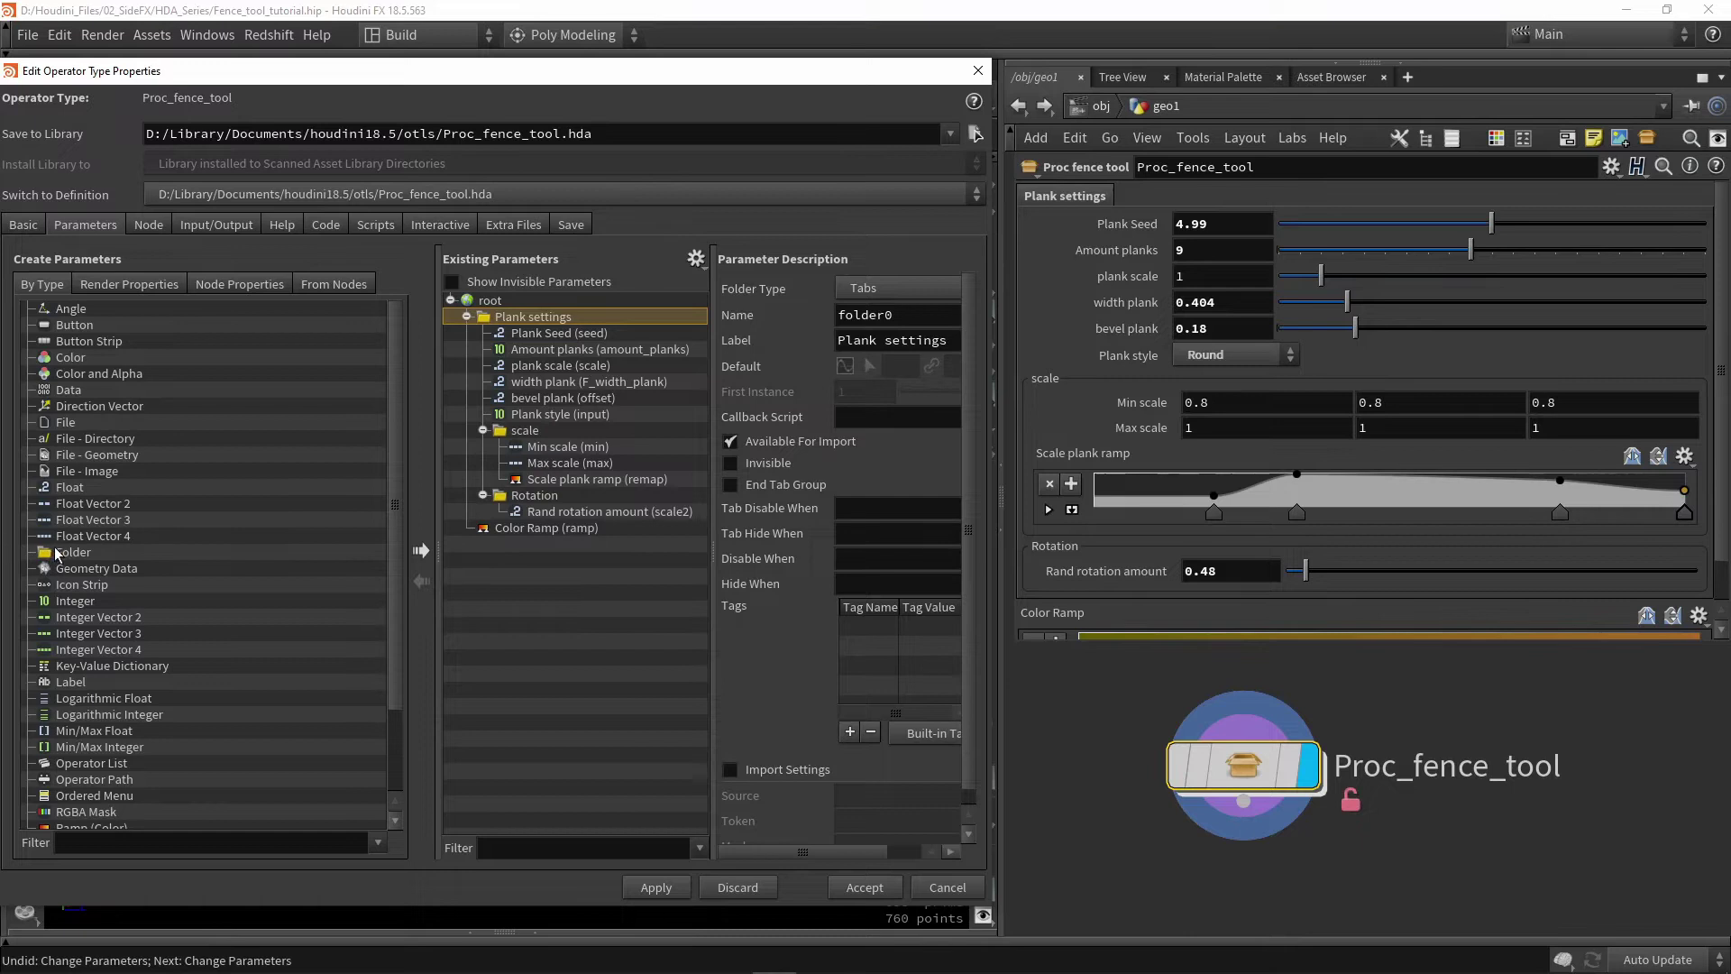
Add a tabbed folder labelled Color after Plank settings, move Color Ramp into it, and apply the changes.
drag(72, 551, 520, 530)
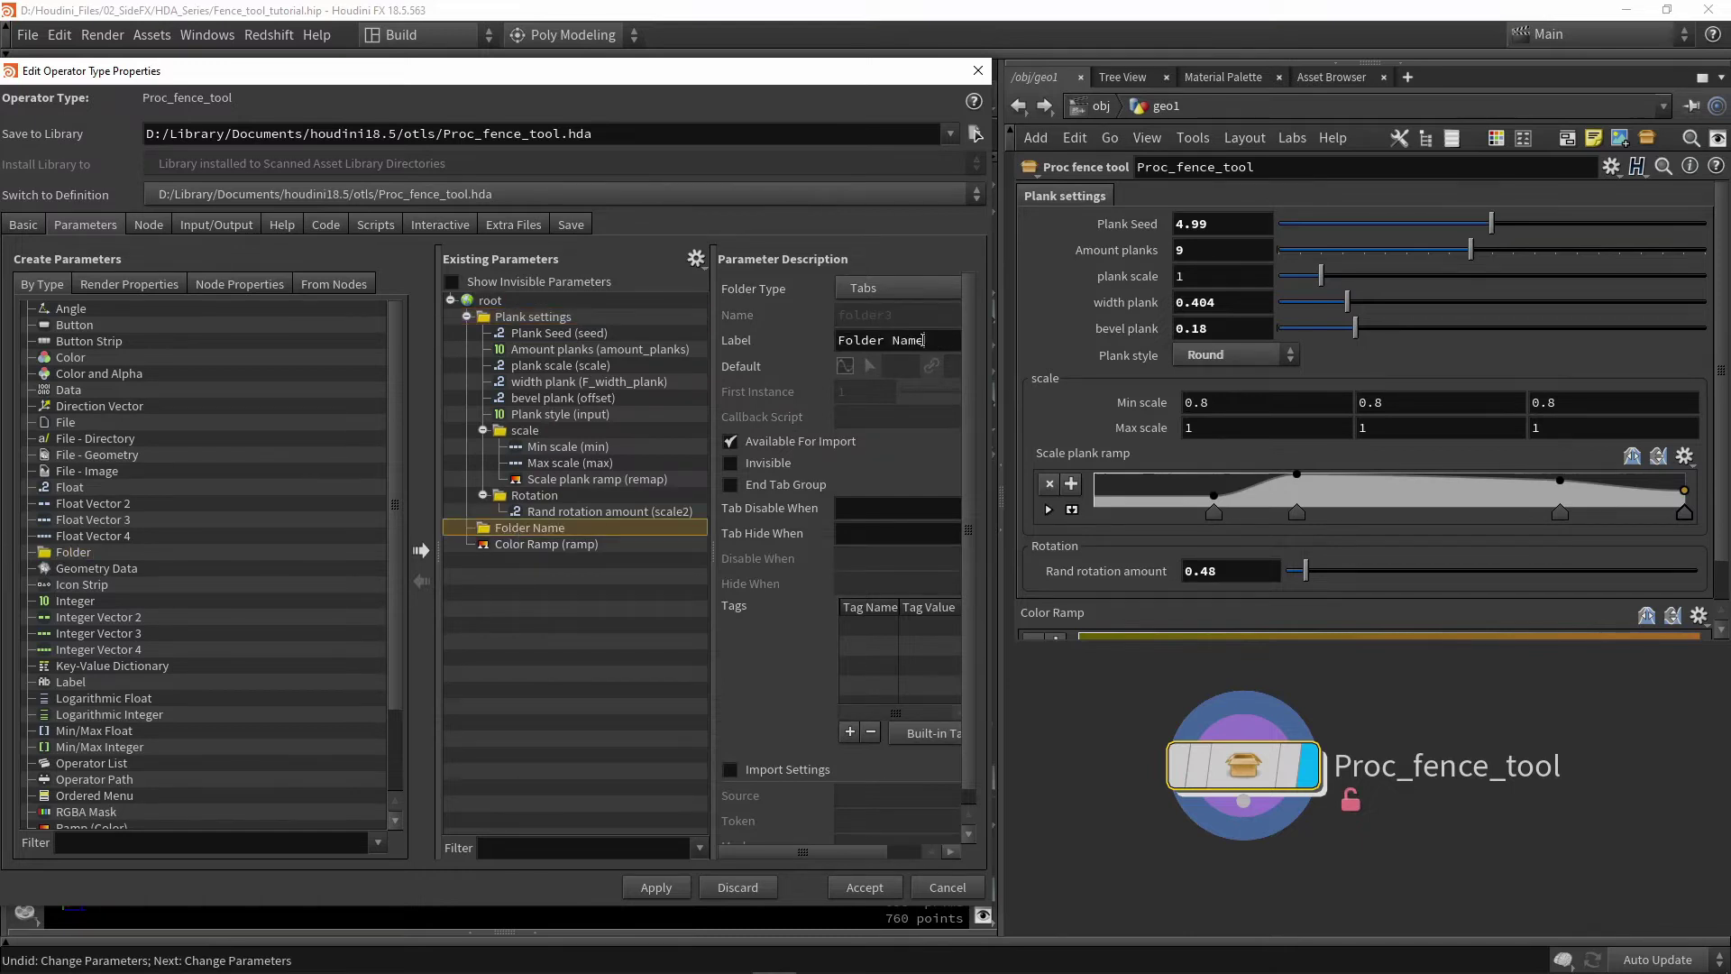
triple_click(923, 340)
text(Color)
key(Return)
drag(510, 545, 526, 532)
click(666, 892)
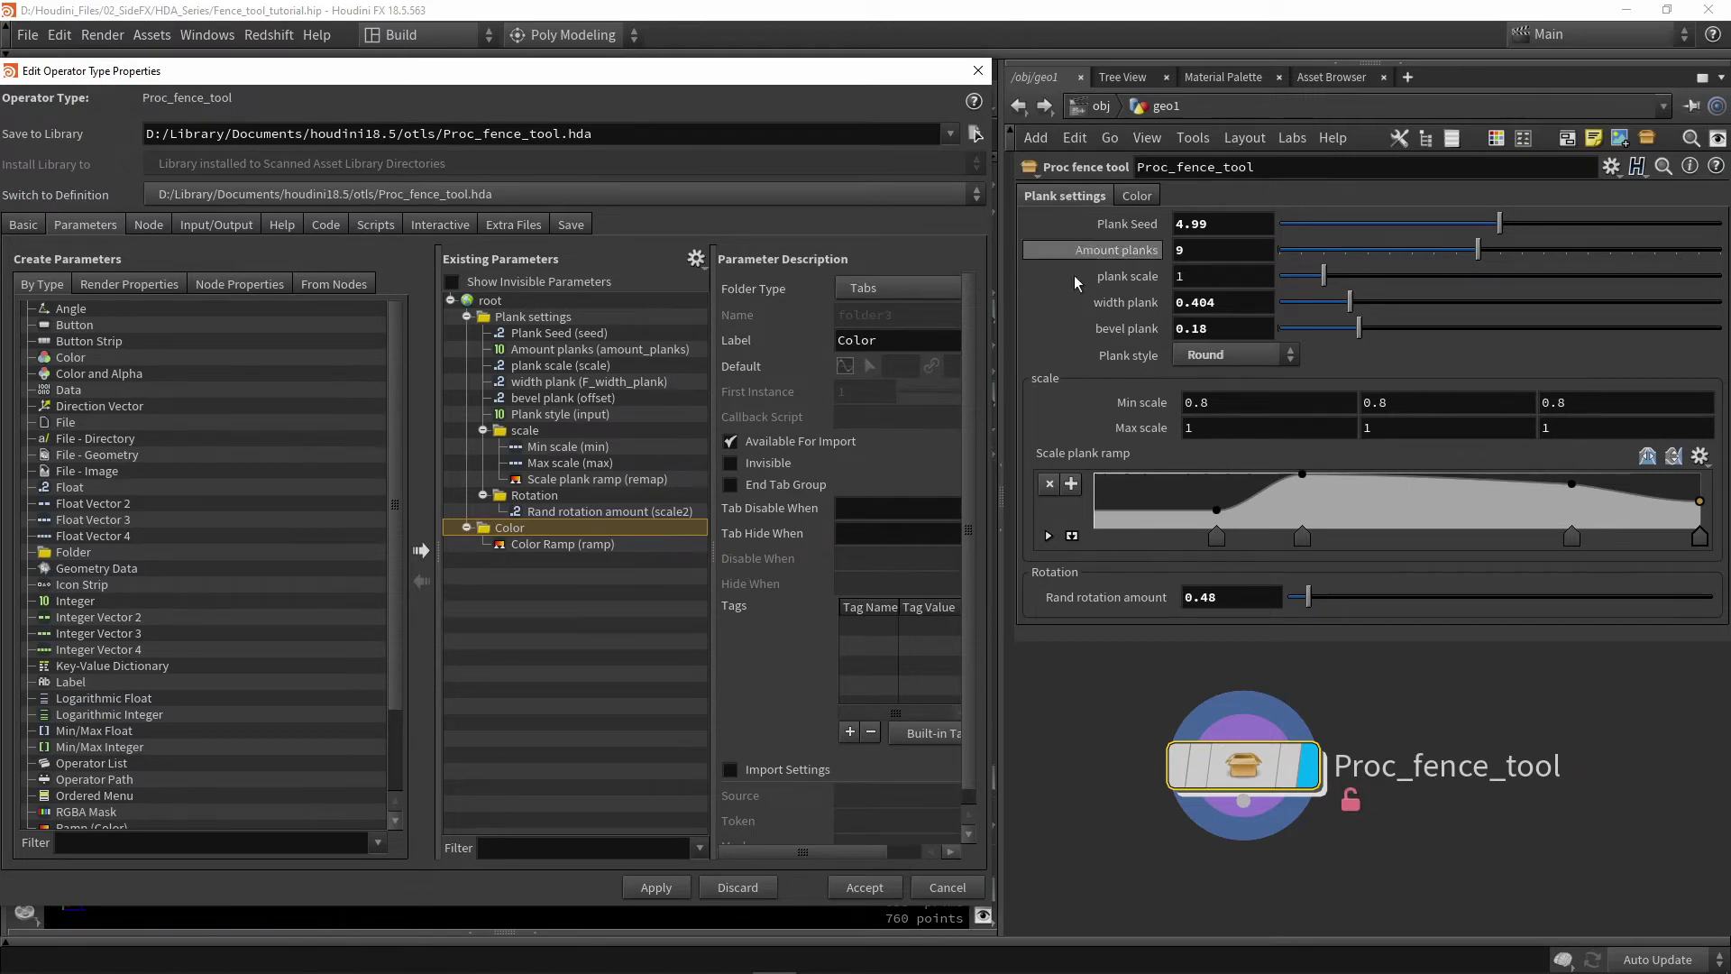
Check the contents of the Color and Plank settings tabs with the fence uncovered in the viewport.
click(1143, 199)
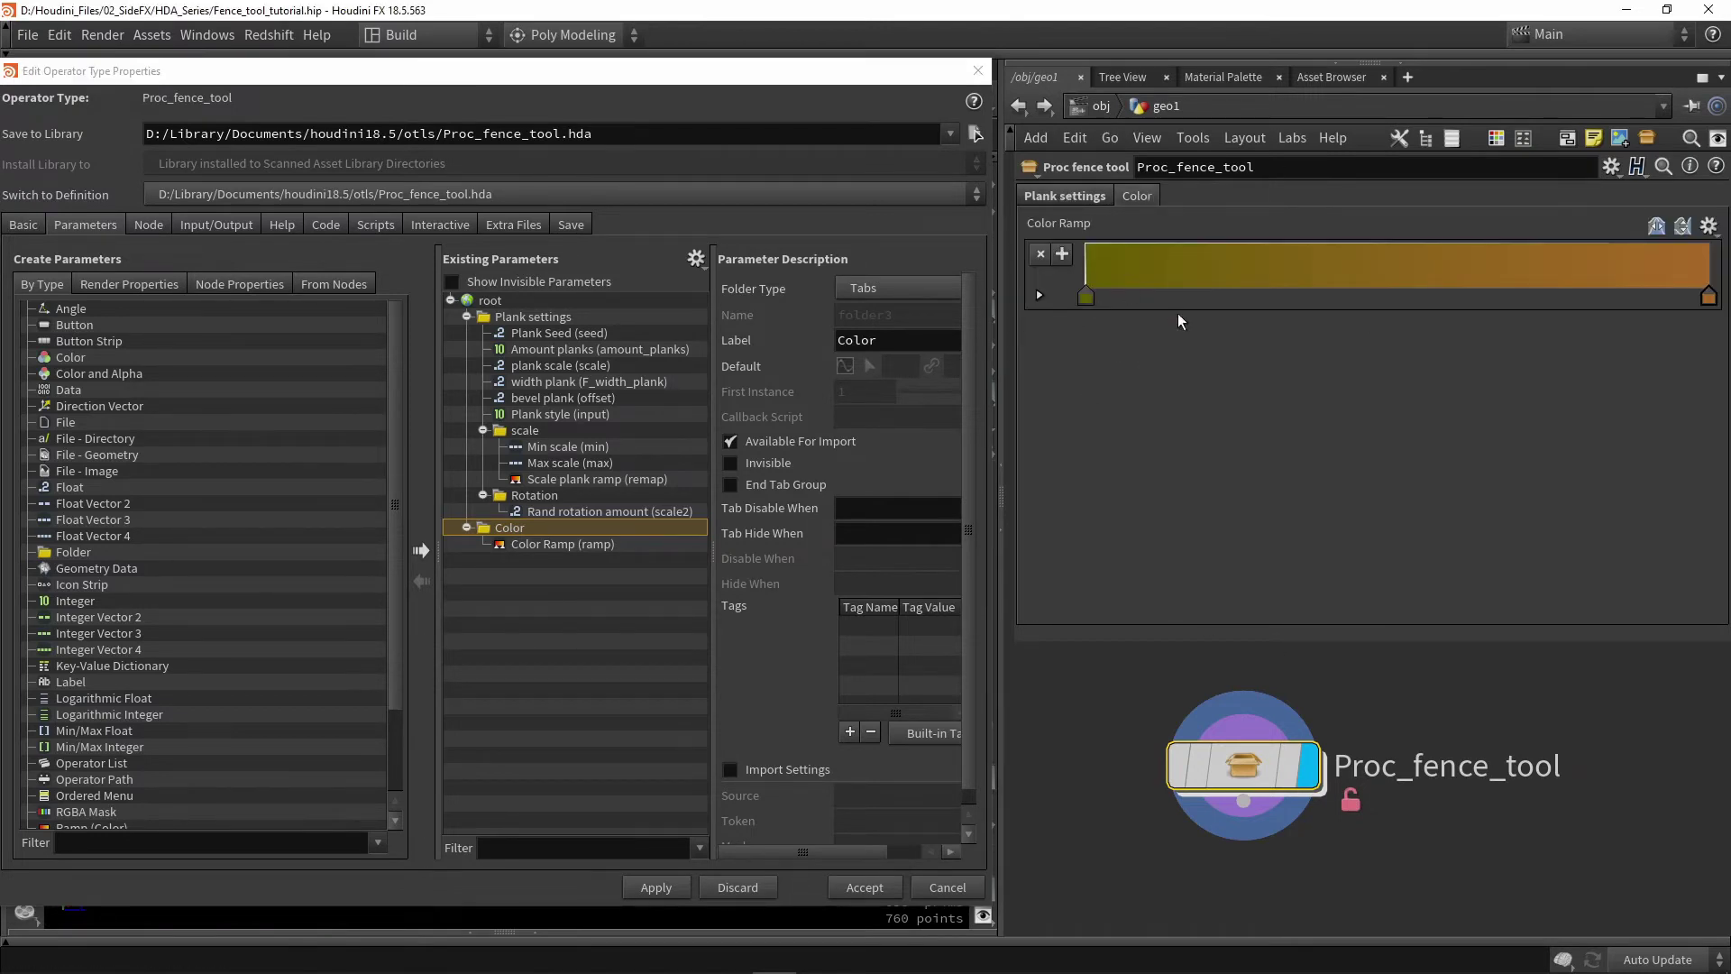
drag(742, 74, 716, 710)
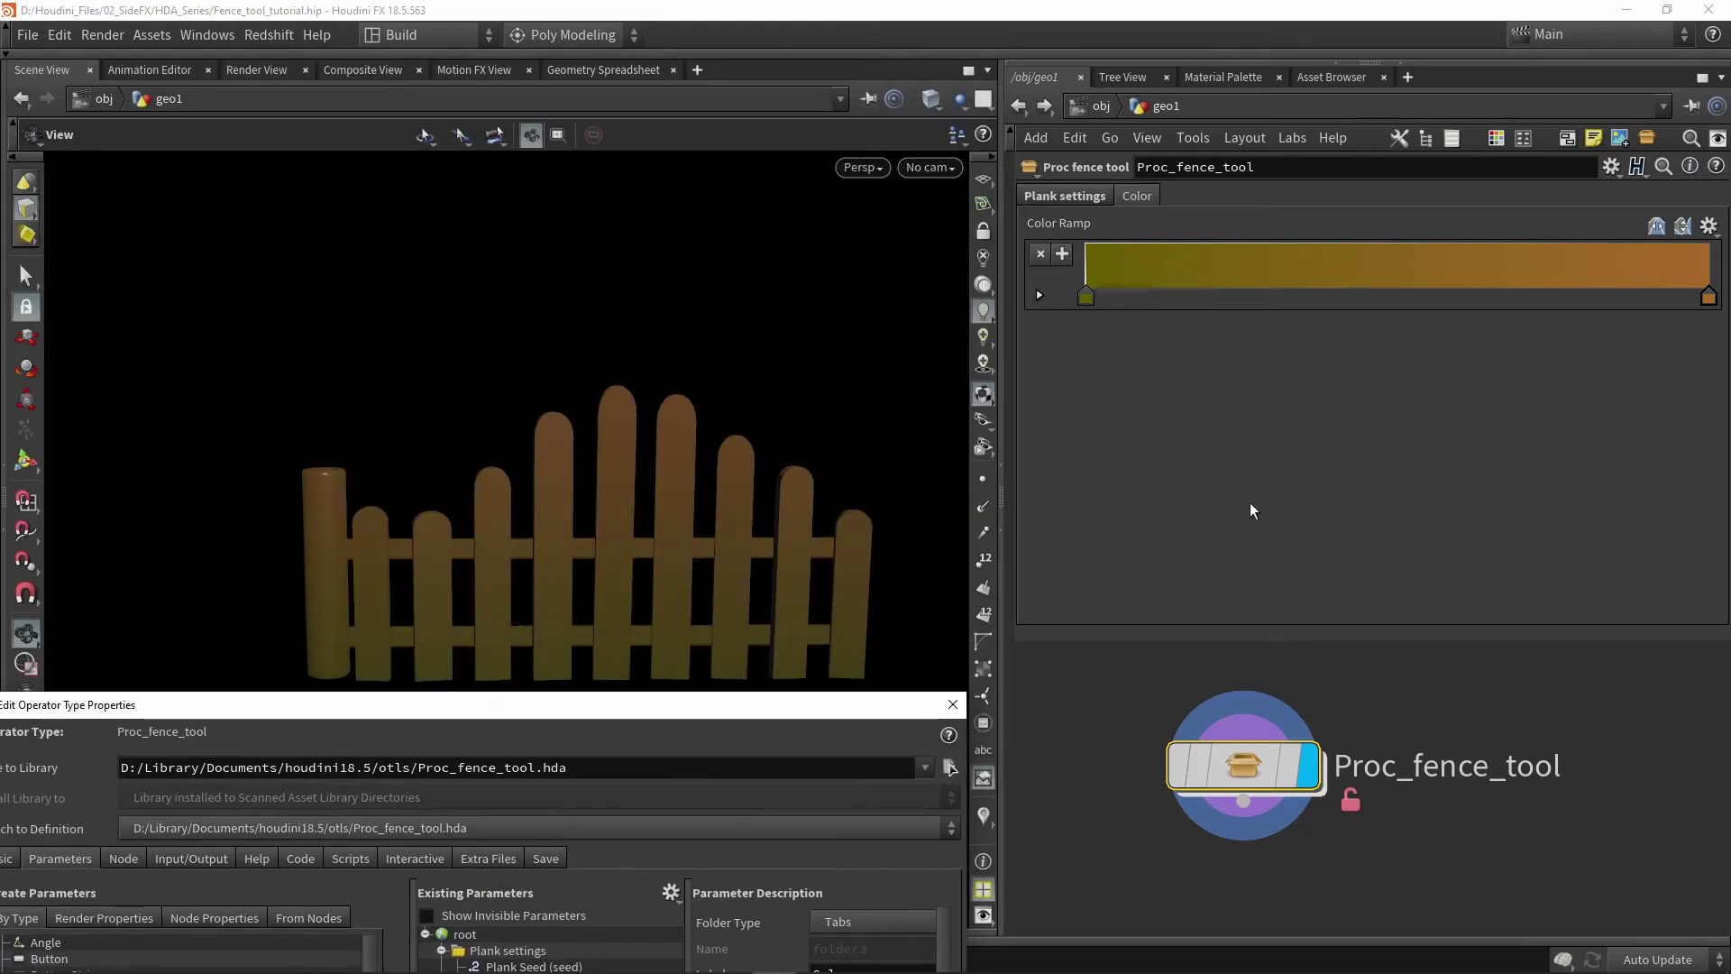
click(1073, 198)
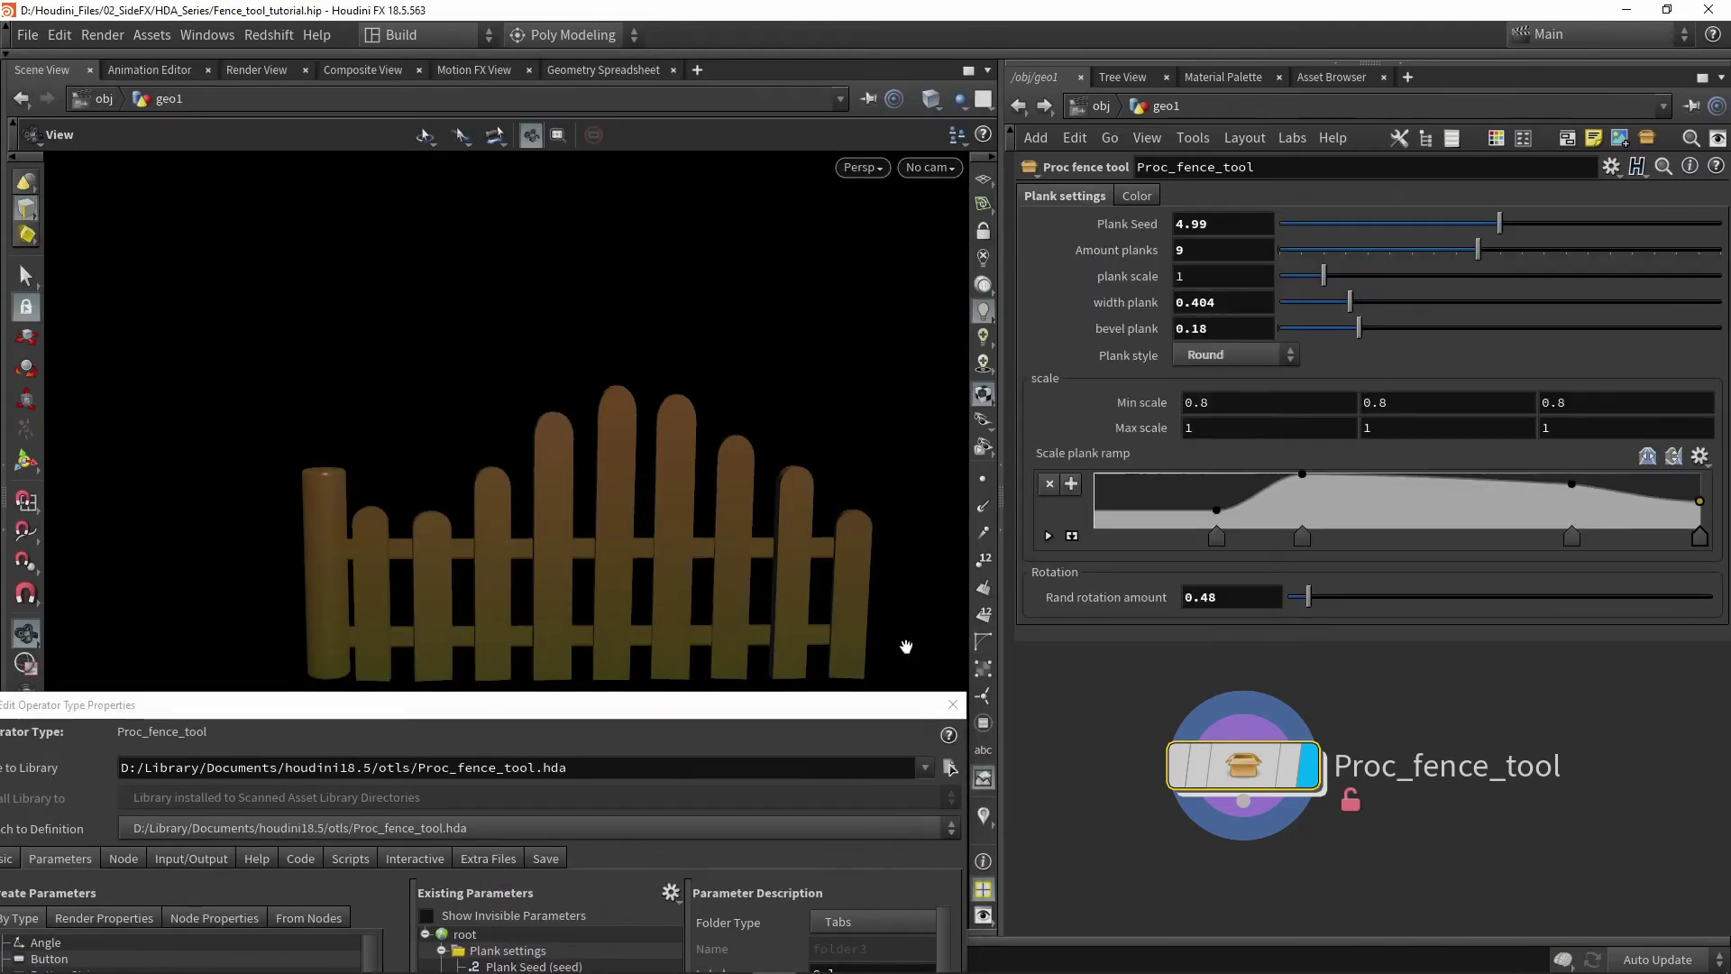
Add a Label parameter above the Plank settings folder, set its main label to Fence tool, and apply the change.
drag(887, 710, 922, 95)
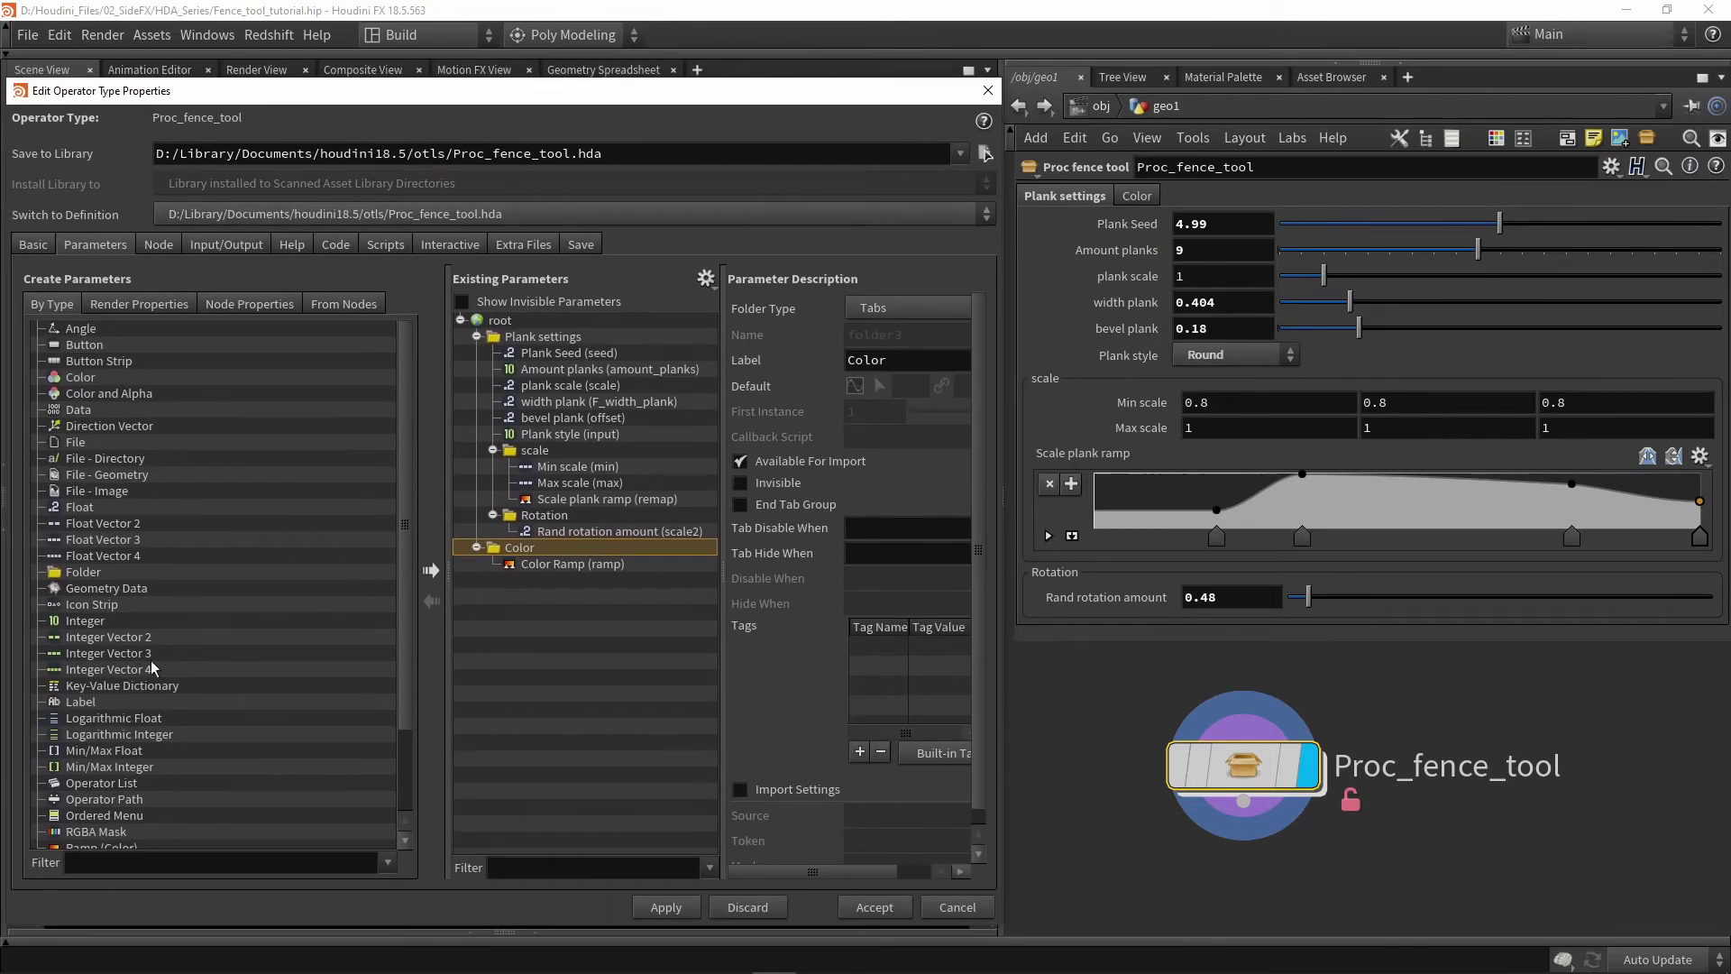
scroll(150, 667, down, 3)
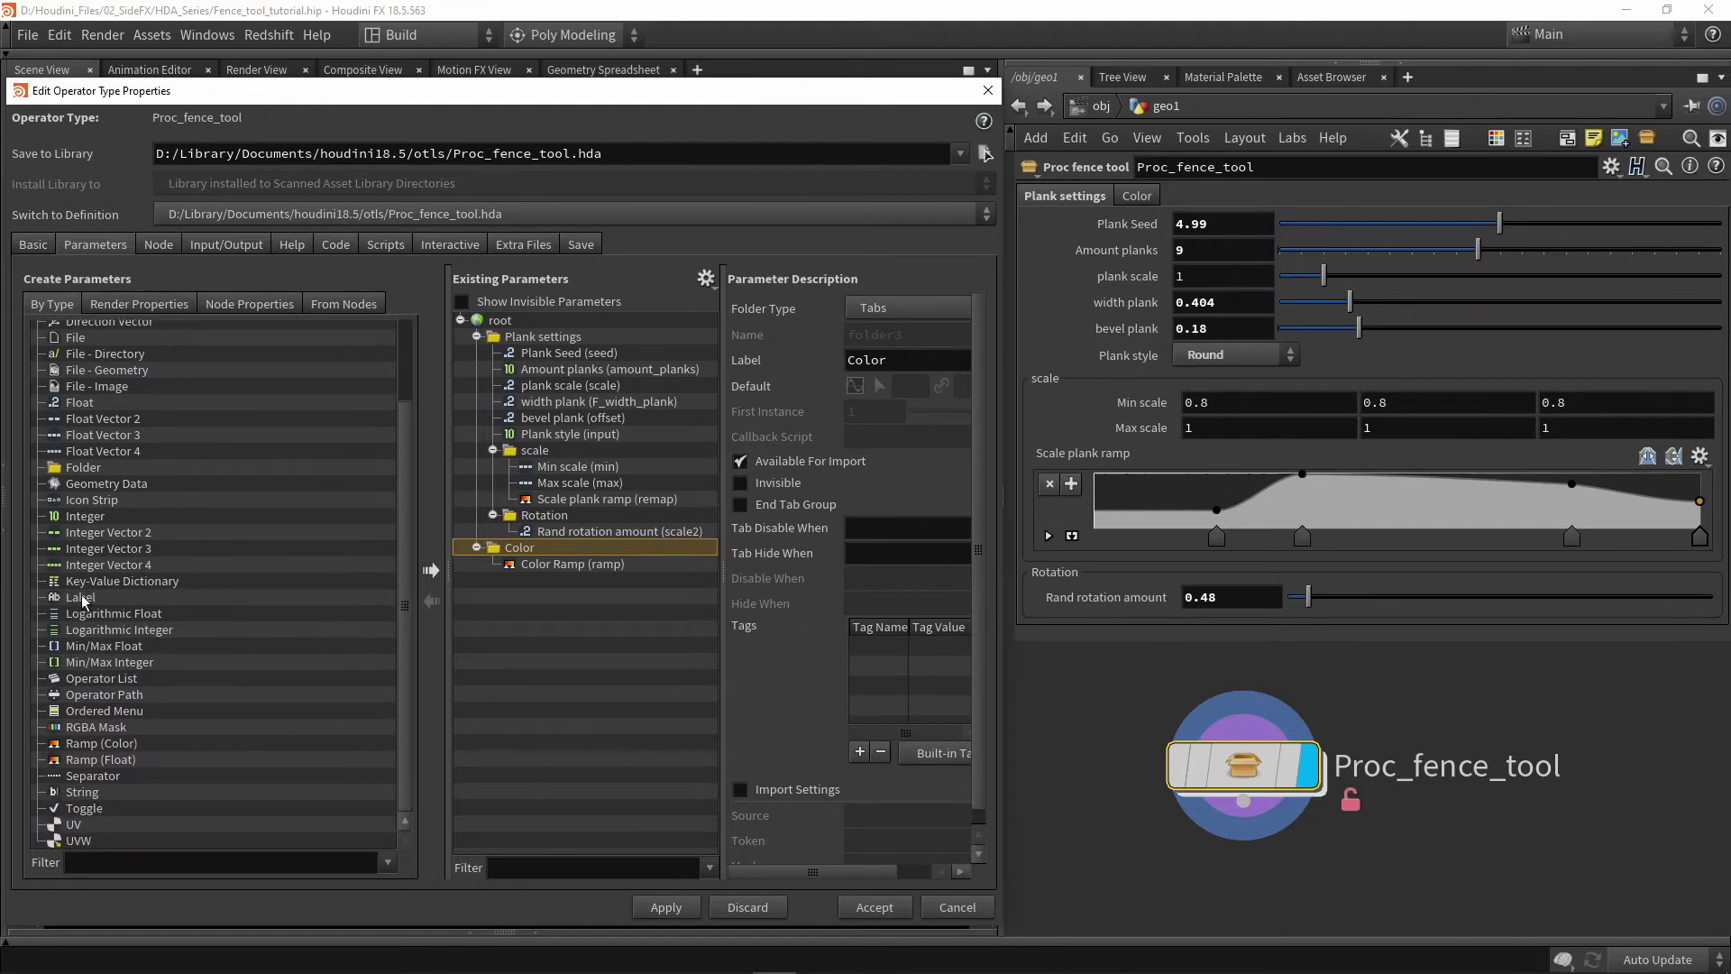
drag(80, 606, 534, 327)
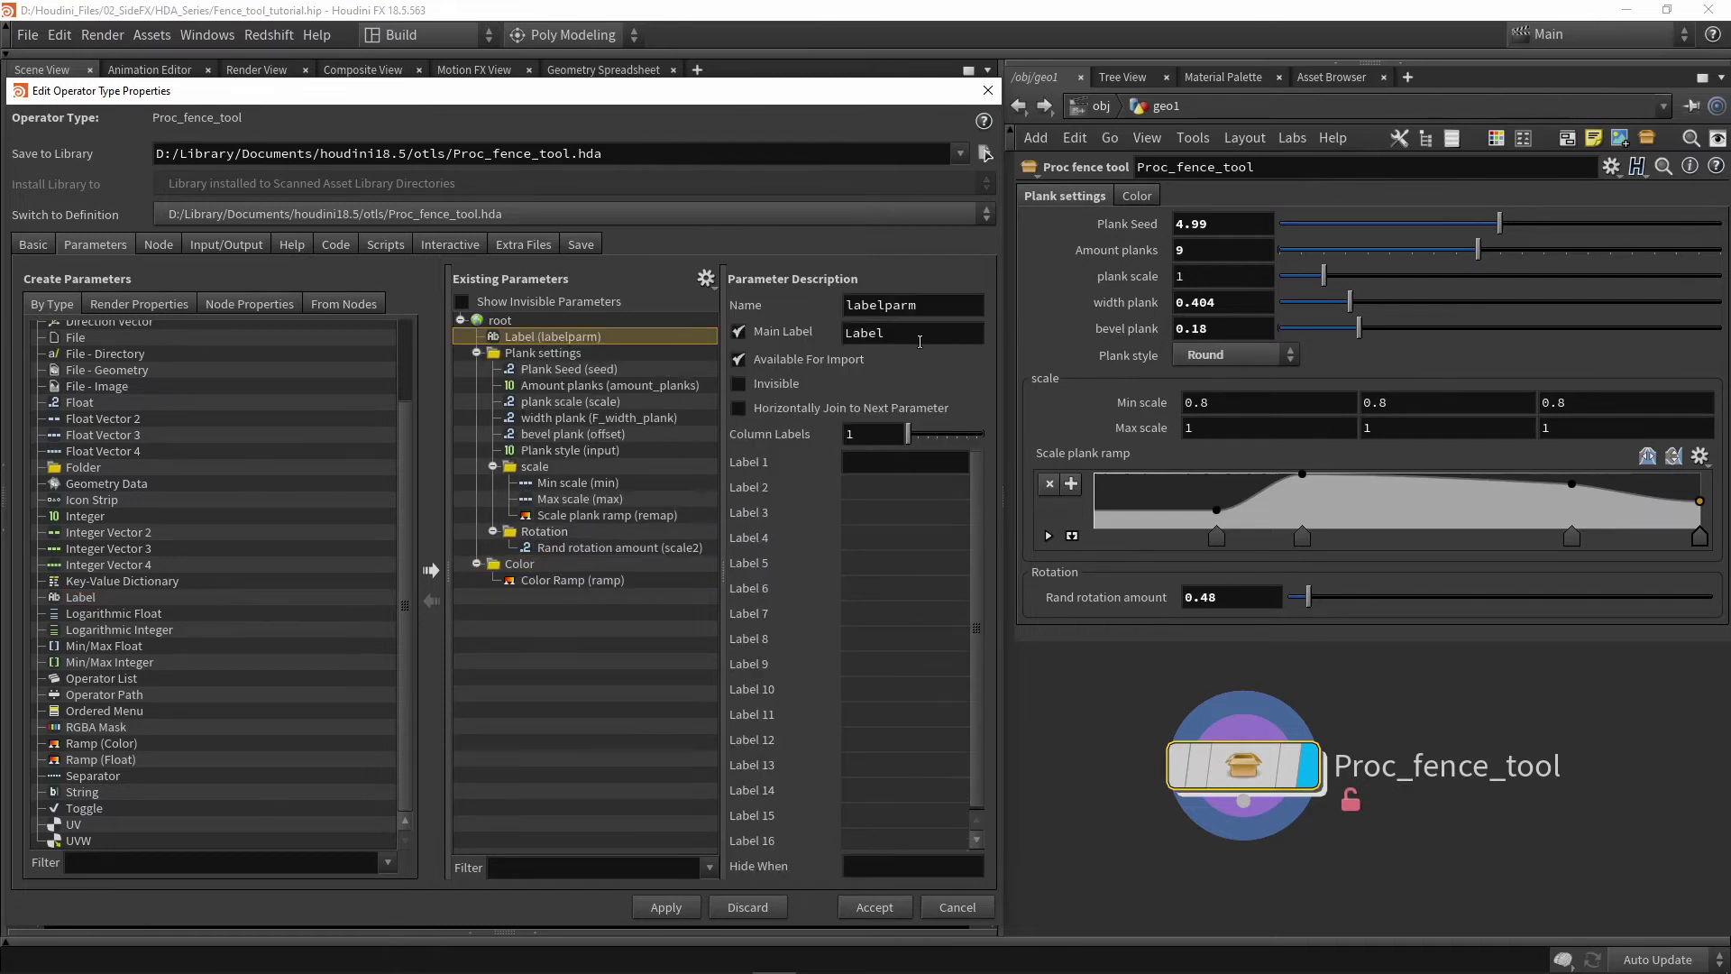
double_click(890, 333)
key(BackSpace)
text(Fence tool)
key(Return)
click(666, 909)
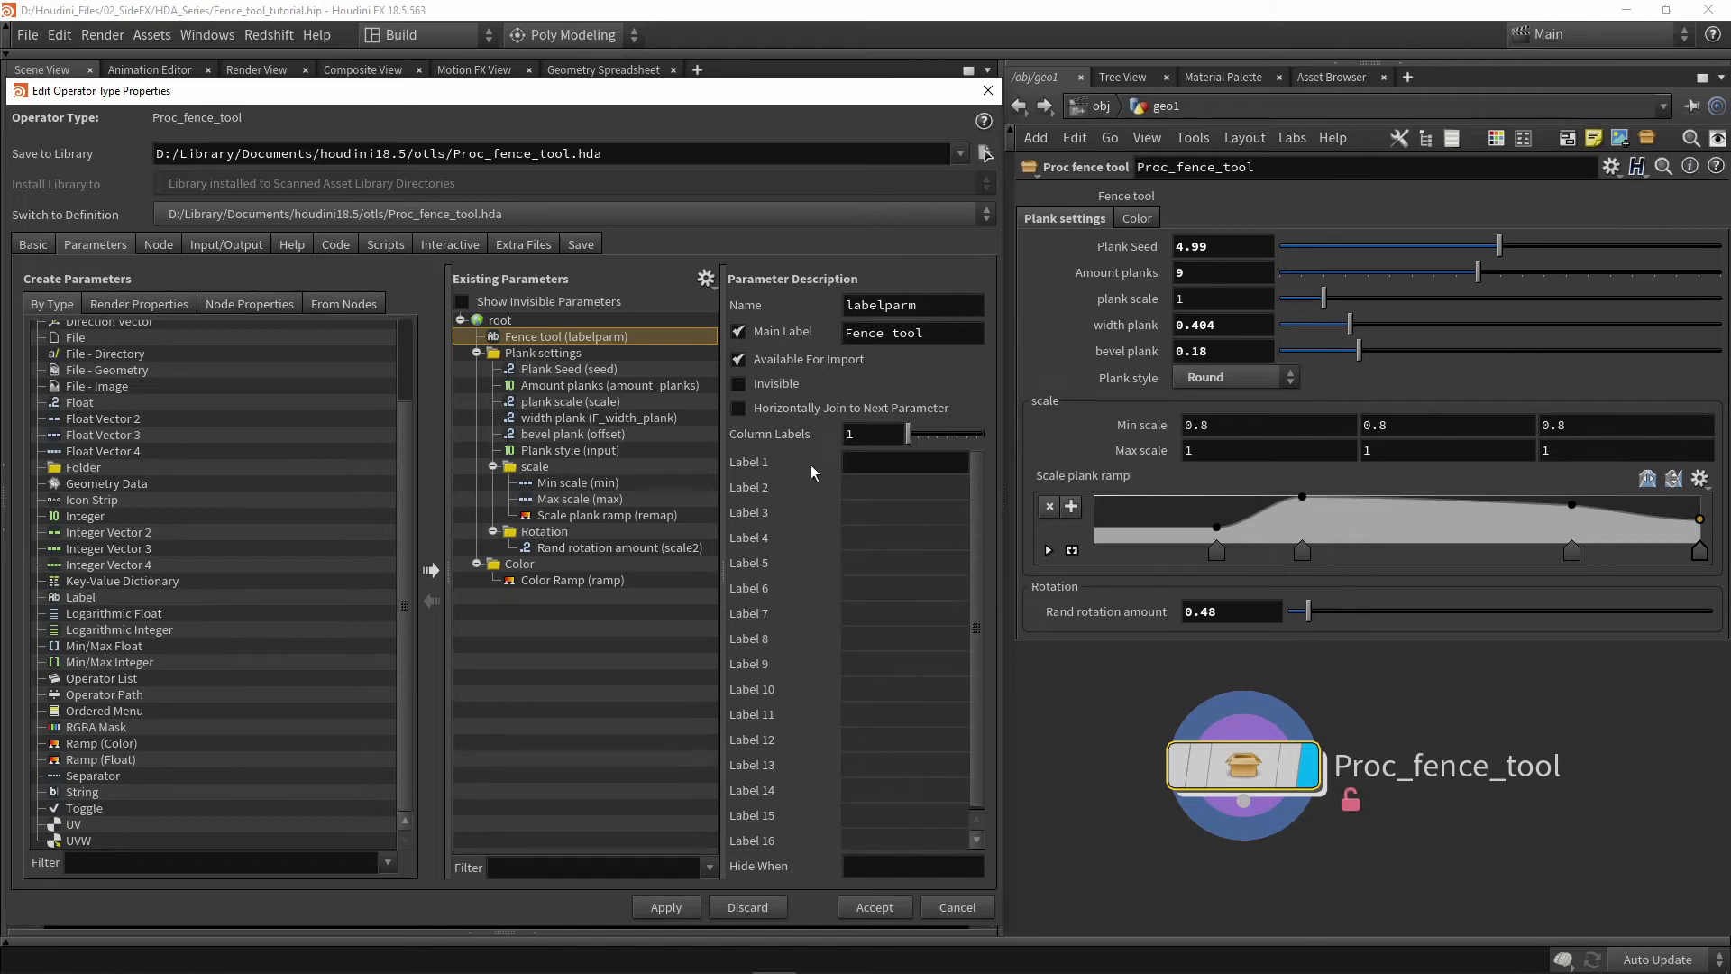
Give the Fence tool label 7 column labels, fill the first five with 1 to 5, and apply the change.
drag(908, 434, 938, 441)
click(880, 463)
text(1)
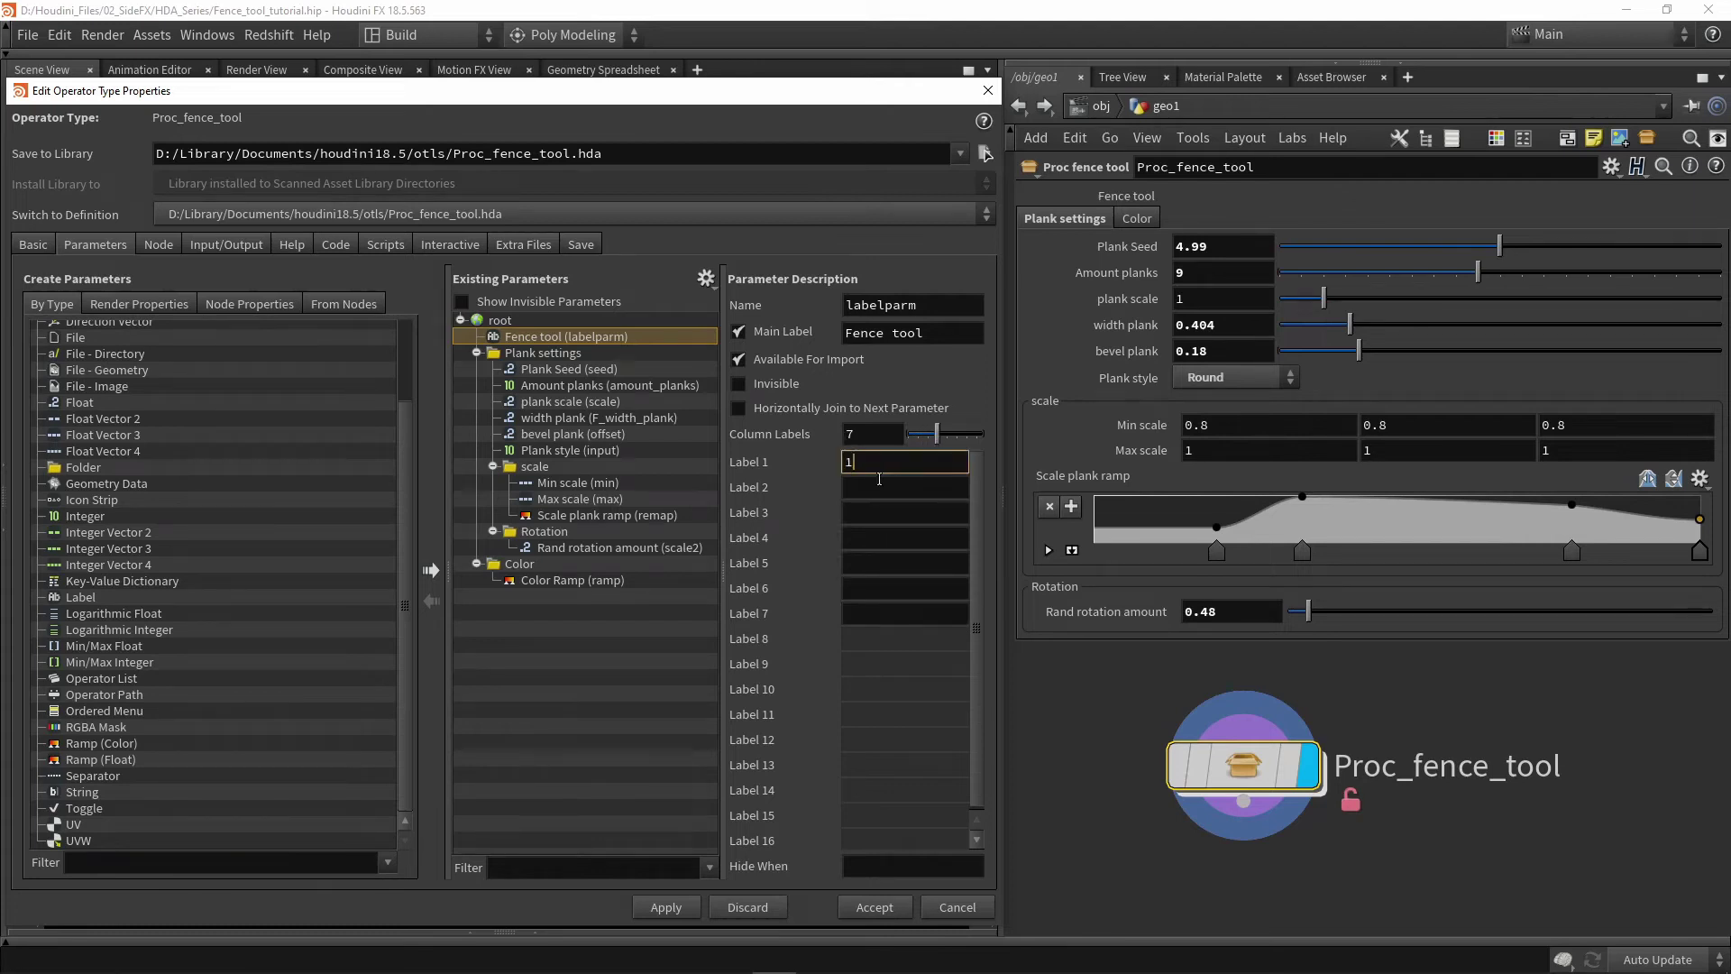
click(879, 487)
text(2)
click(871, 512)
text(3)
click(866, 540)
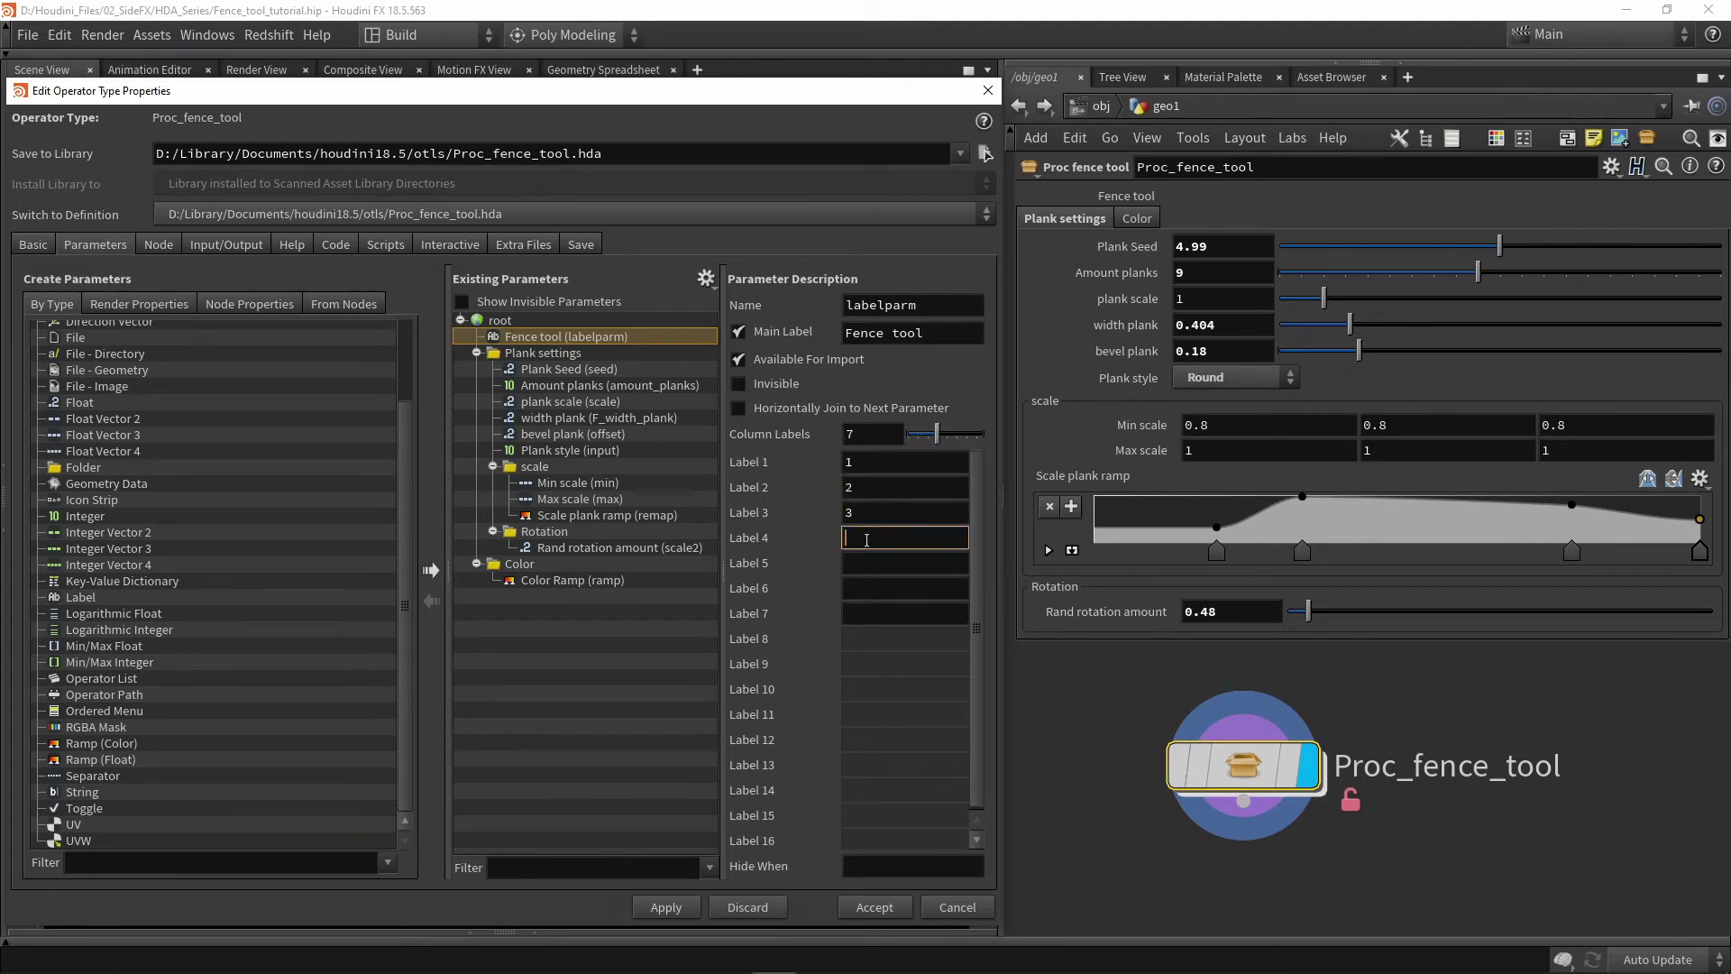
text(4)
click(872, 560)
text(5)
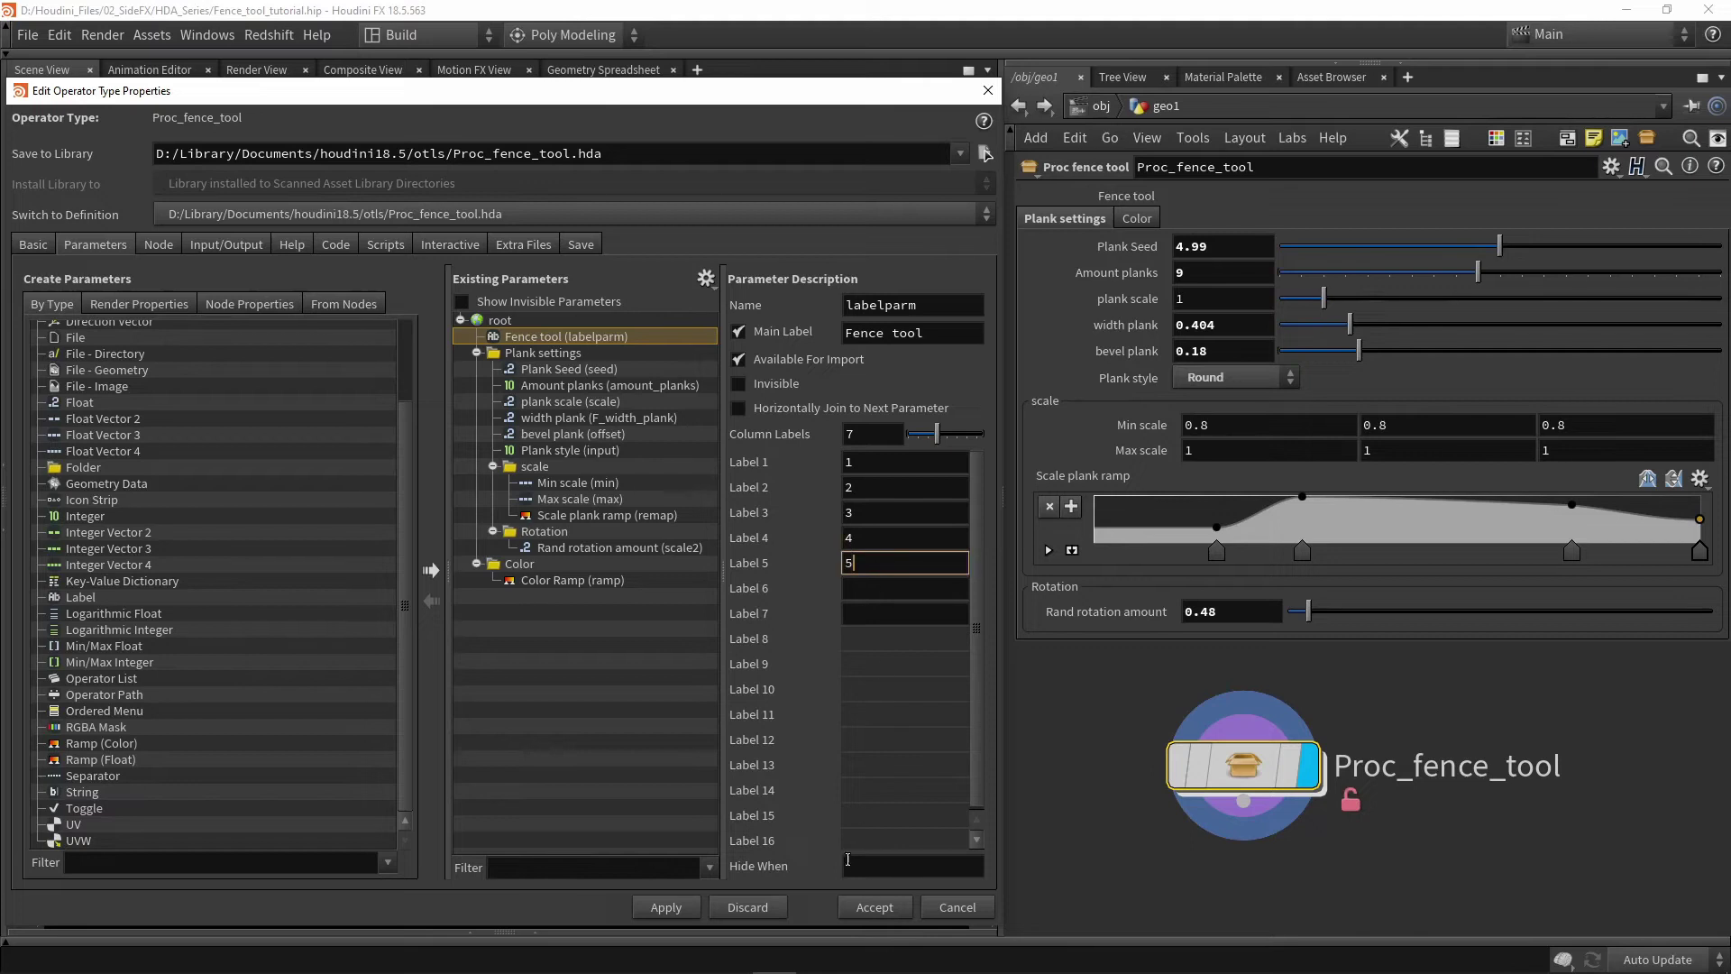
click(664, 909)
Delete the Fence tool label parameter above the Plank settings folder.
click(536, 353)
click(536, 339)
drag(536, 339, 155, 713)
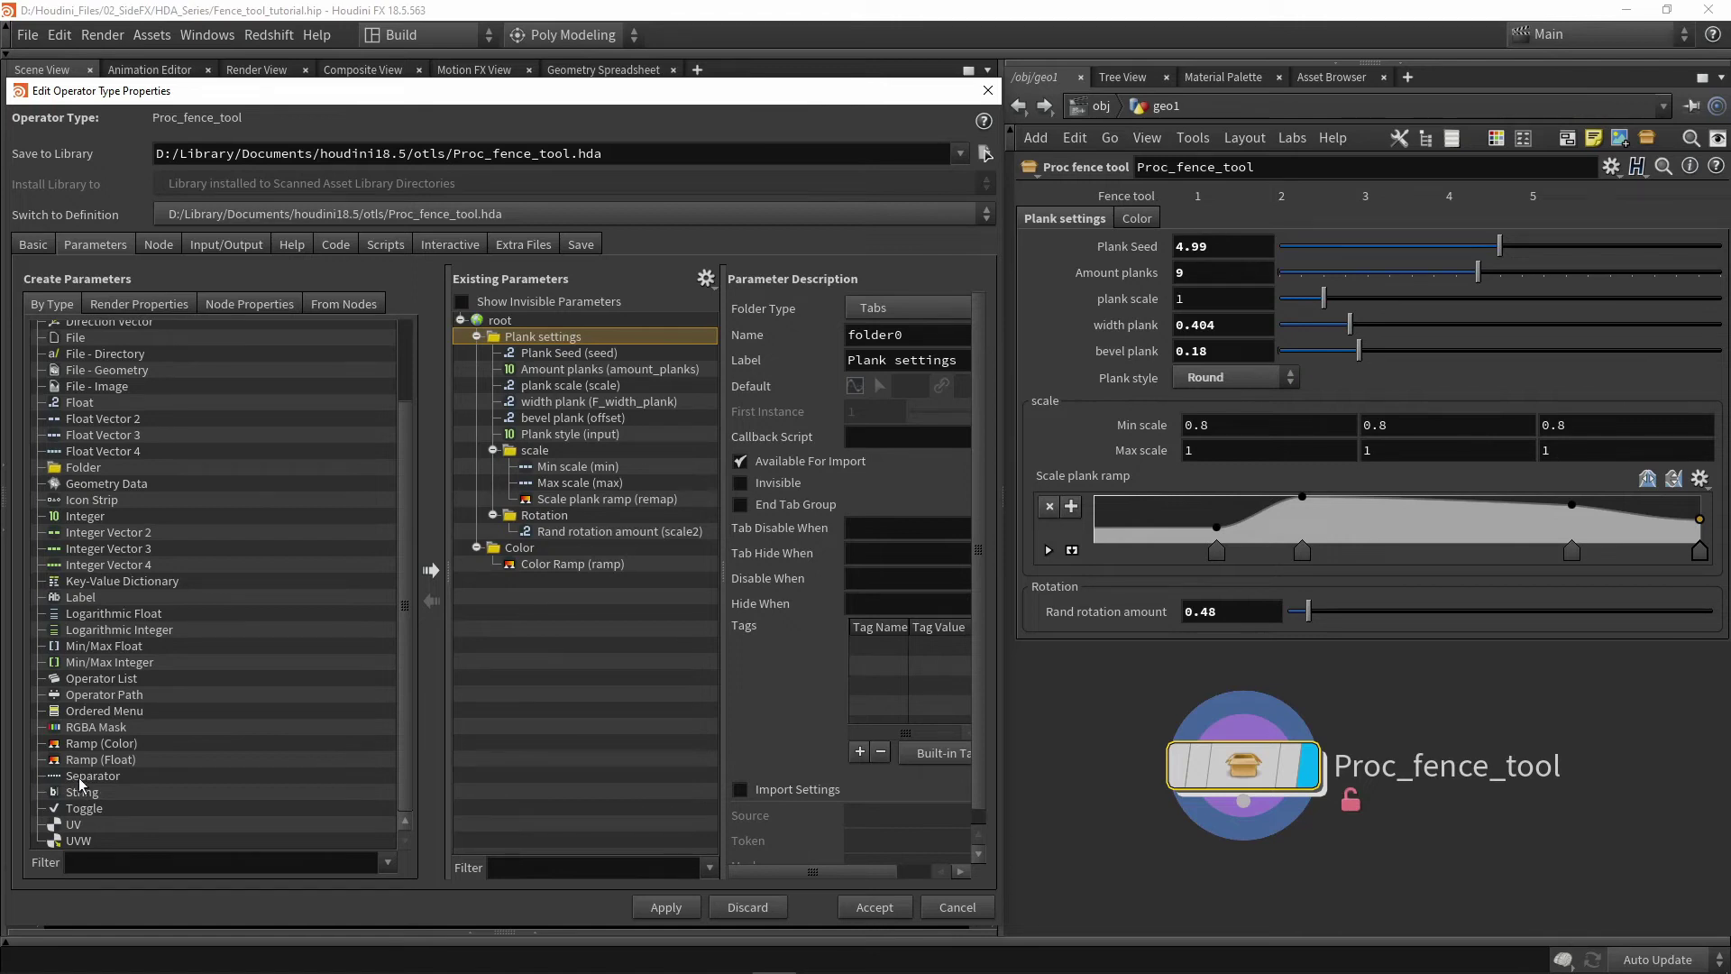
Add a Separator to the Plank settings folder and place it between Plank Seed and Amount planks.
drag(81, 777, 571, 377)
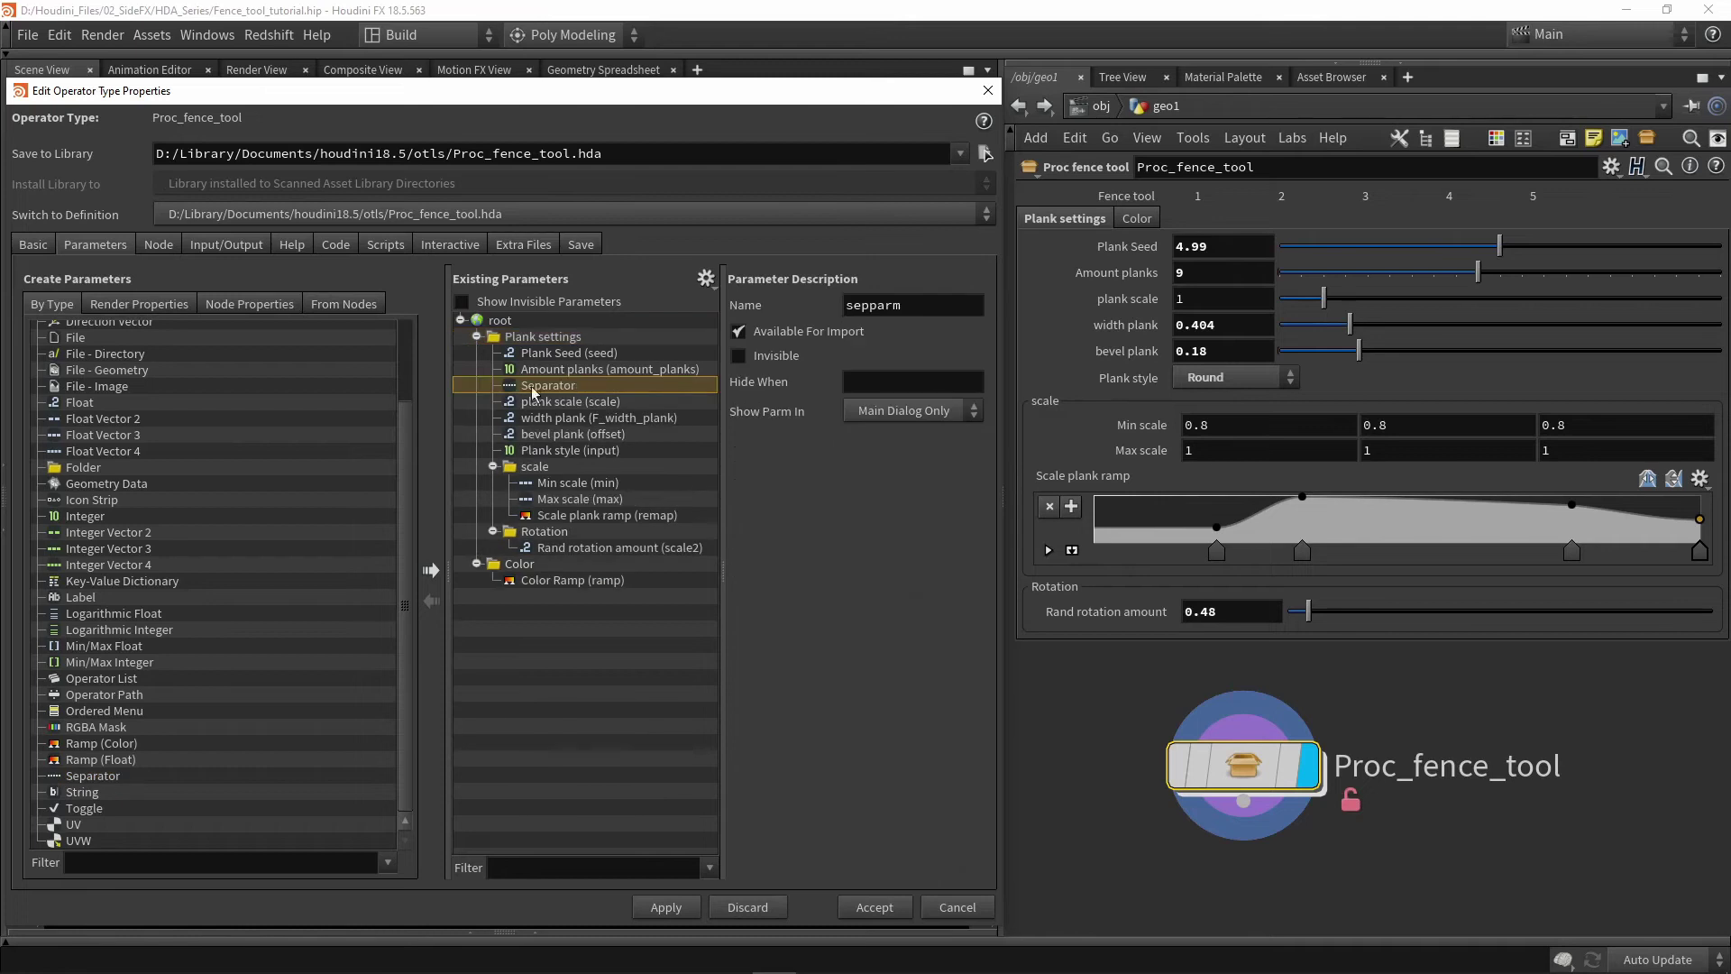
click(651, 909)
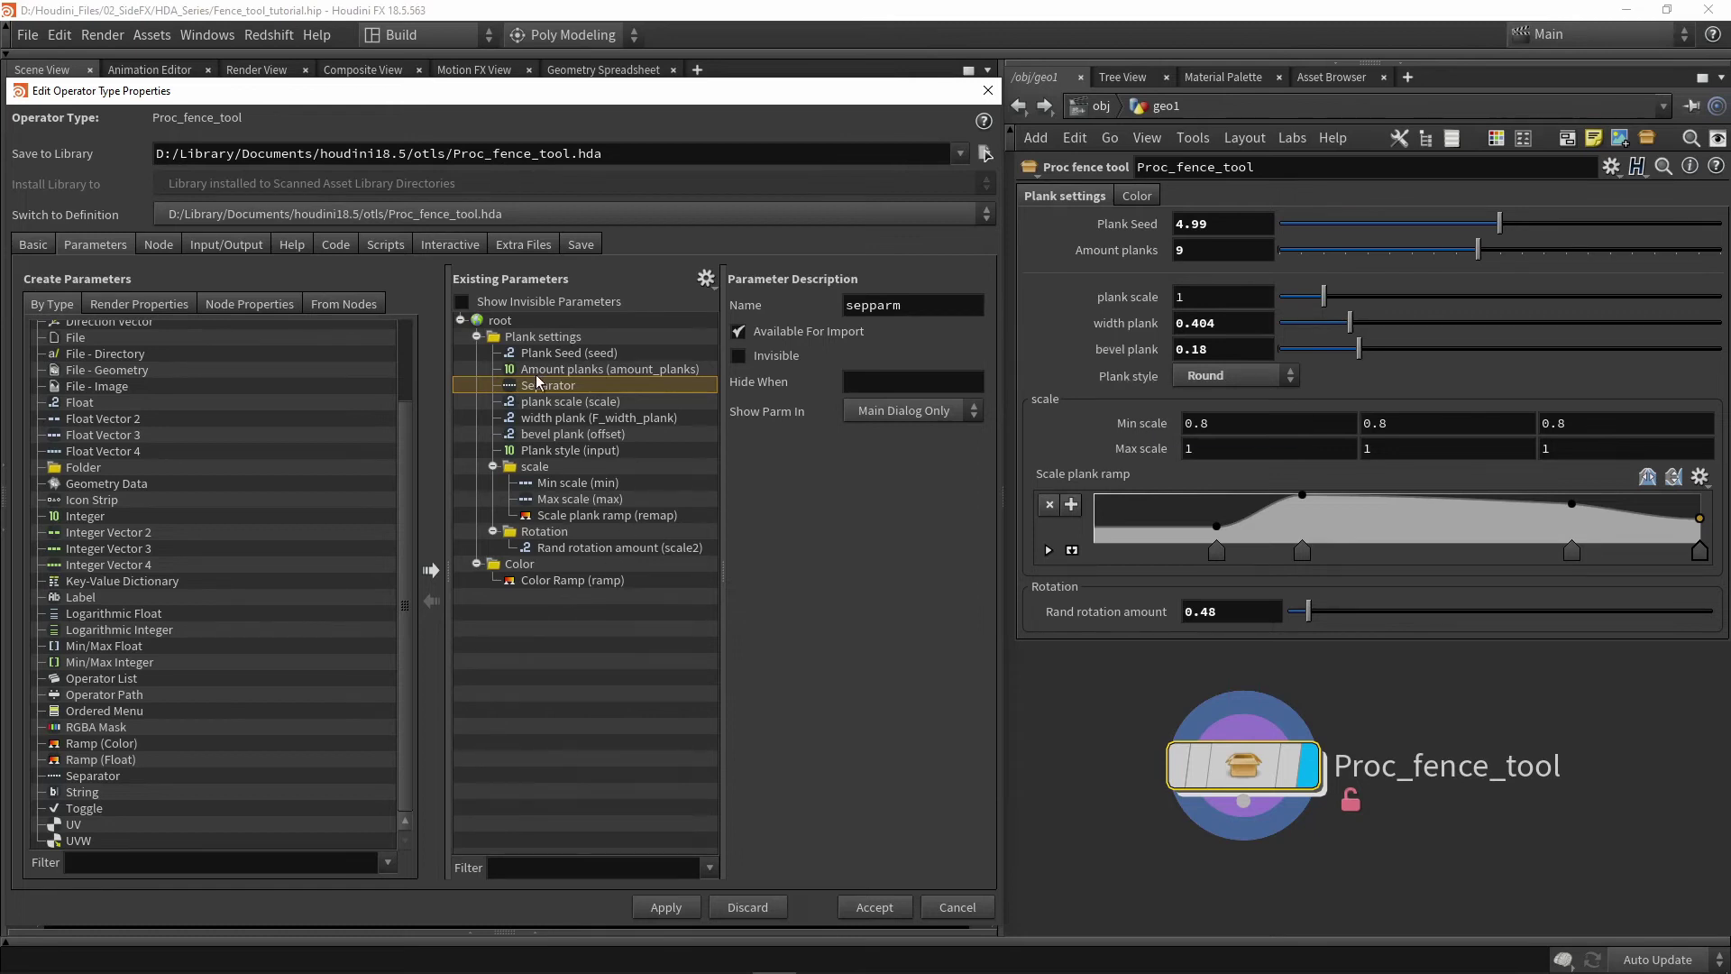
drag(543, 387, 555, 361)
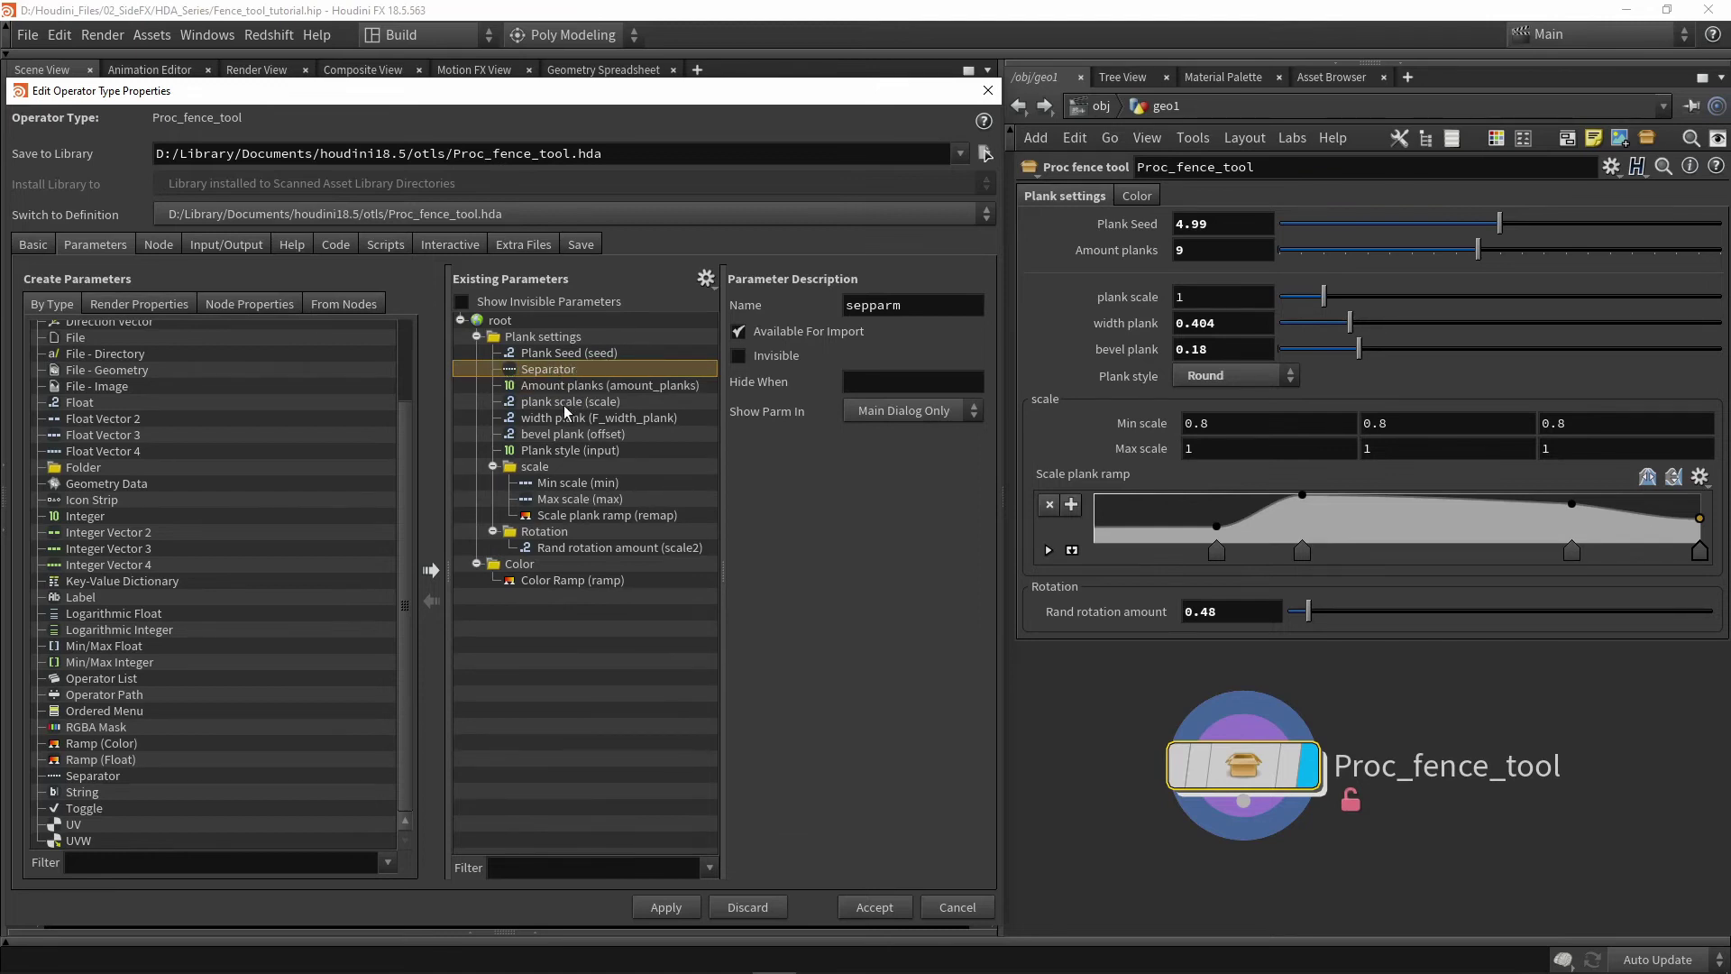
Move plank scale and width plank into the scale subfolder, and place Plank style directly below Amount planks.
drag(561, 398, 539, 470)
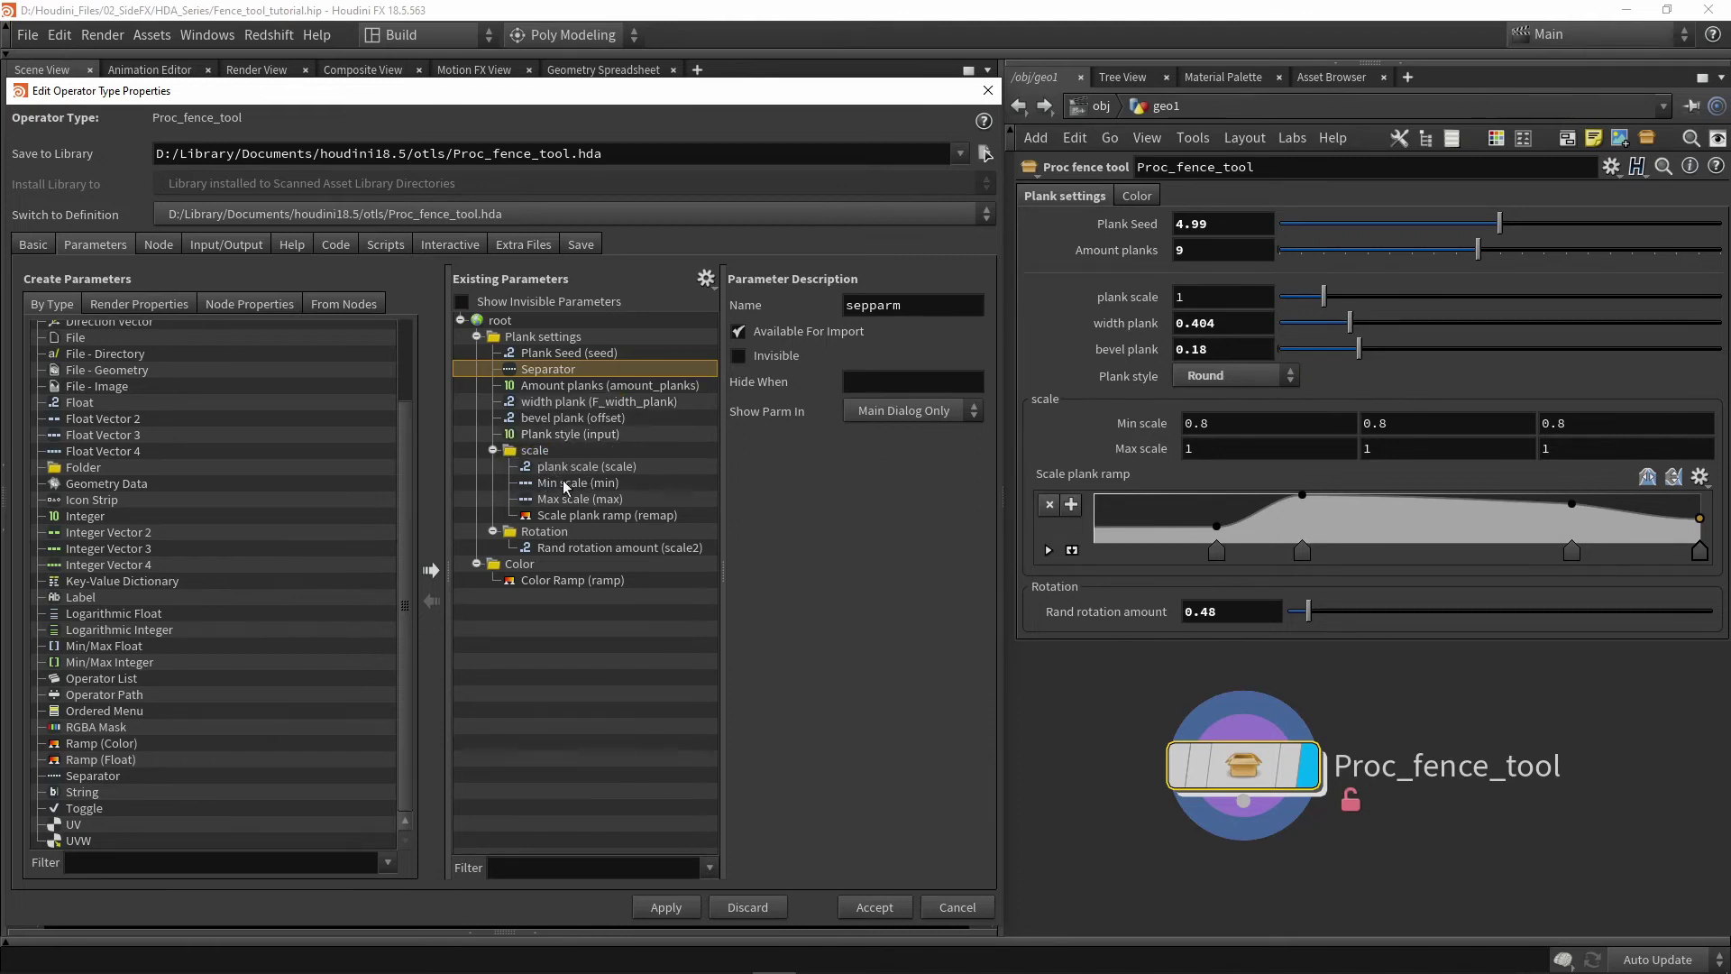
click(566, 402)
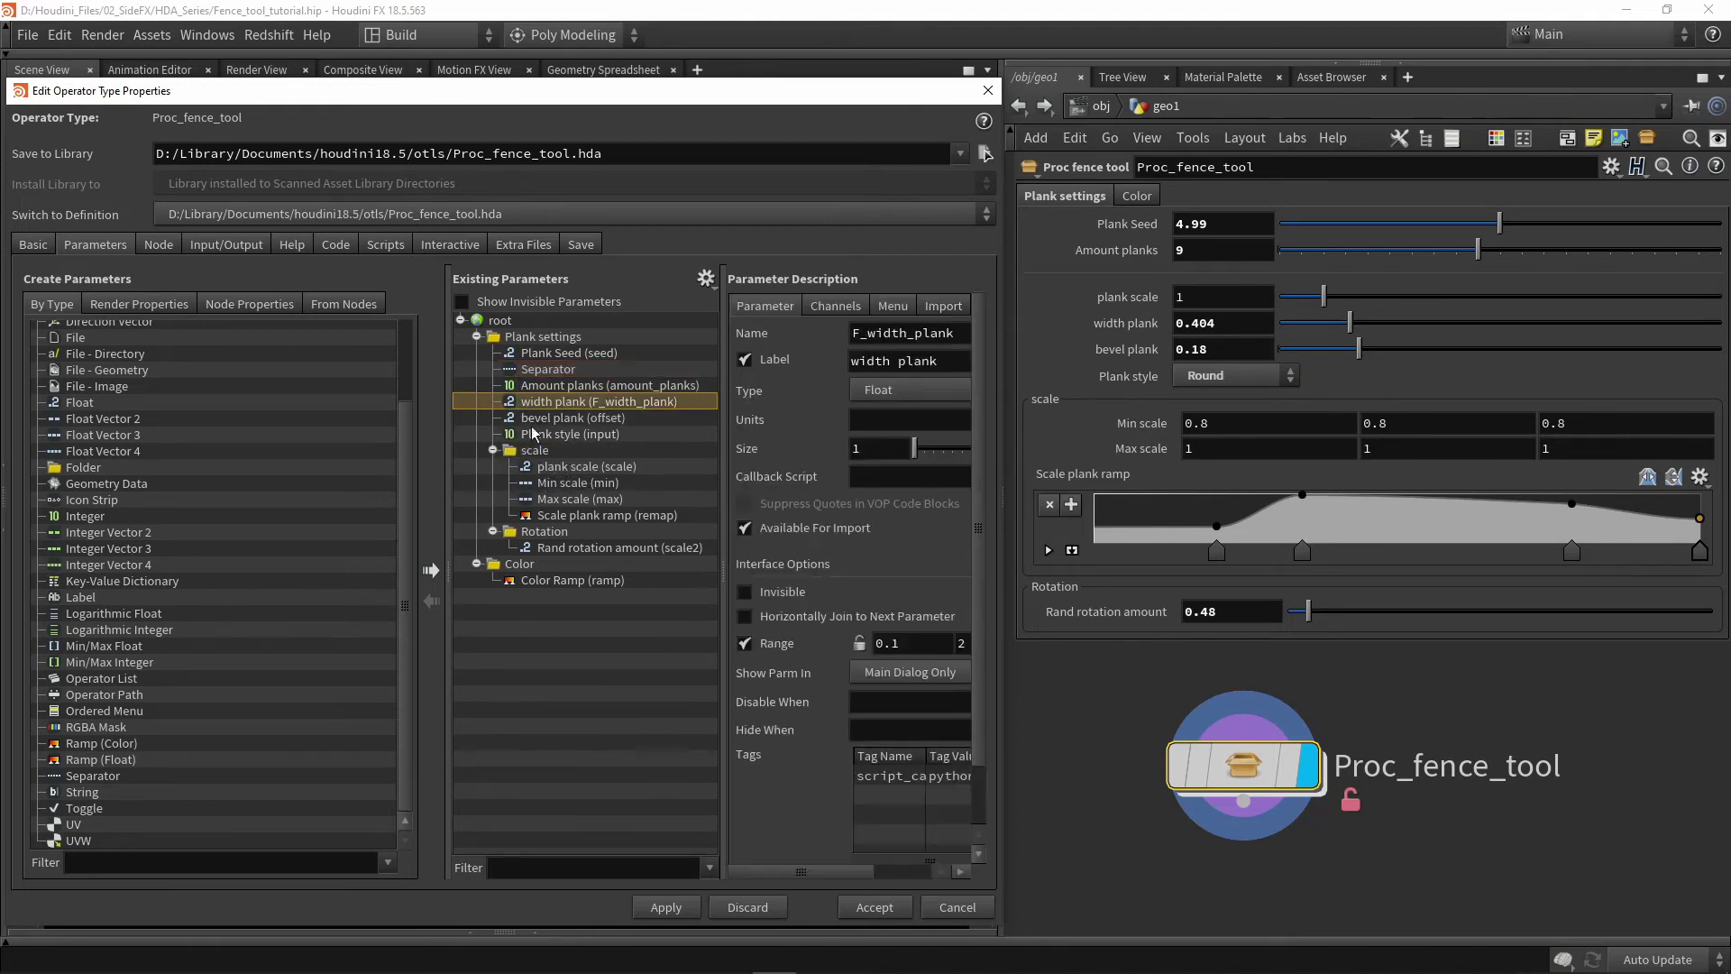
drag(547, 398, 556, 457)
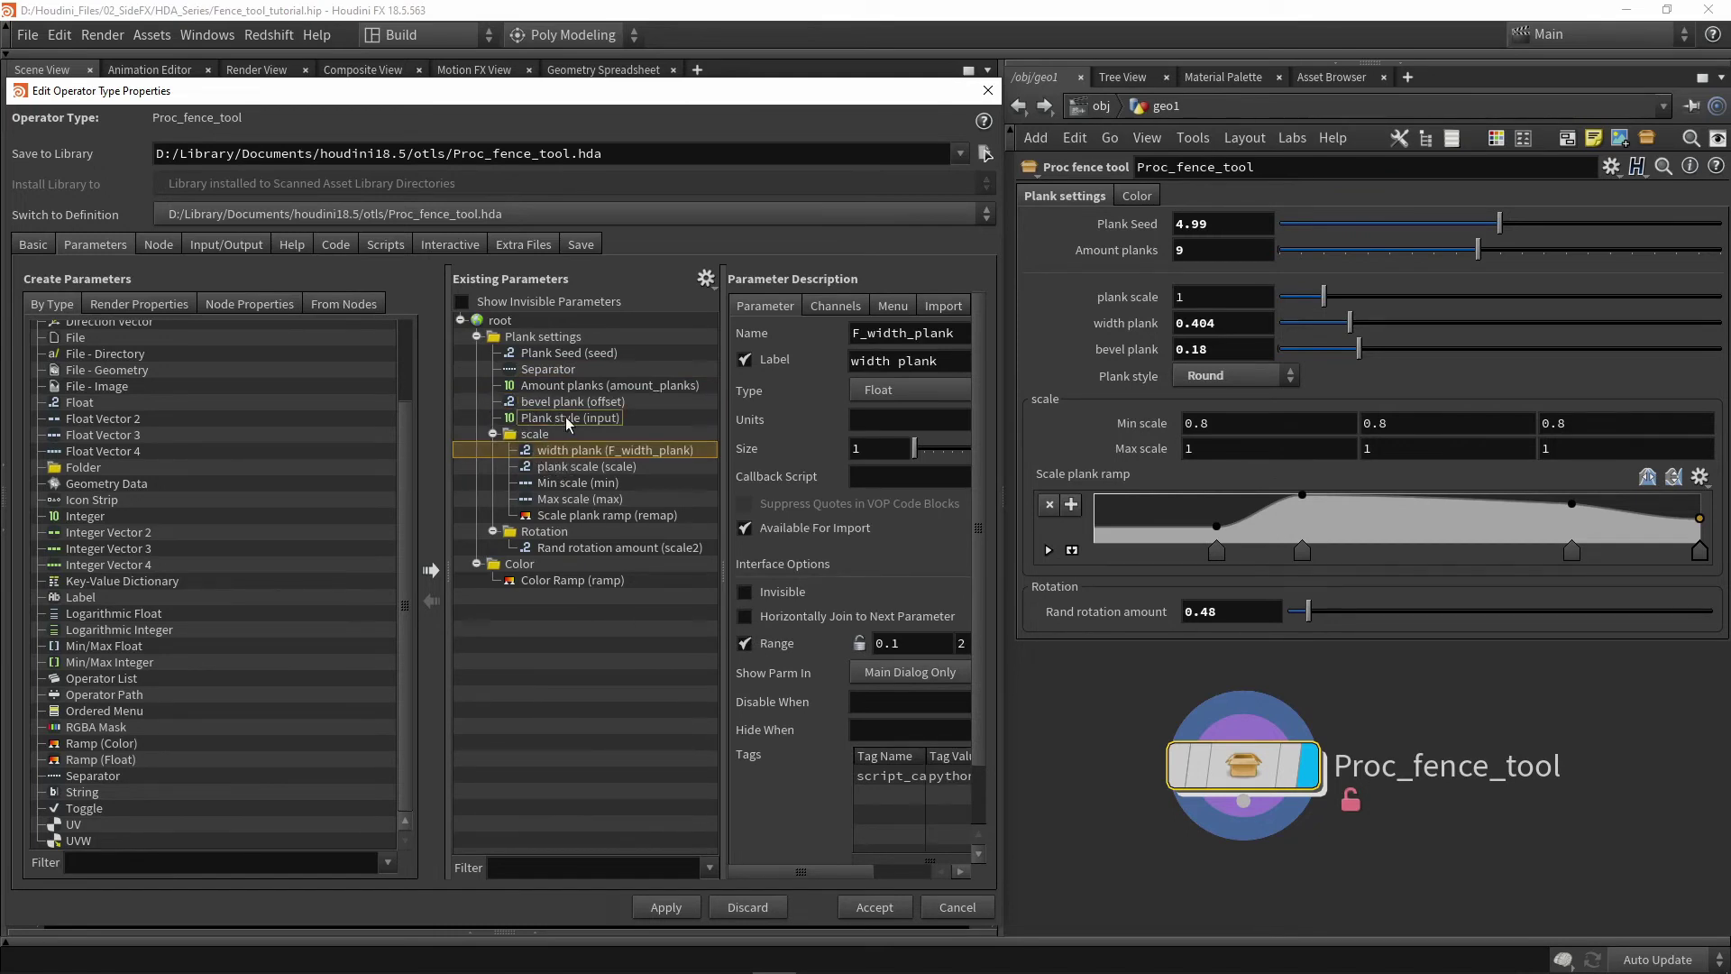
drag(566, 416, 562, 398)
Add Separators below Plank style and below plank scale in the scale subfolder, applying the changes.
drag(94, 777, 566, 413)
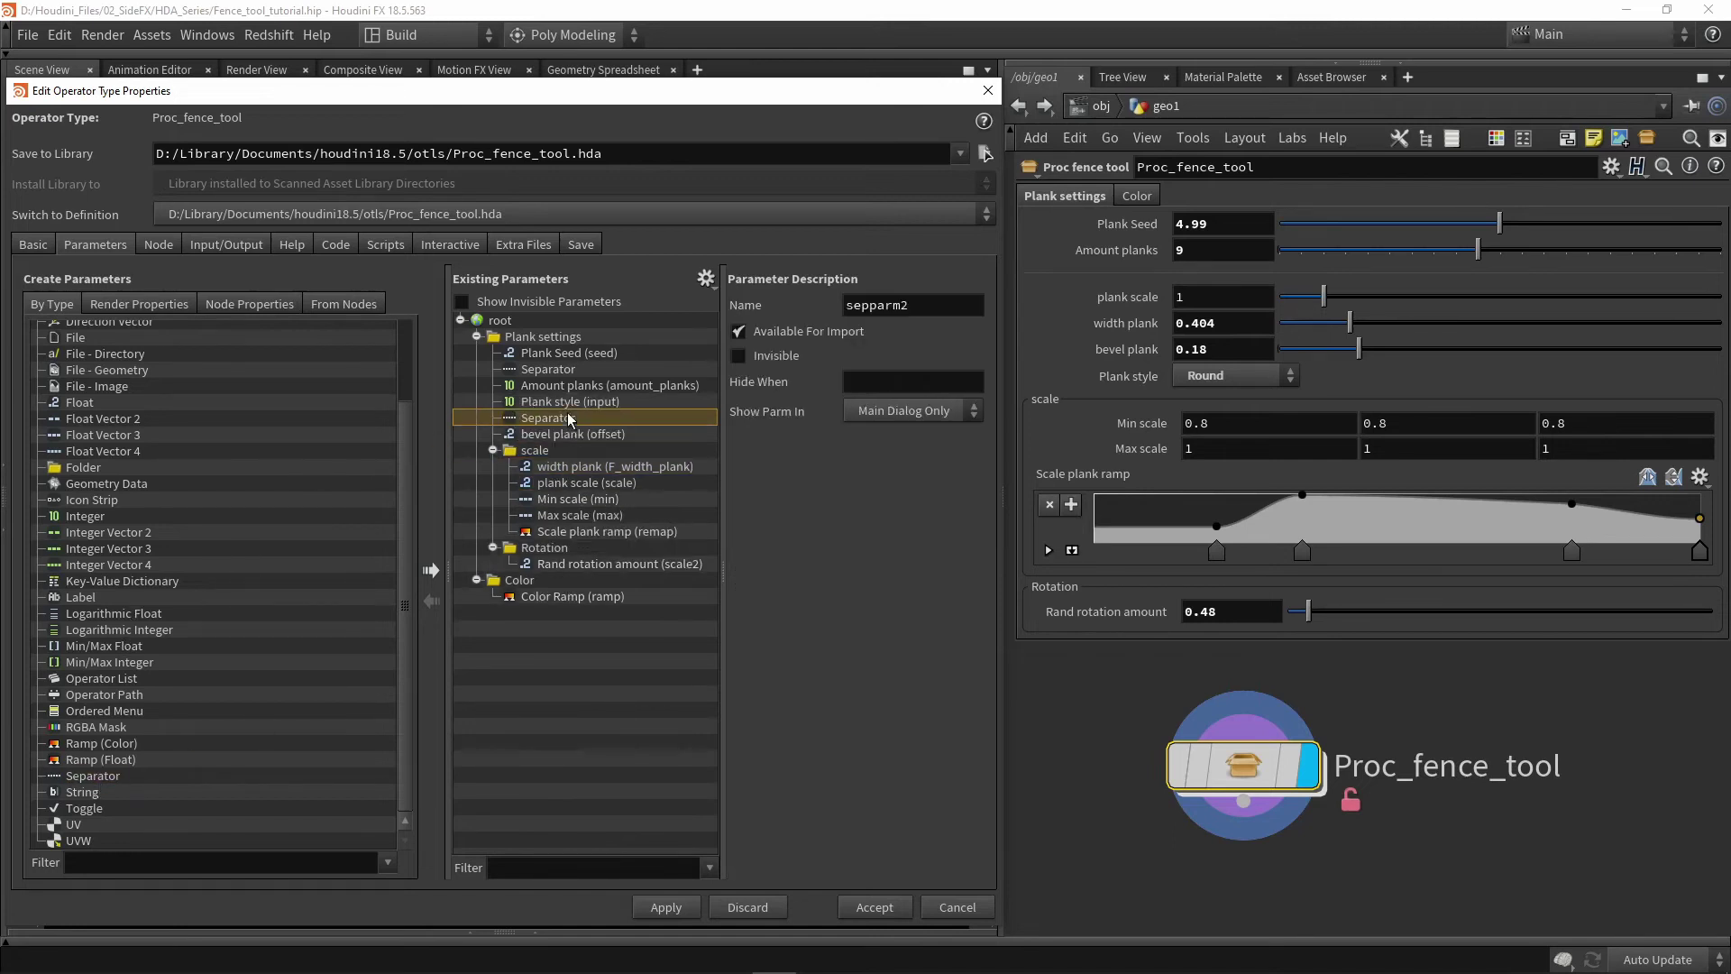
click(645, 905)
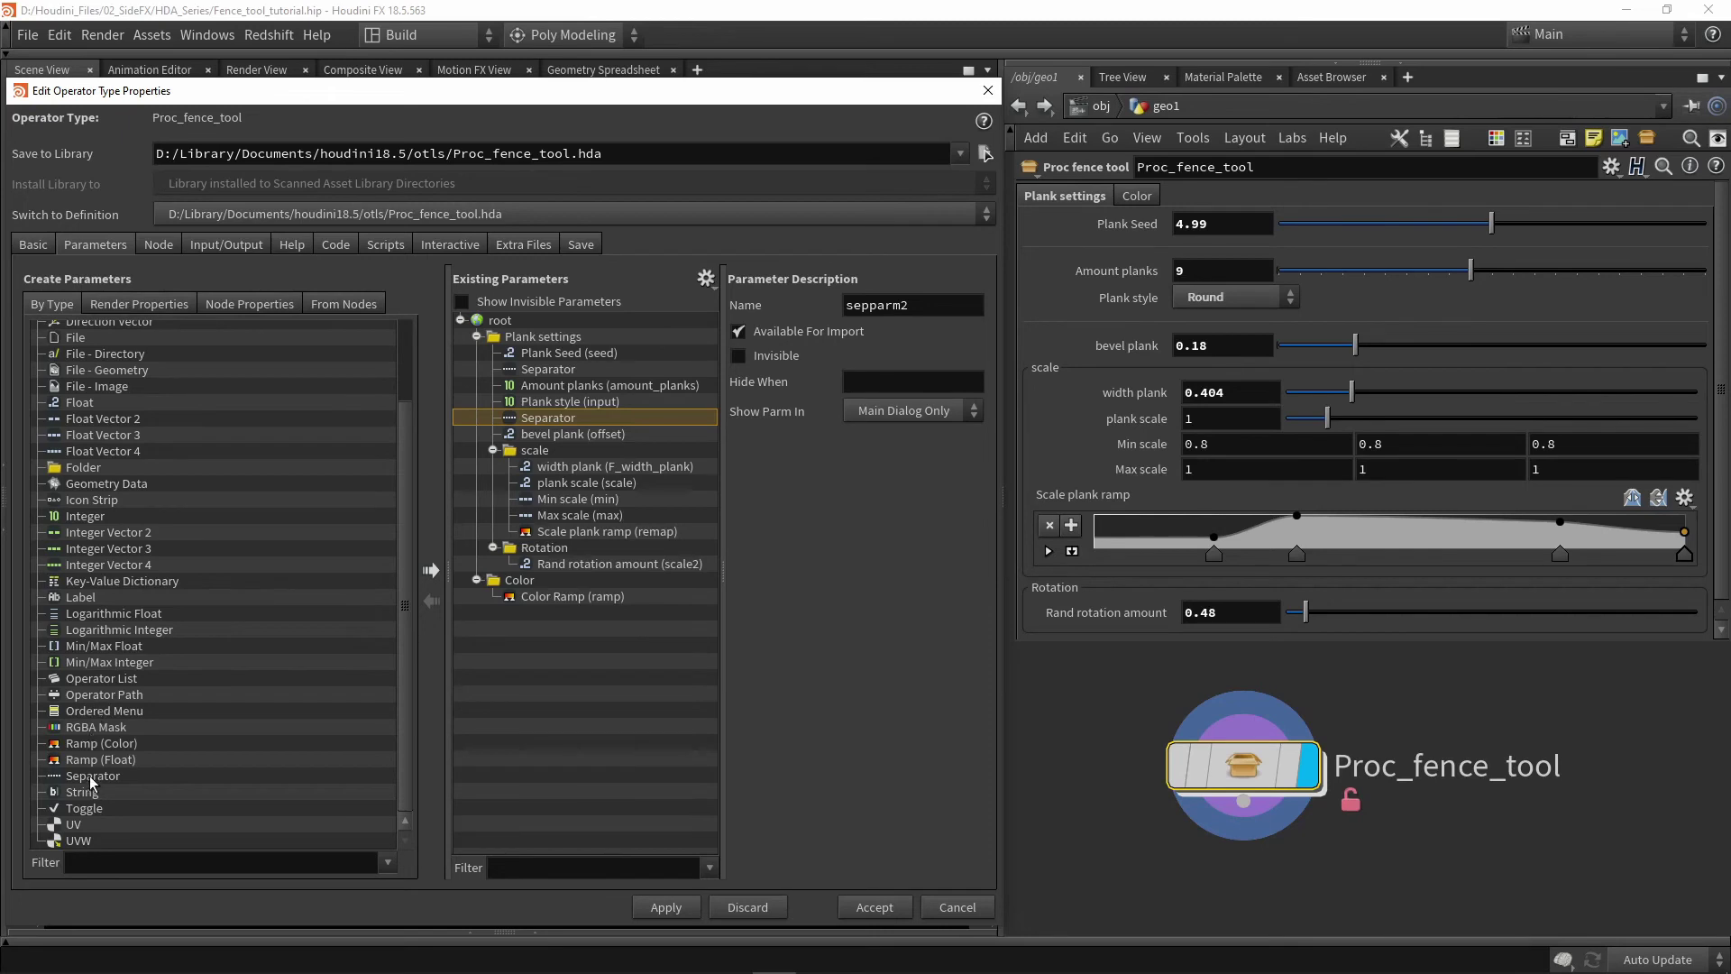
drag(89, 775, 577, 497)
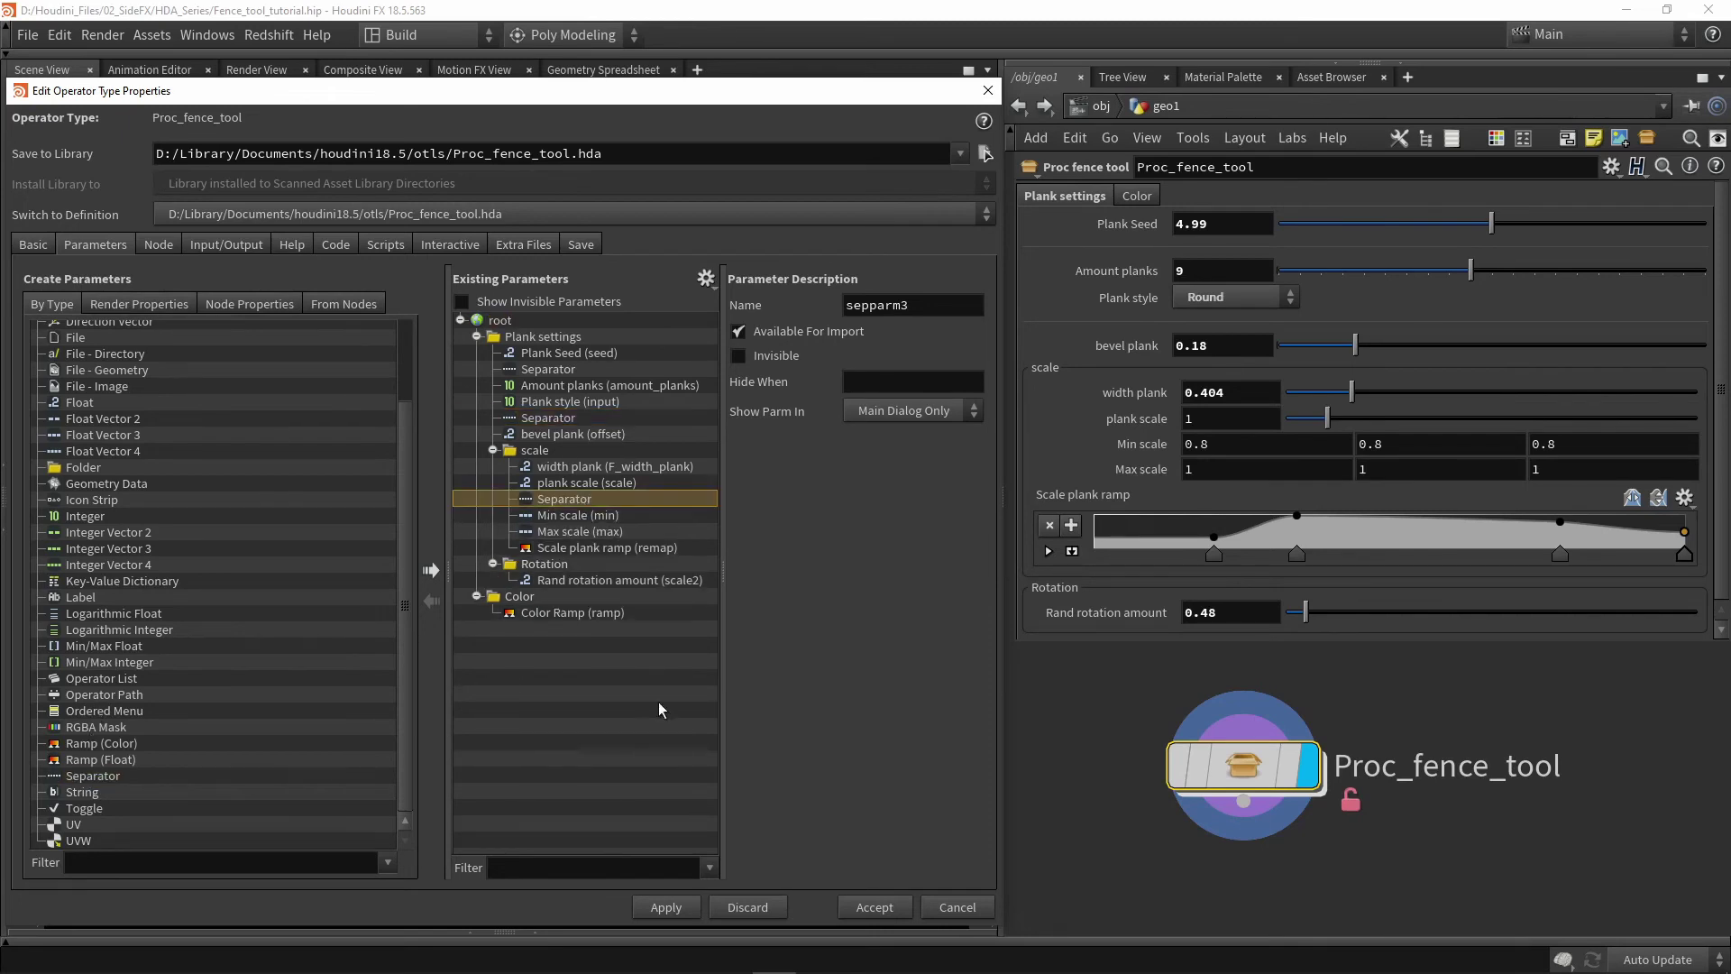
click(673, 907)
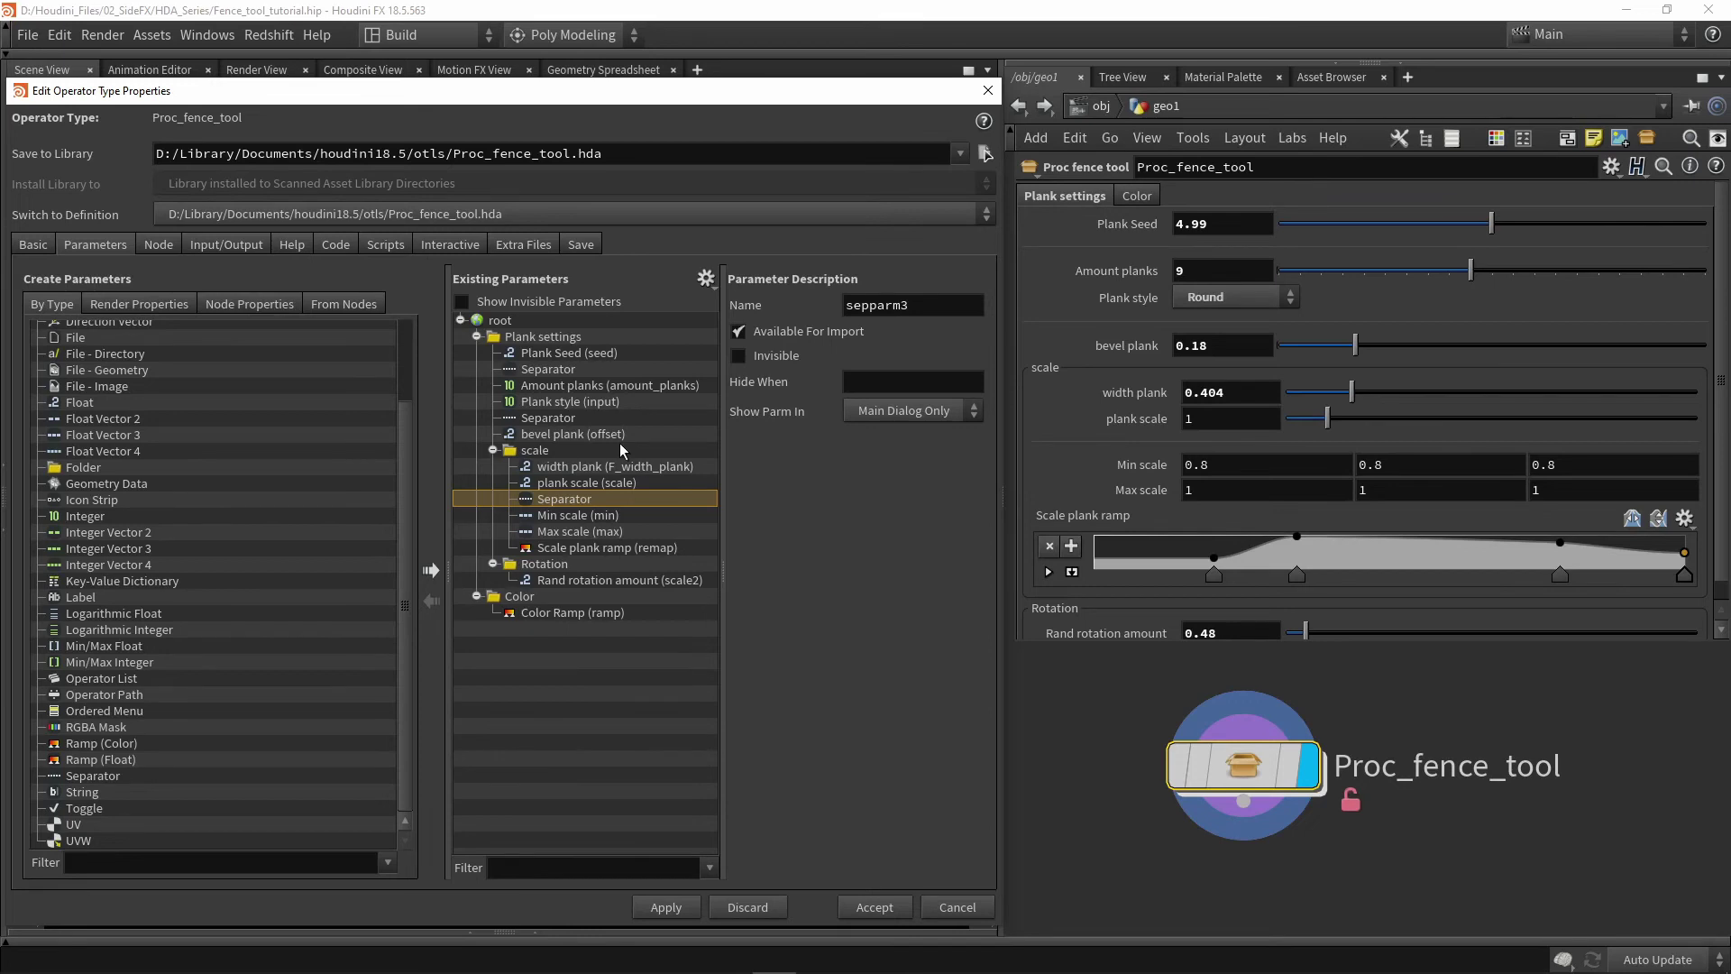
Enter the fence tool's network and add the pointjitter1 node's Scale parameter to the asset's parameters below Plank style.
click(555, 387)
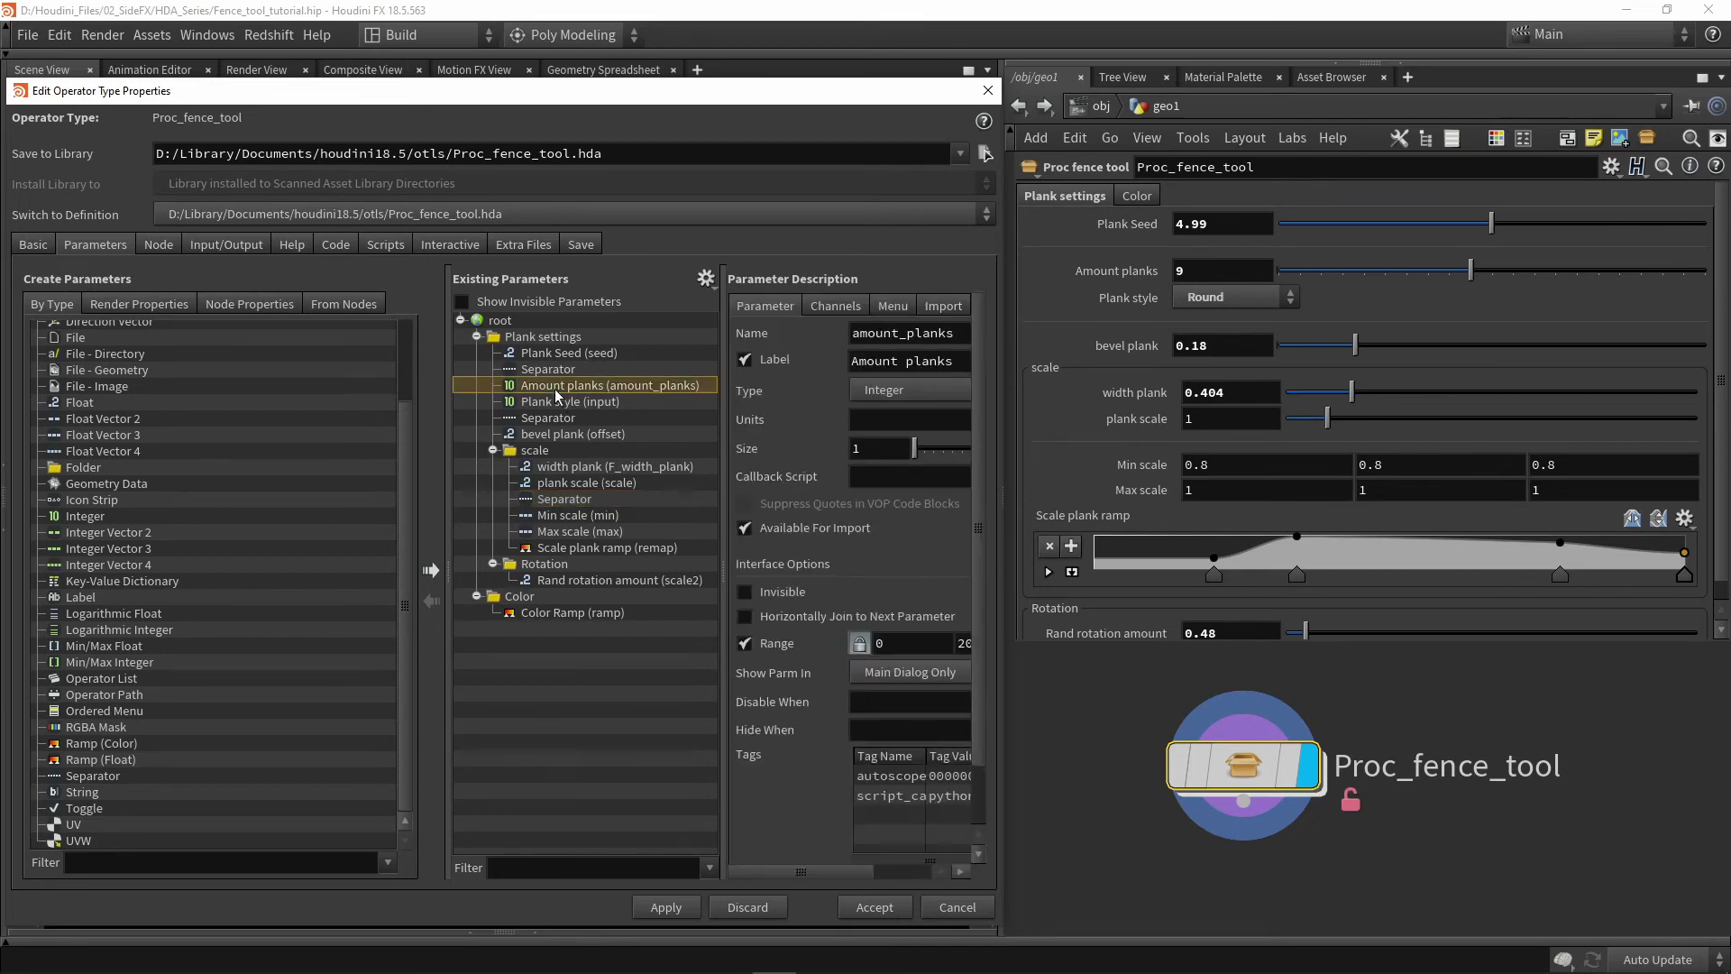
scroll(807, 807, down, 1)
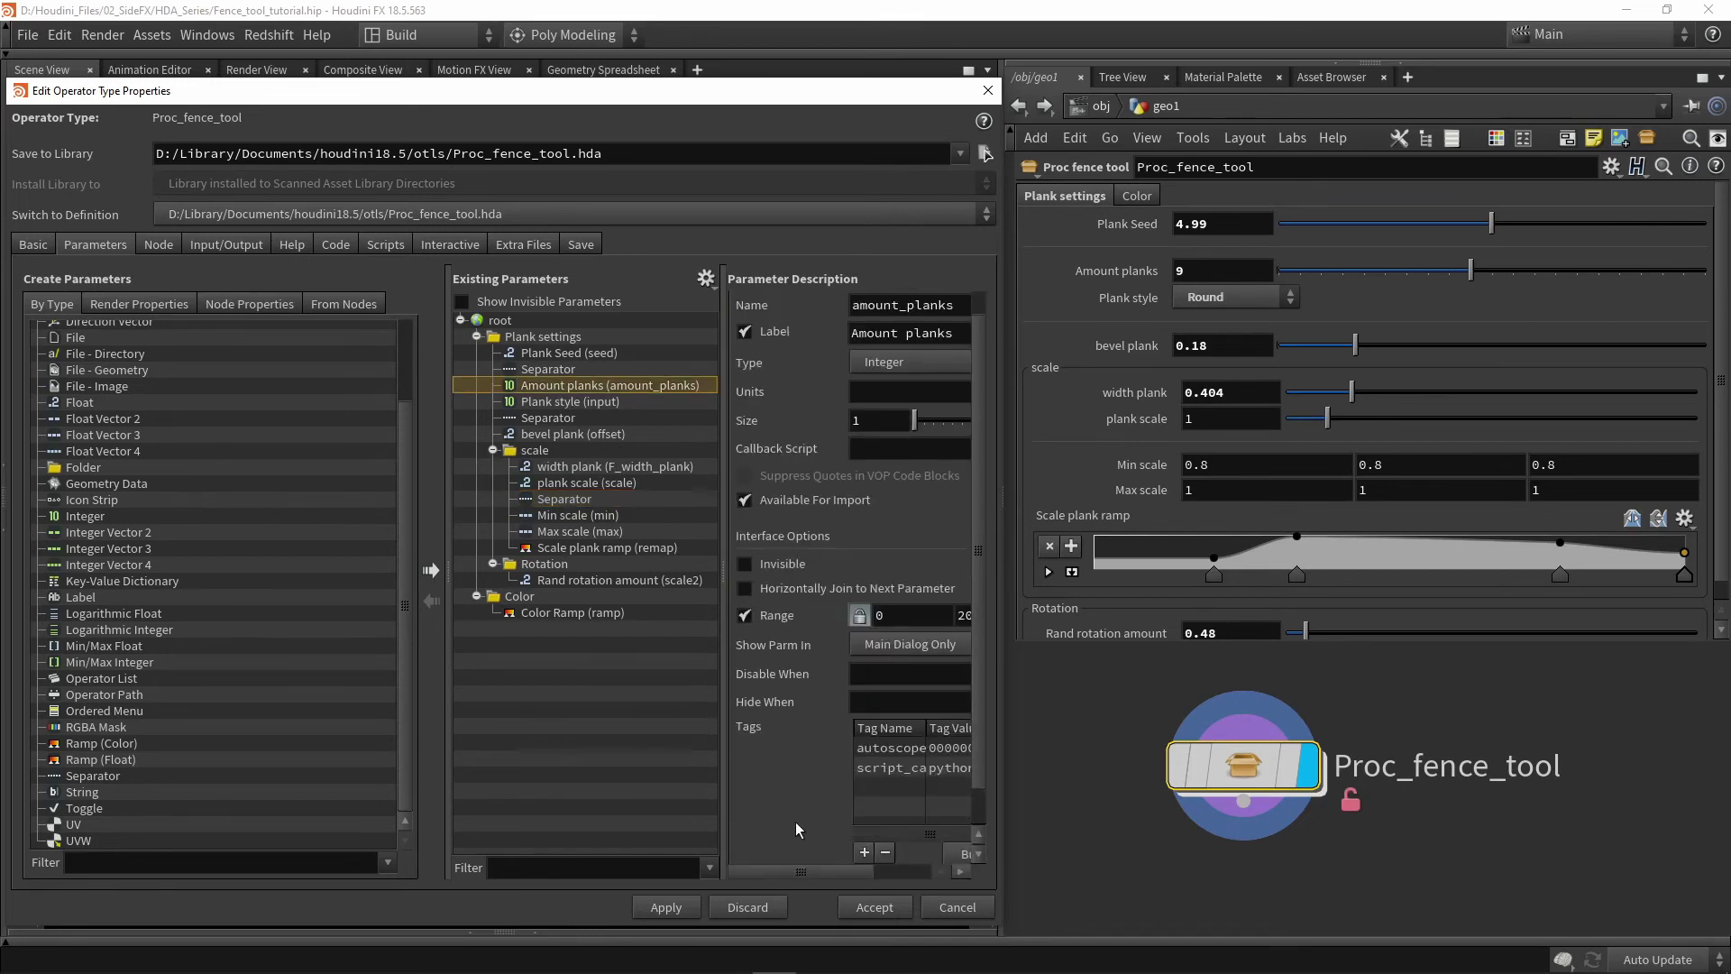
drag(1002, 694, 1081, 695)
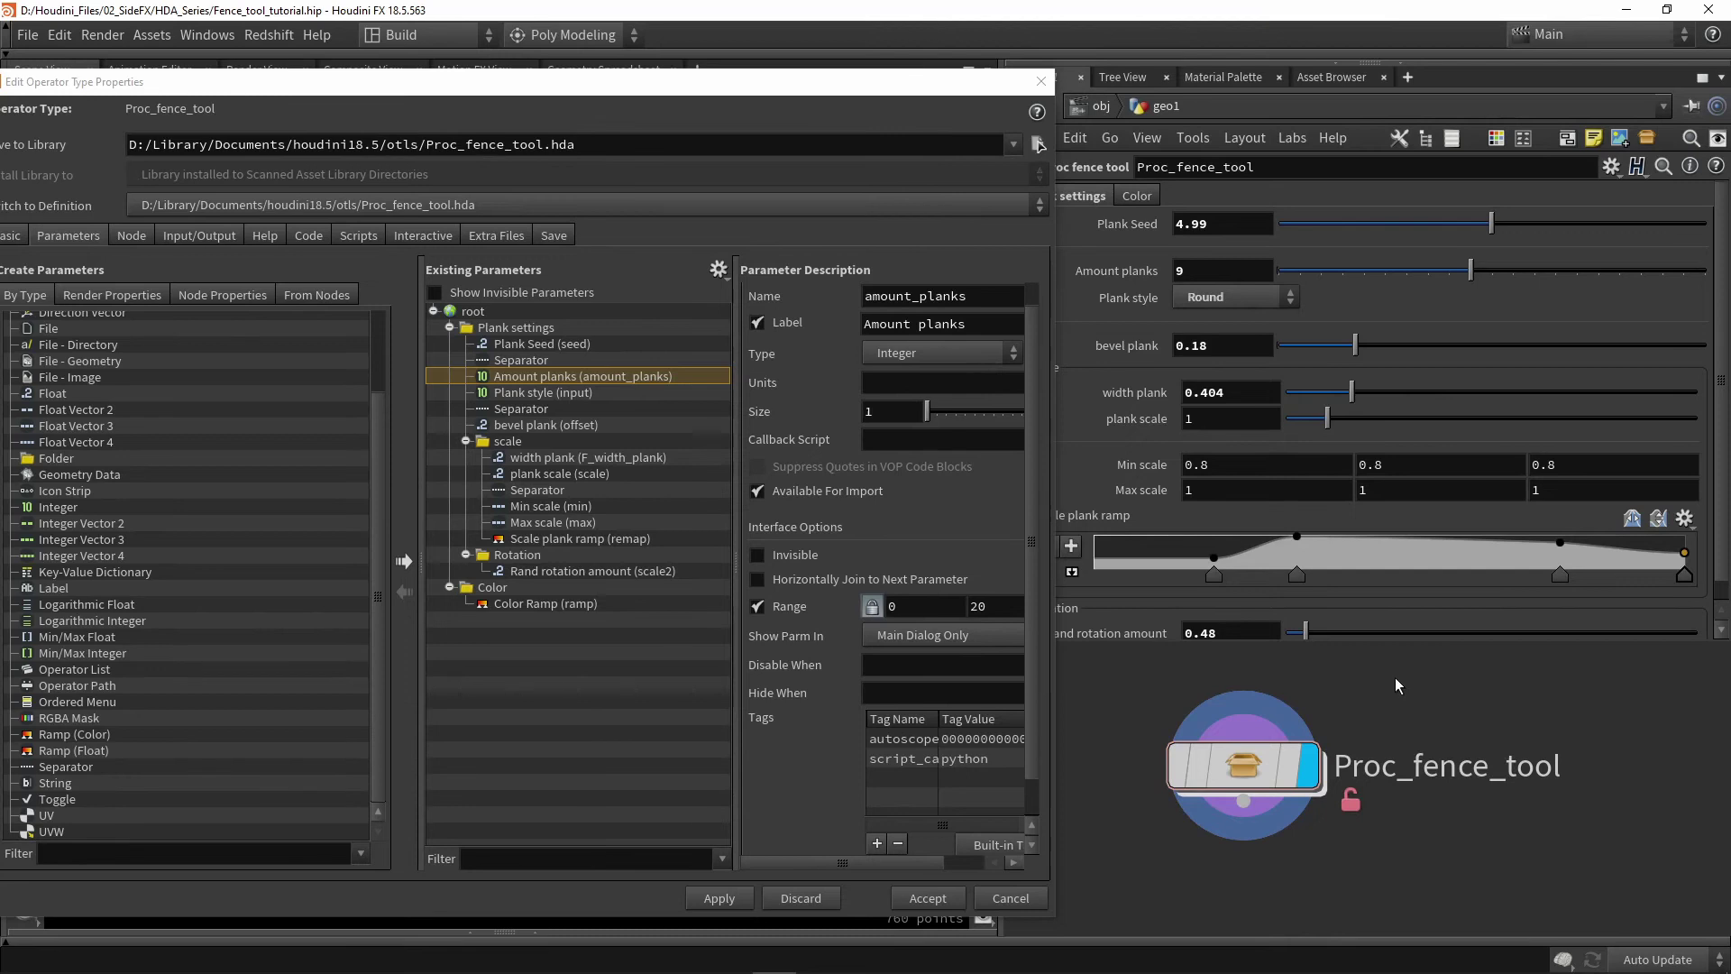
double_click(1239, 766)
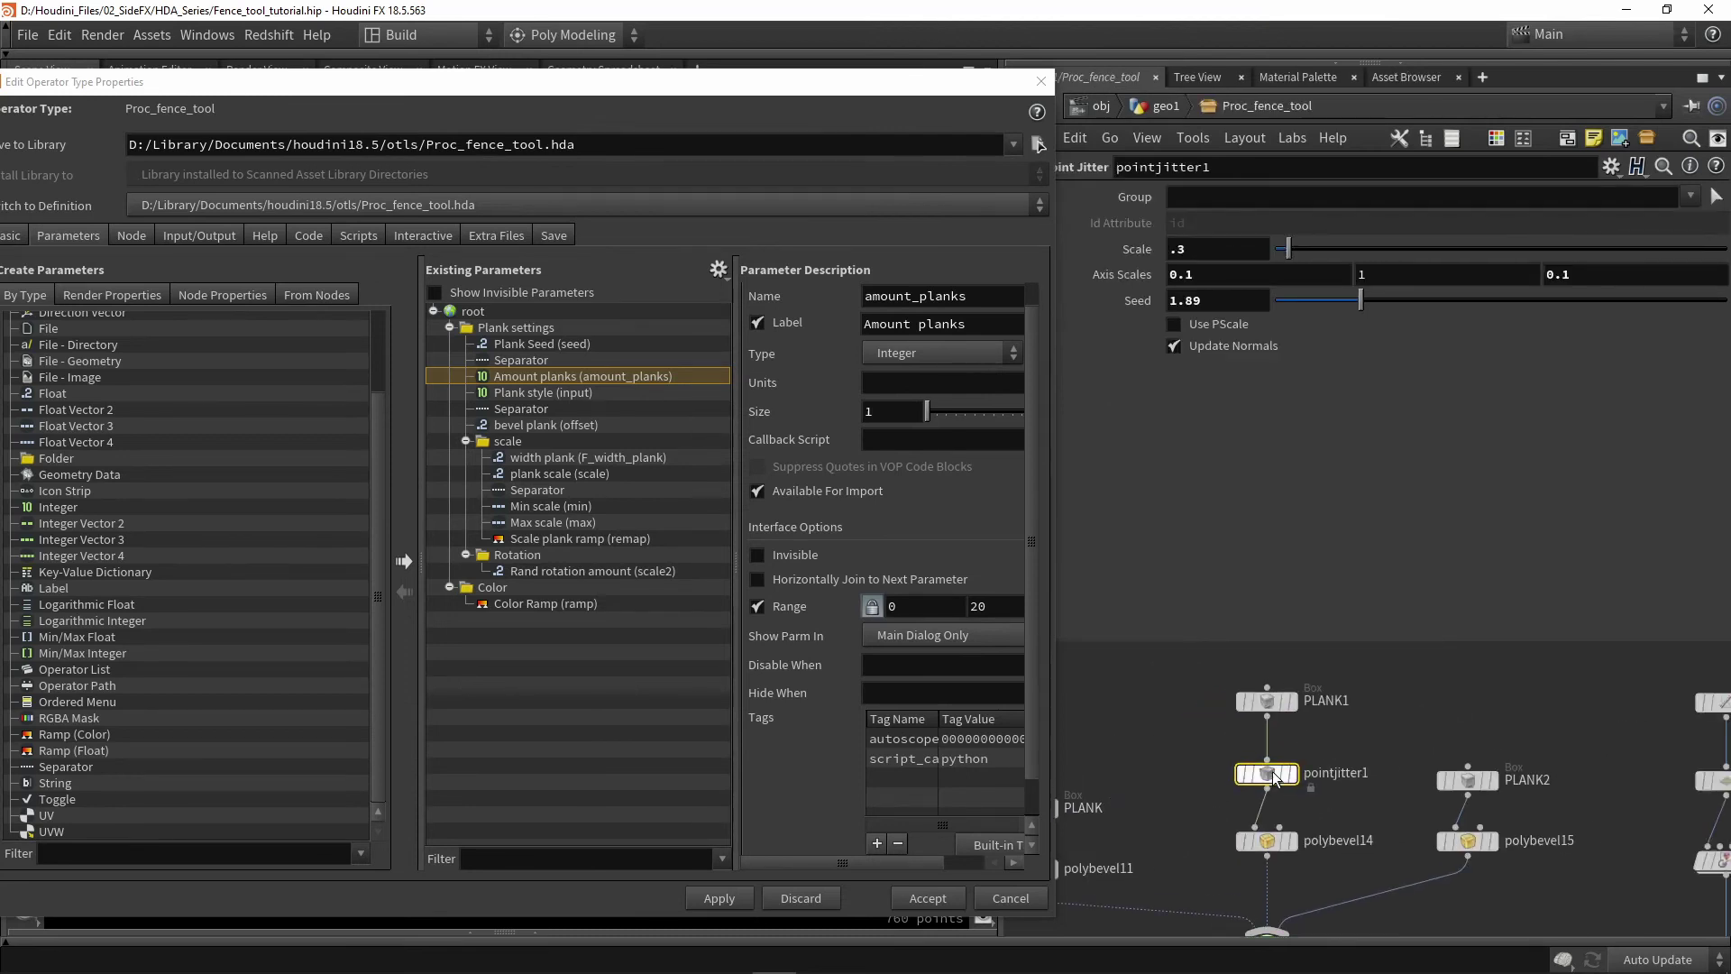
drag(1263, 773, 1262, 770)
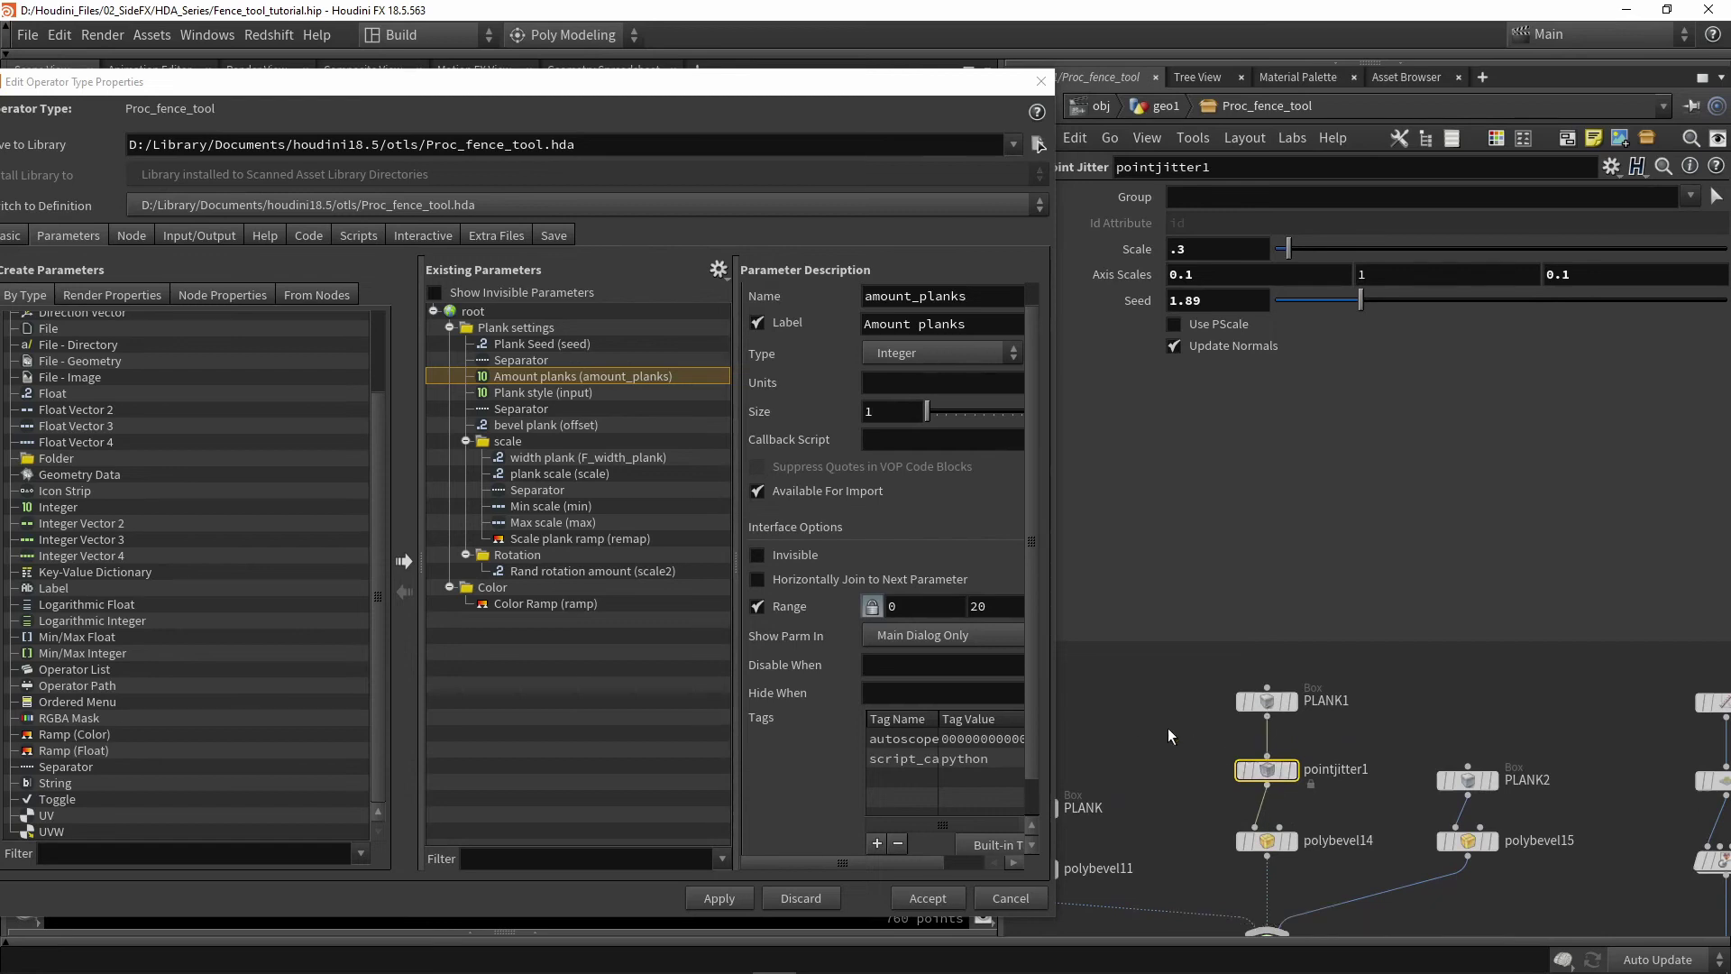
click(1267, 784)
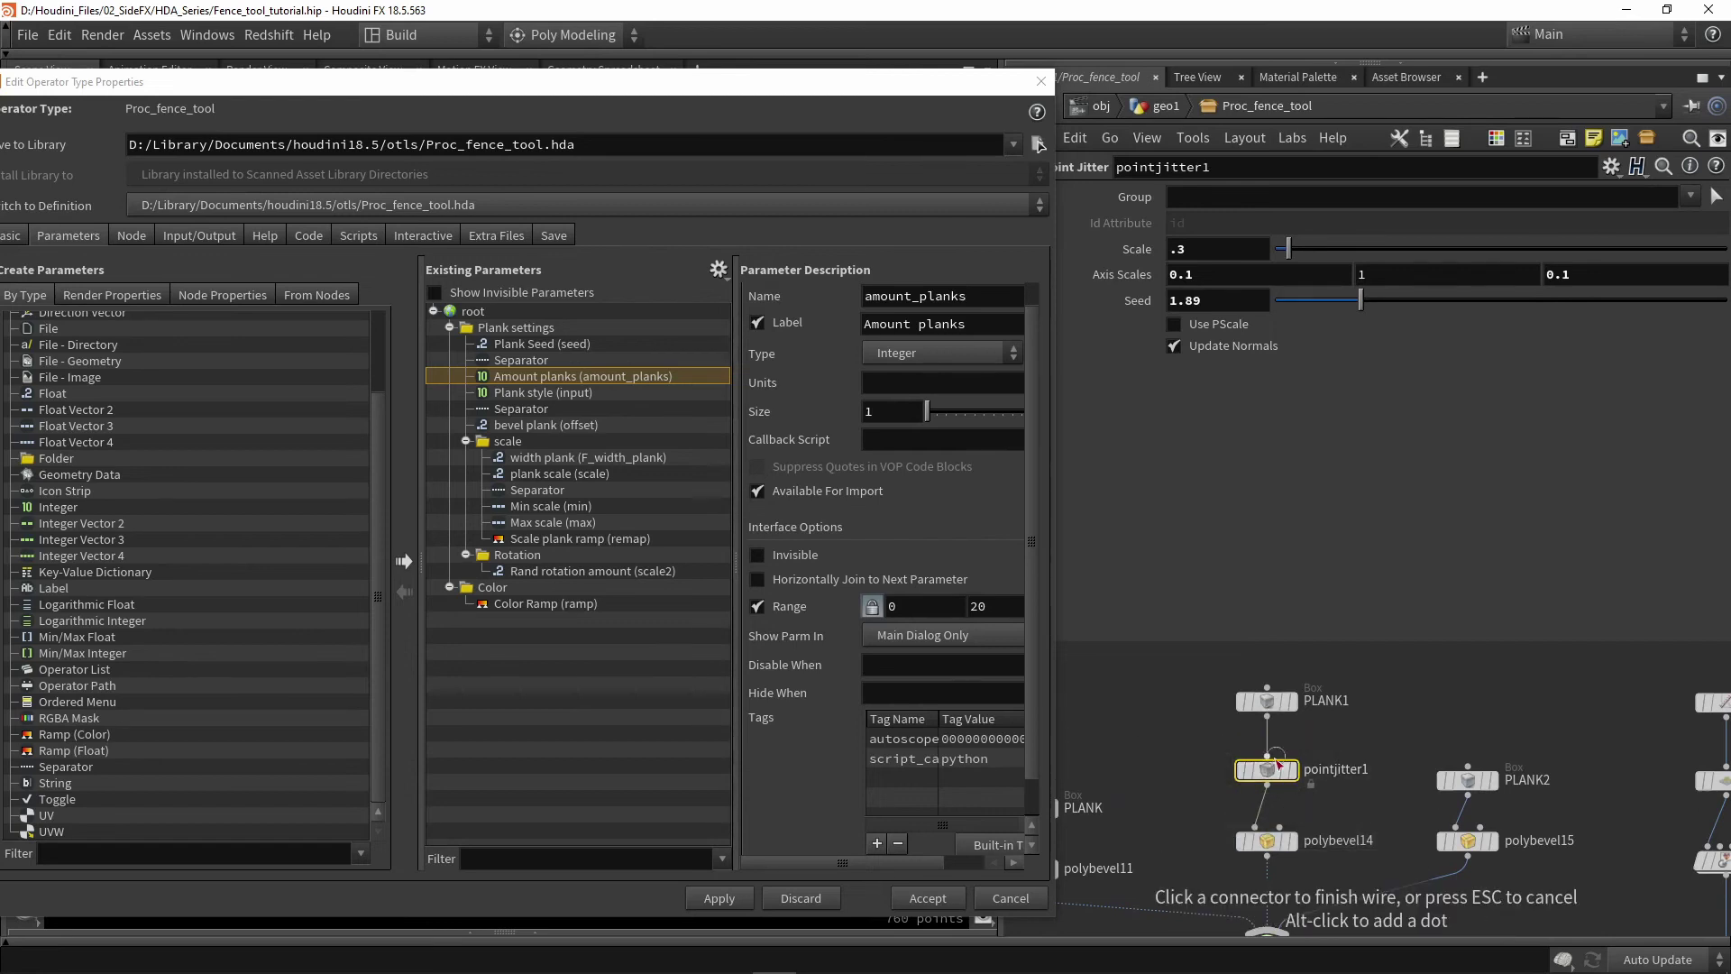
key(Escape)
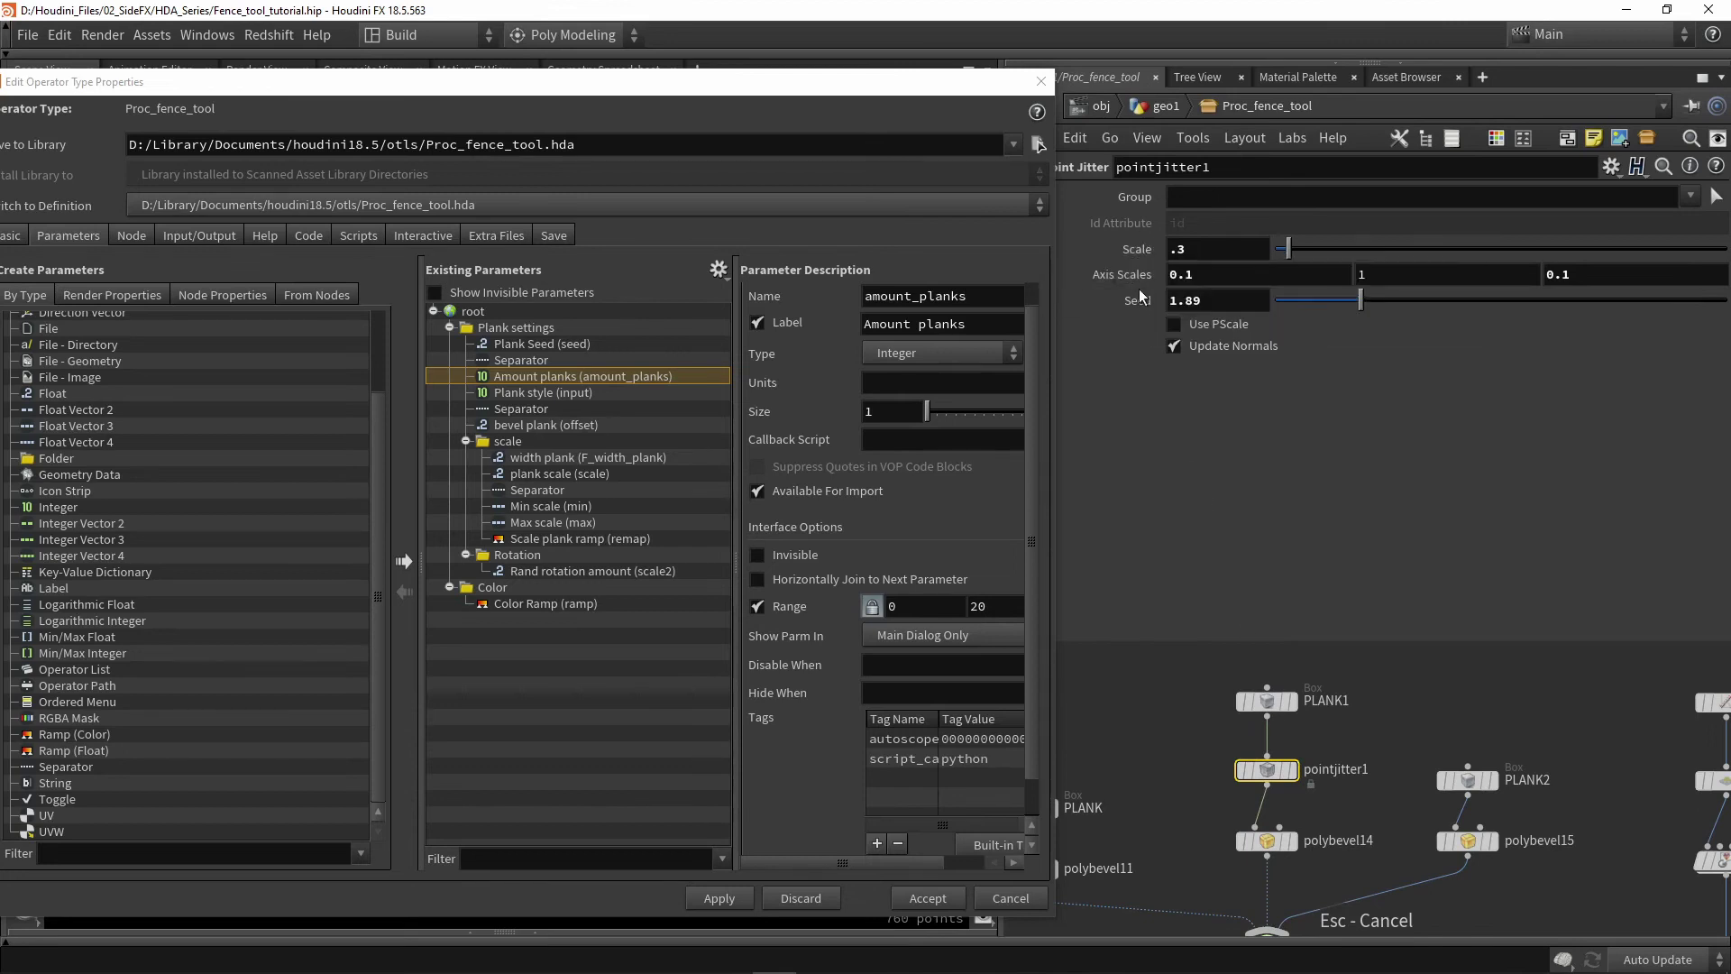
drag(1148, 254, 560, 407)
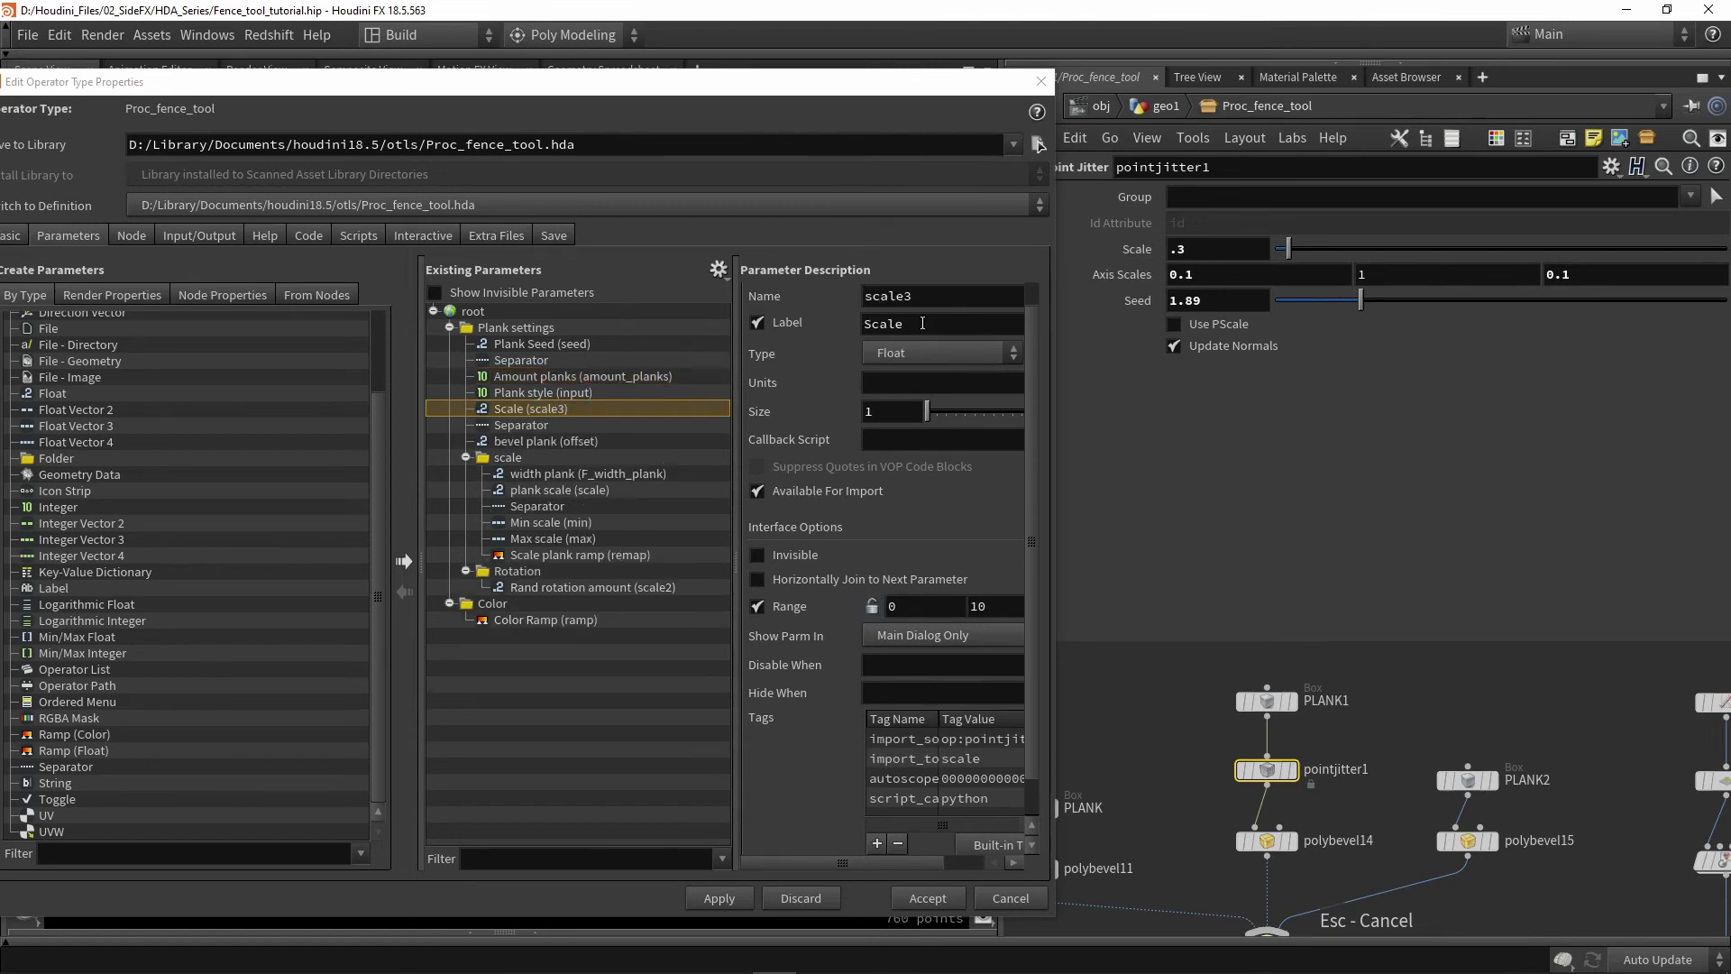
Label the new Scale parameter deform amount and apply the change.
double_click(879, 324)
text(defo)
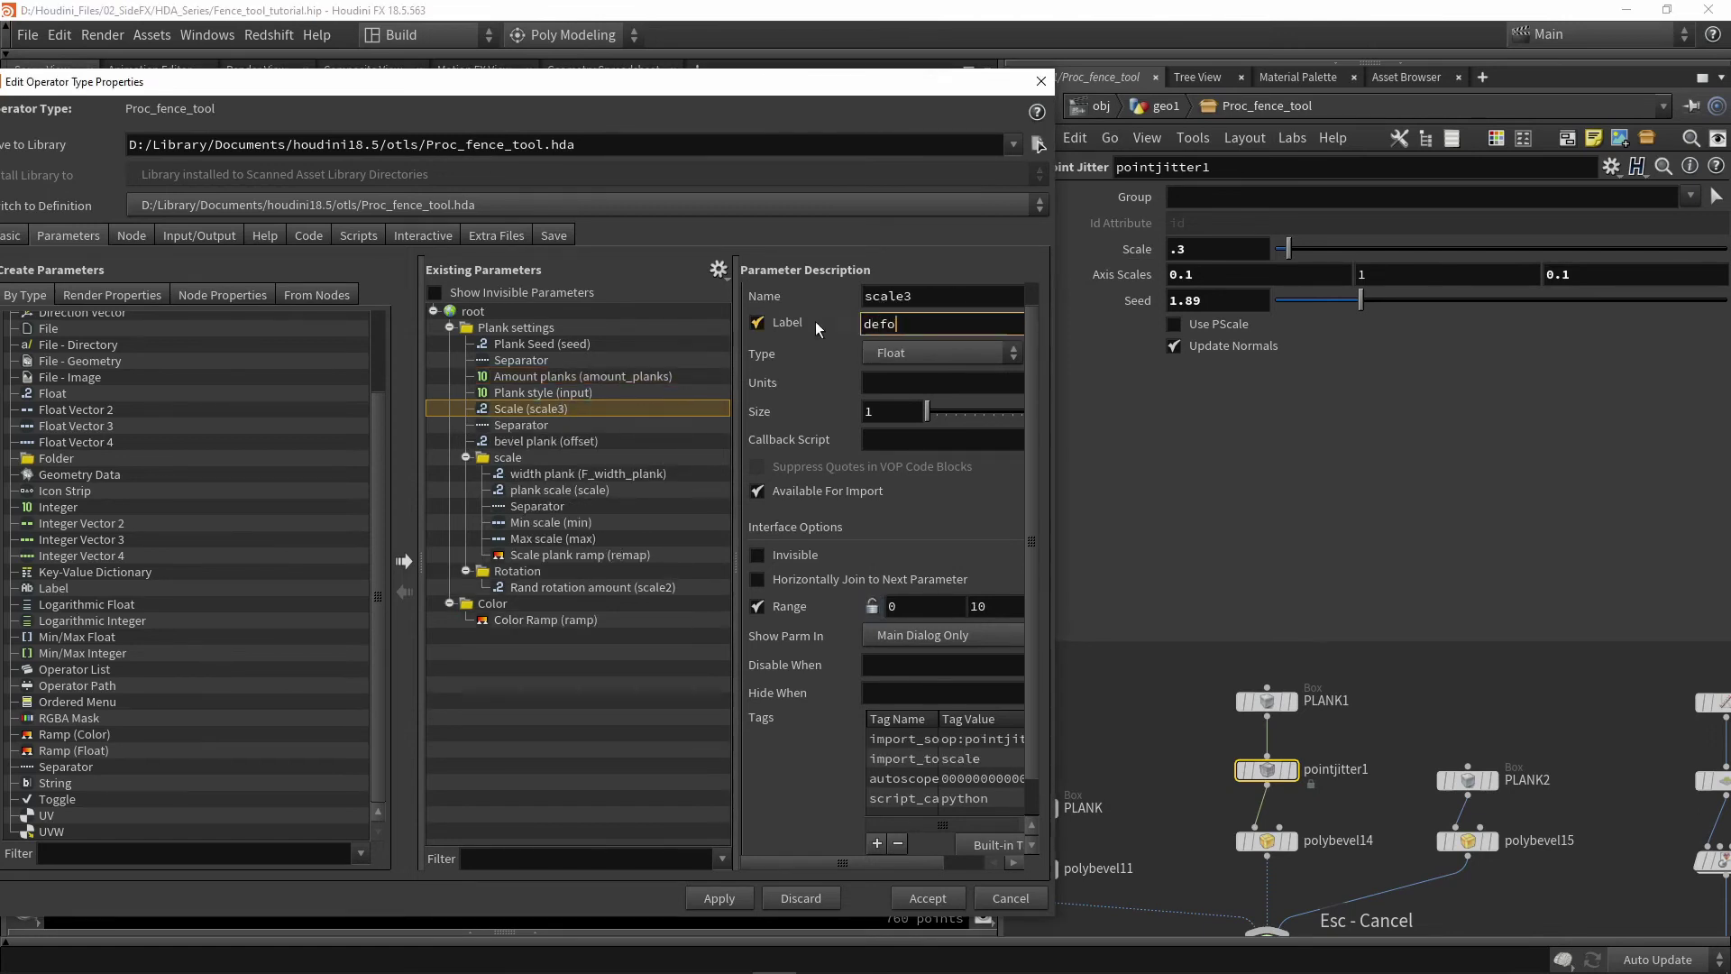
text(rm amount)
key(Return)
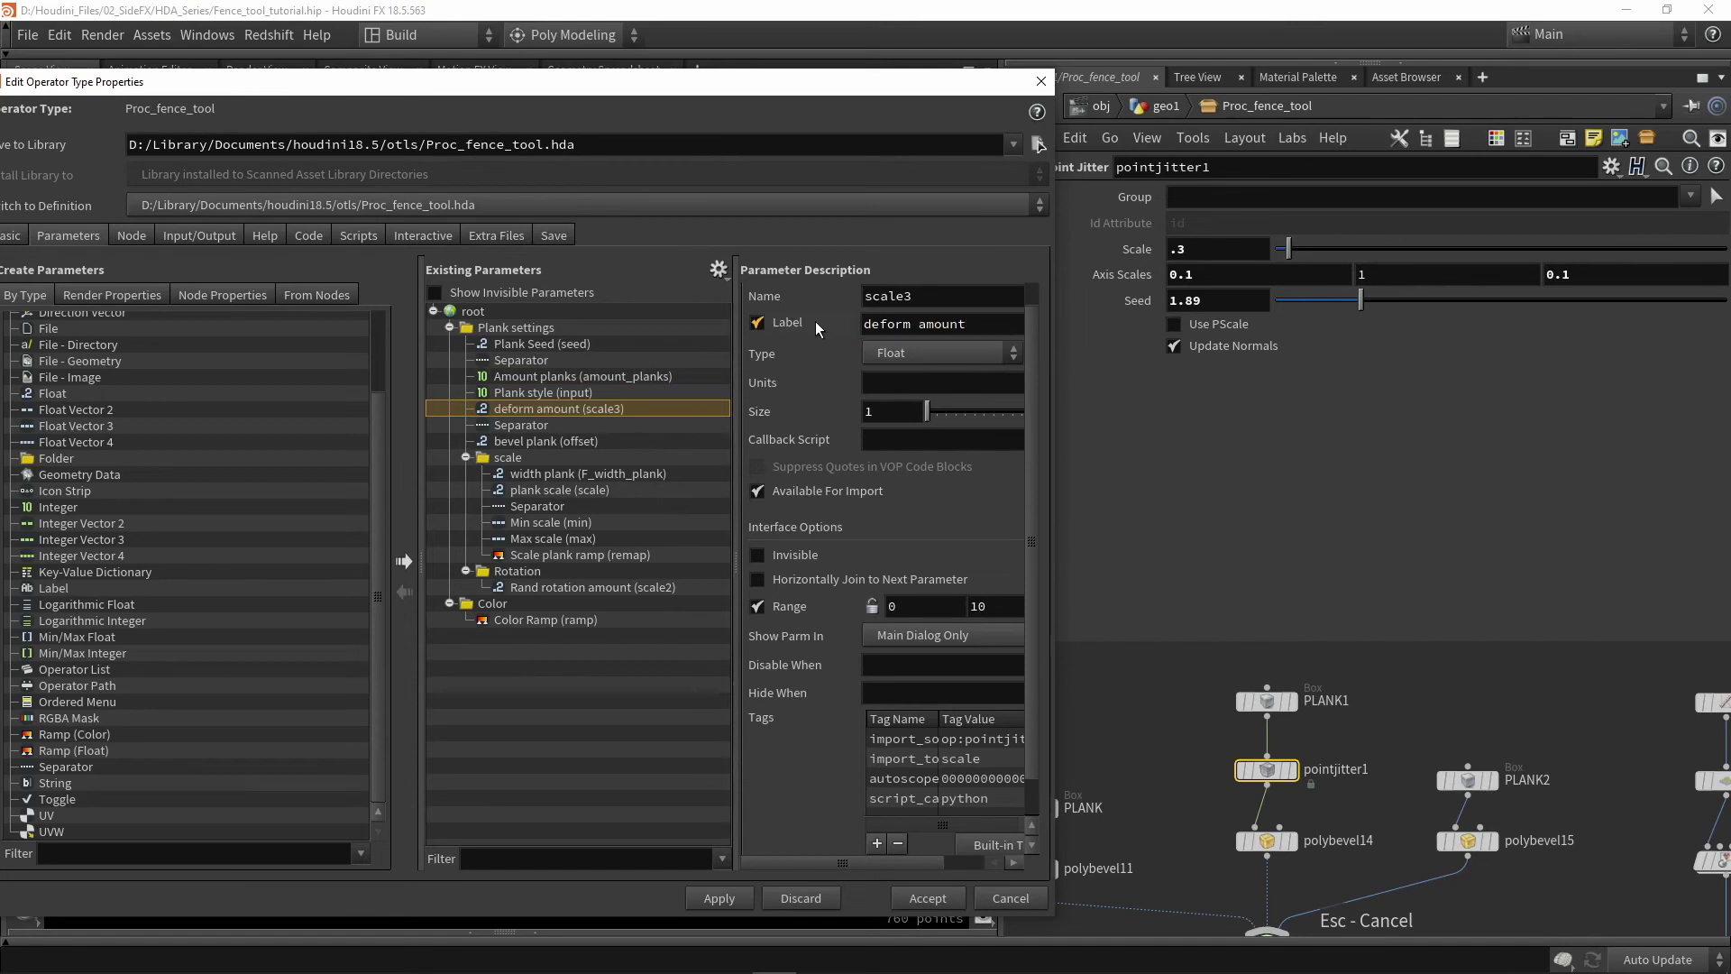
click(720, 898)
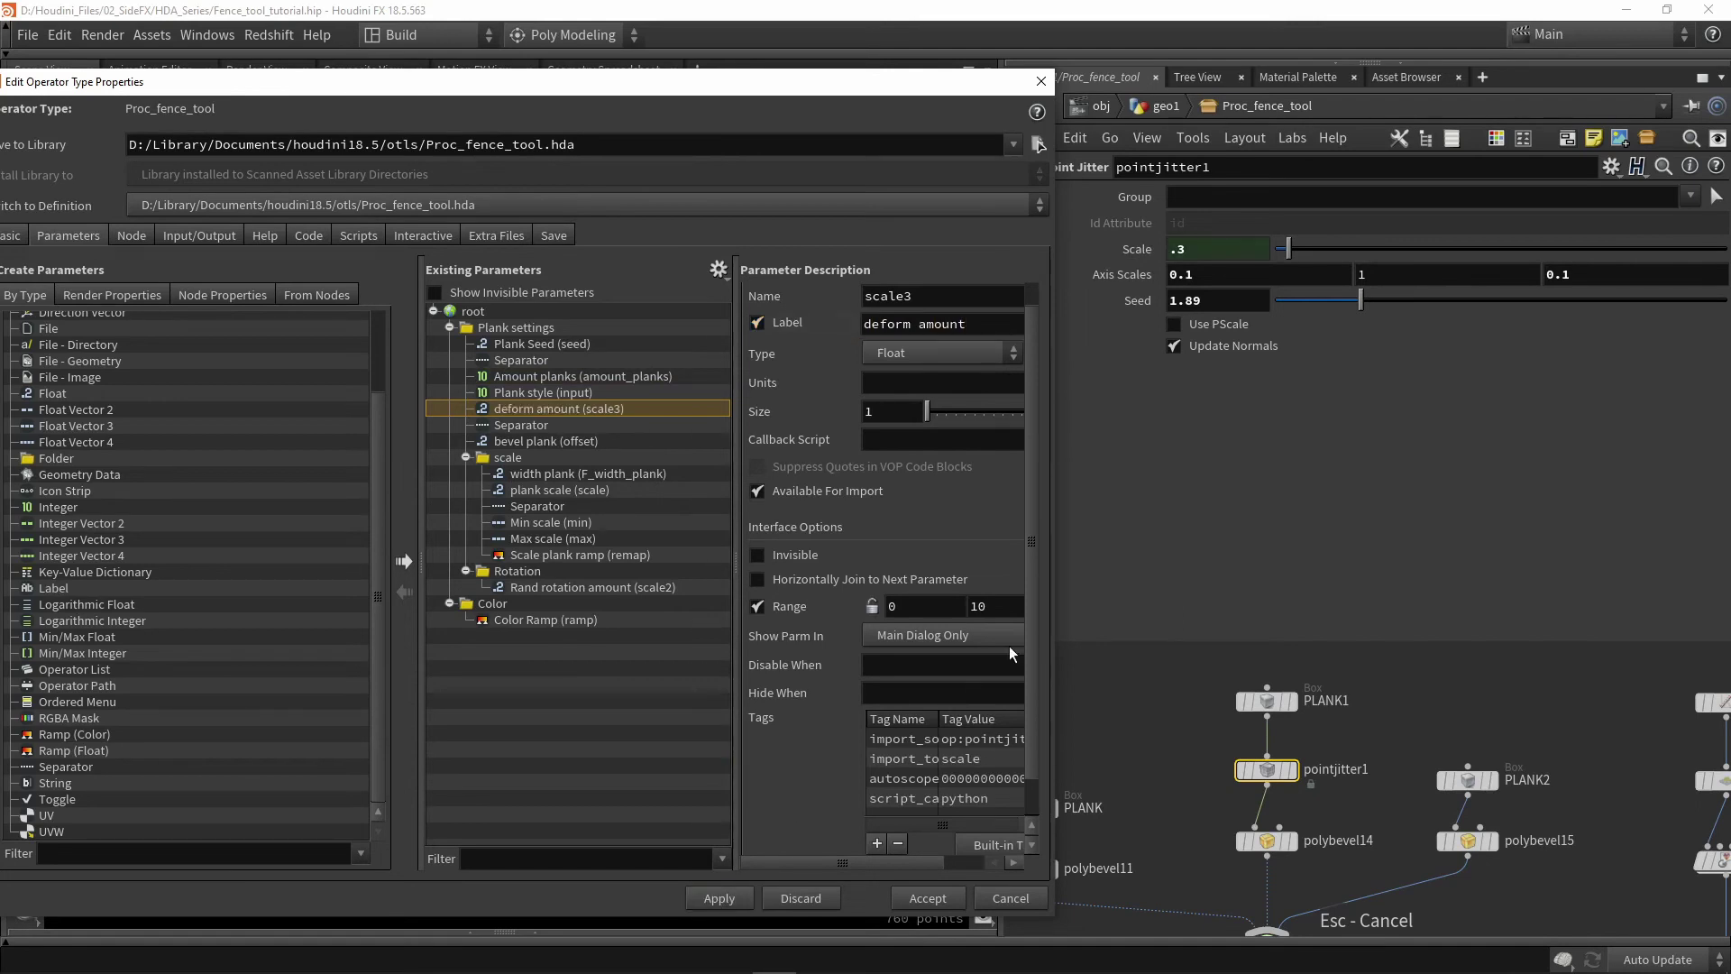
Return to the geo1 level and set the deform amount parameter's maximum range to 0.5, with the fence visible.
click(1160, 107)
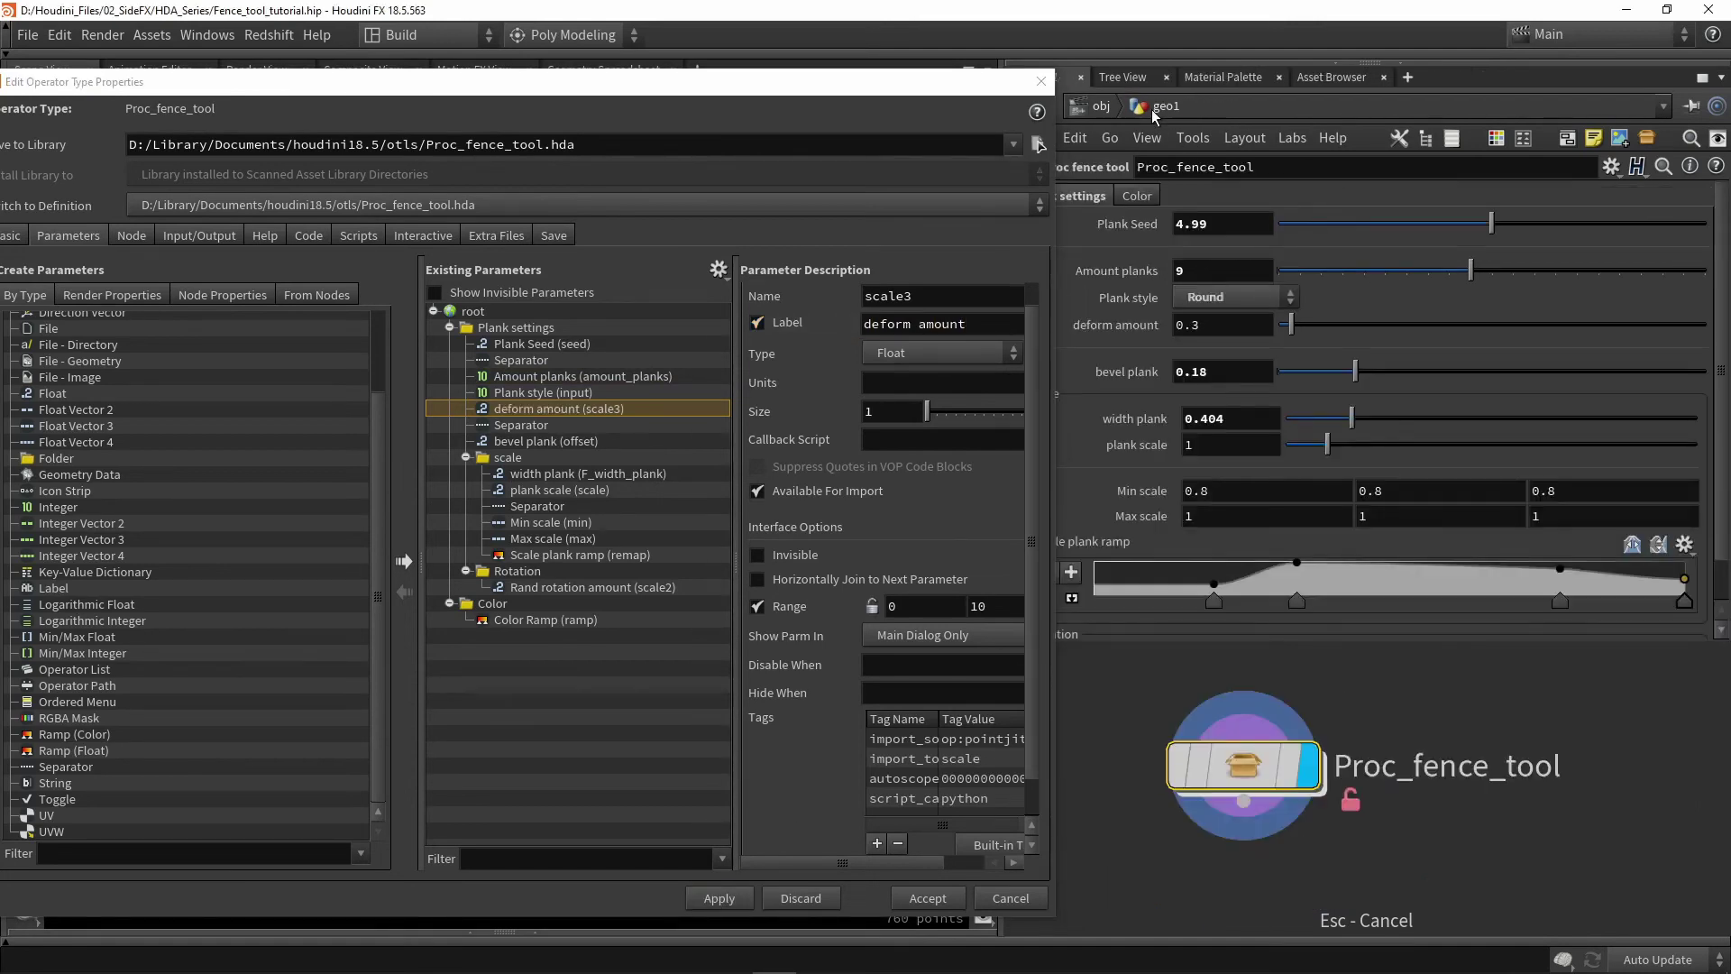
drag(701, 83, 617, 358)
click(915, 880)
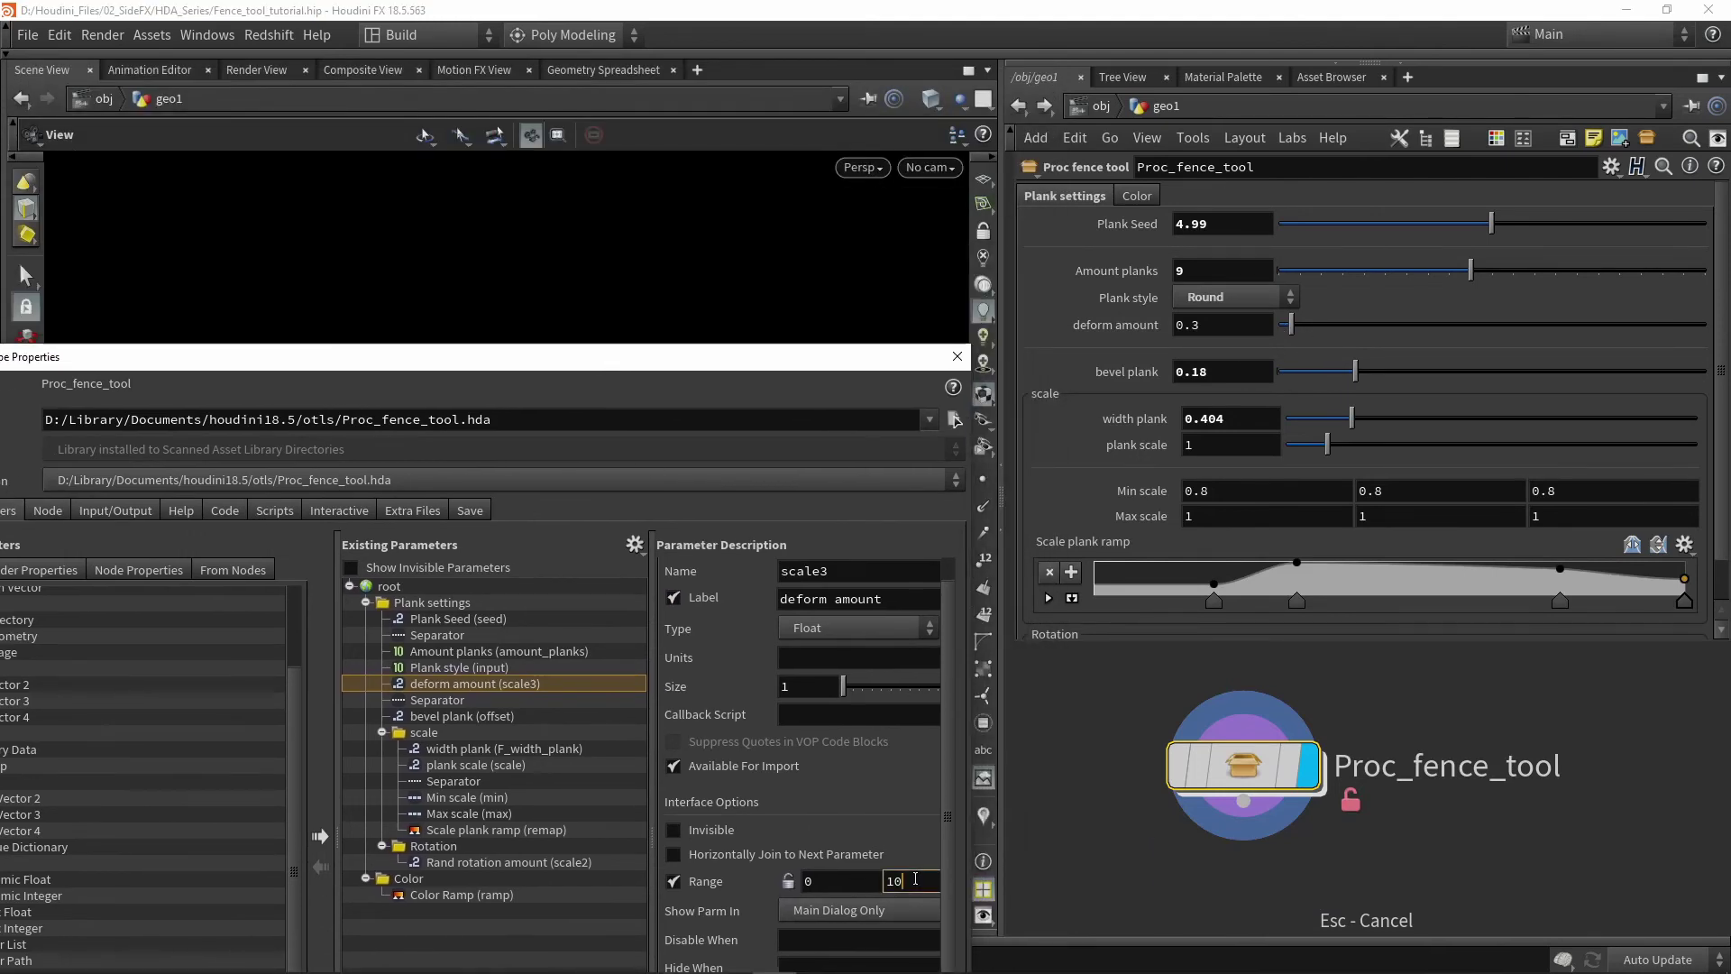
key(BackSpace)
key(BackSpace)
text(0.5)
drag(679, 356, 648, 793)
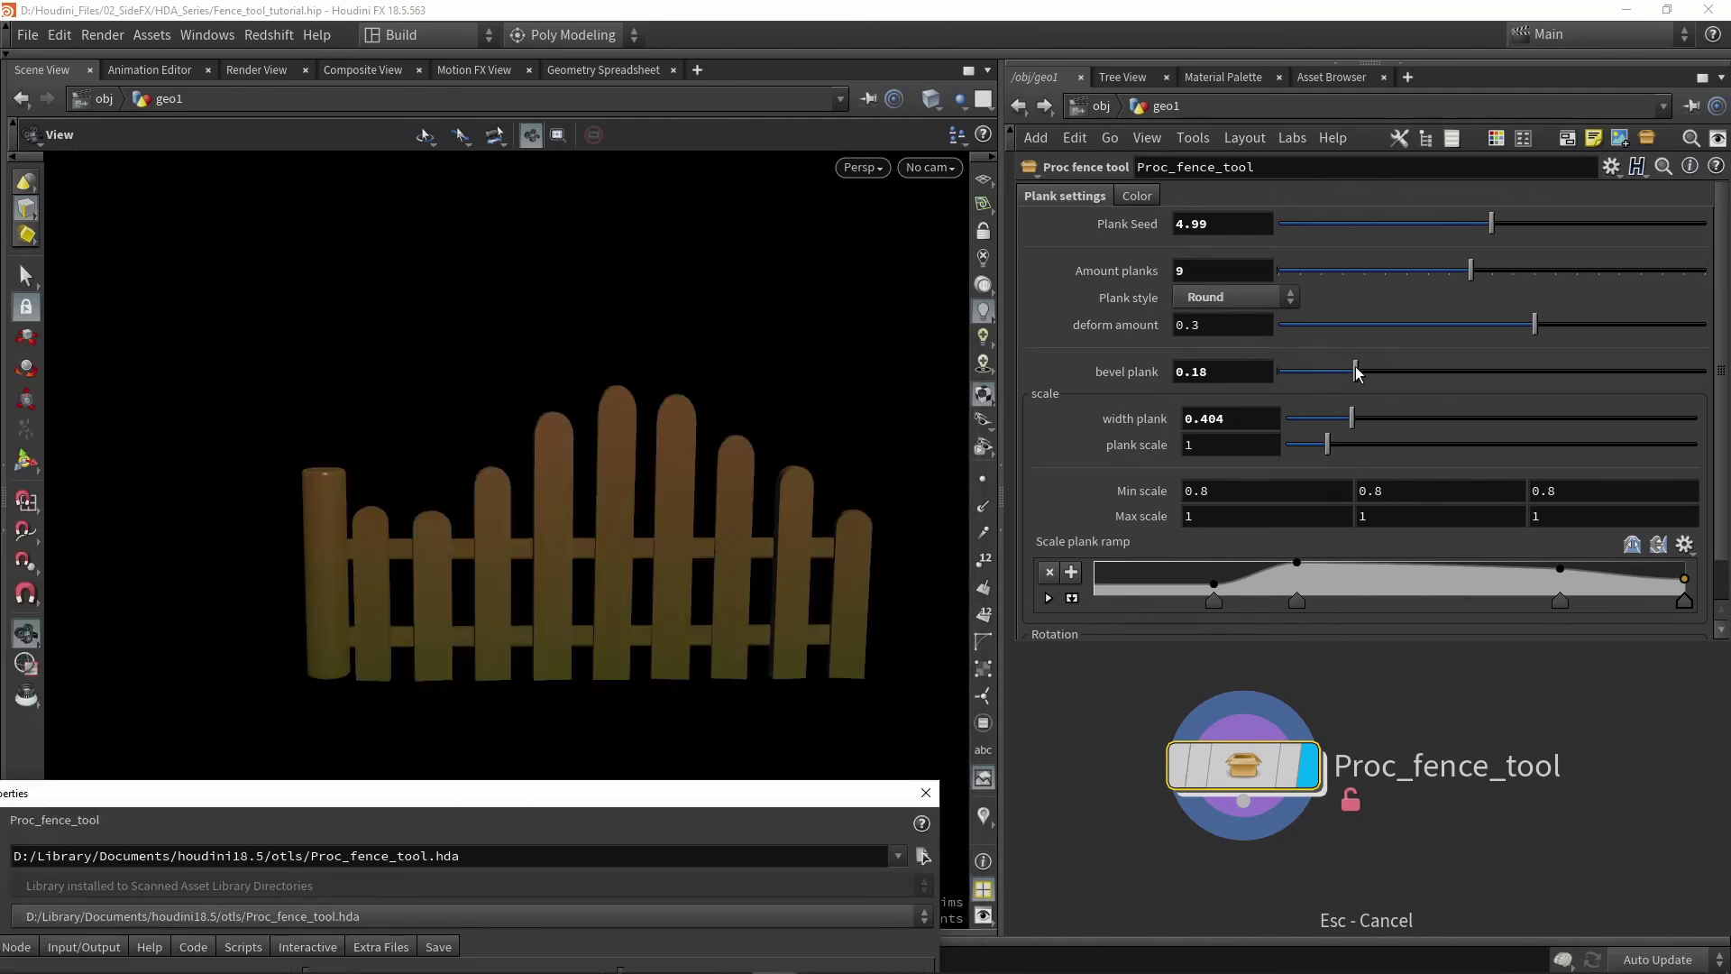
Test deform amount at 0.152 and 0.318 with the Crooked plank style, set Plank style to Default, and return to the parameter's properties.
drag(1536, 326, 1408, 326)
click(1215, 304)
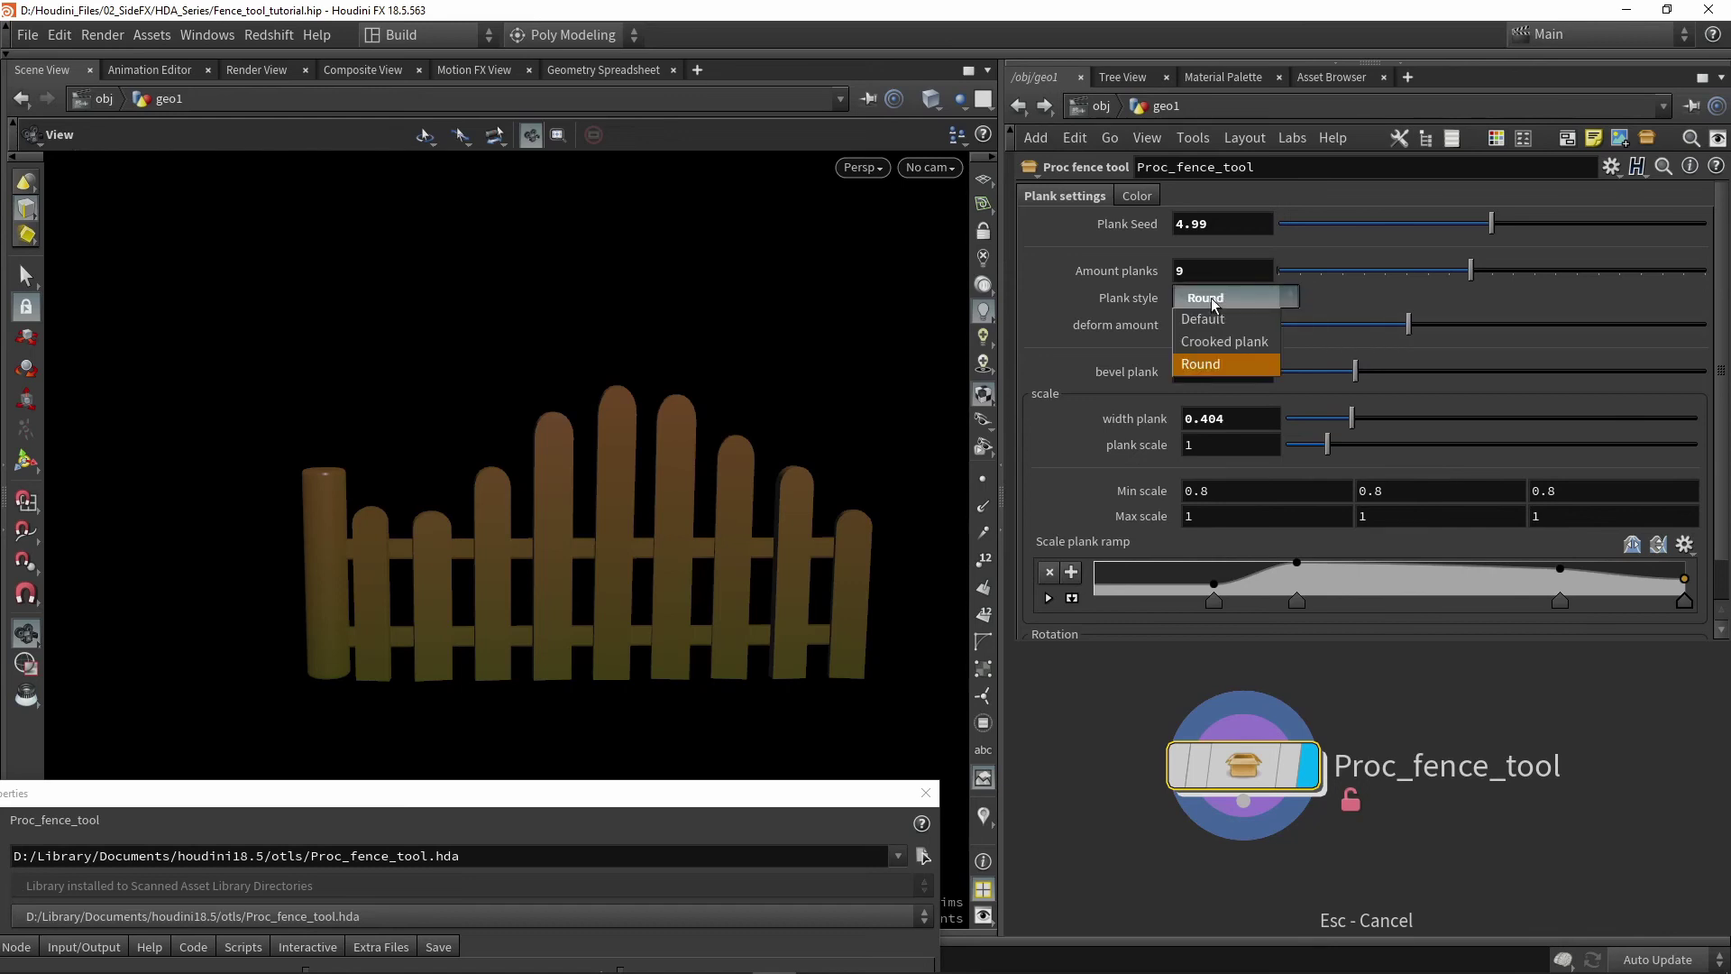
click(1226, 342)
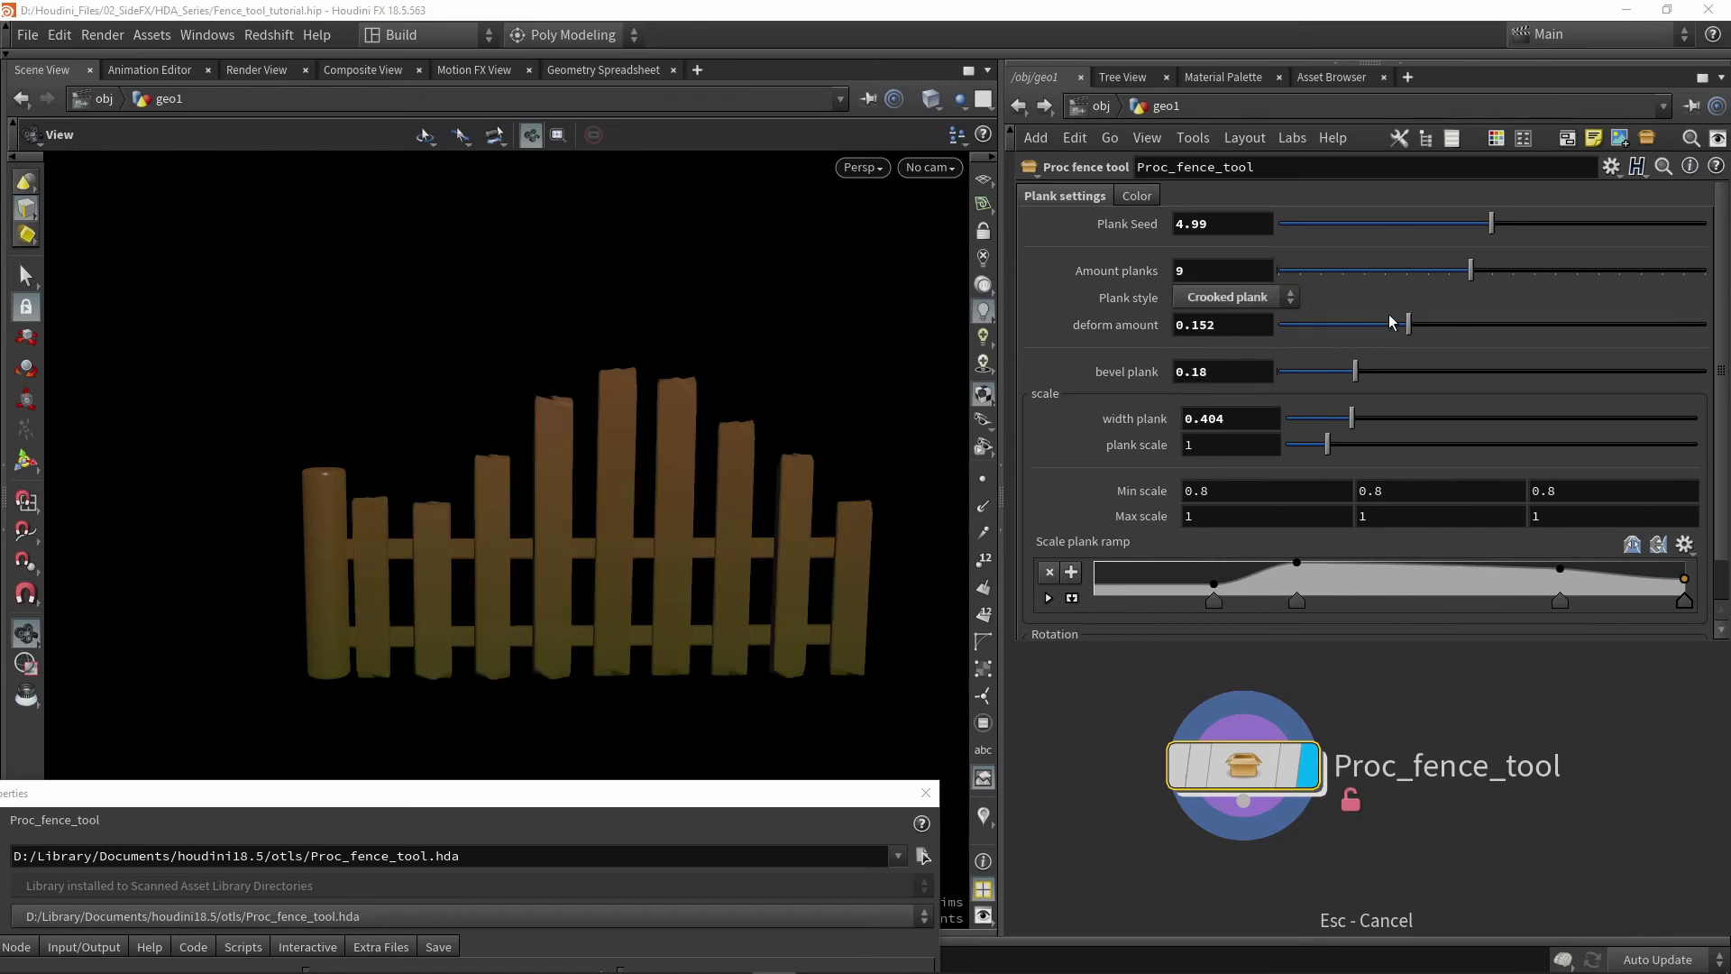
drag(1408, 325, 1545, 350)
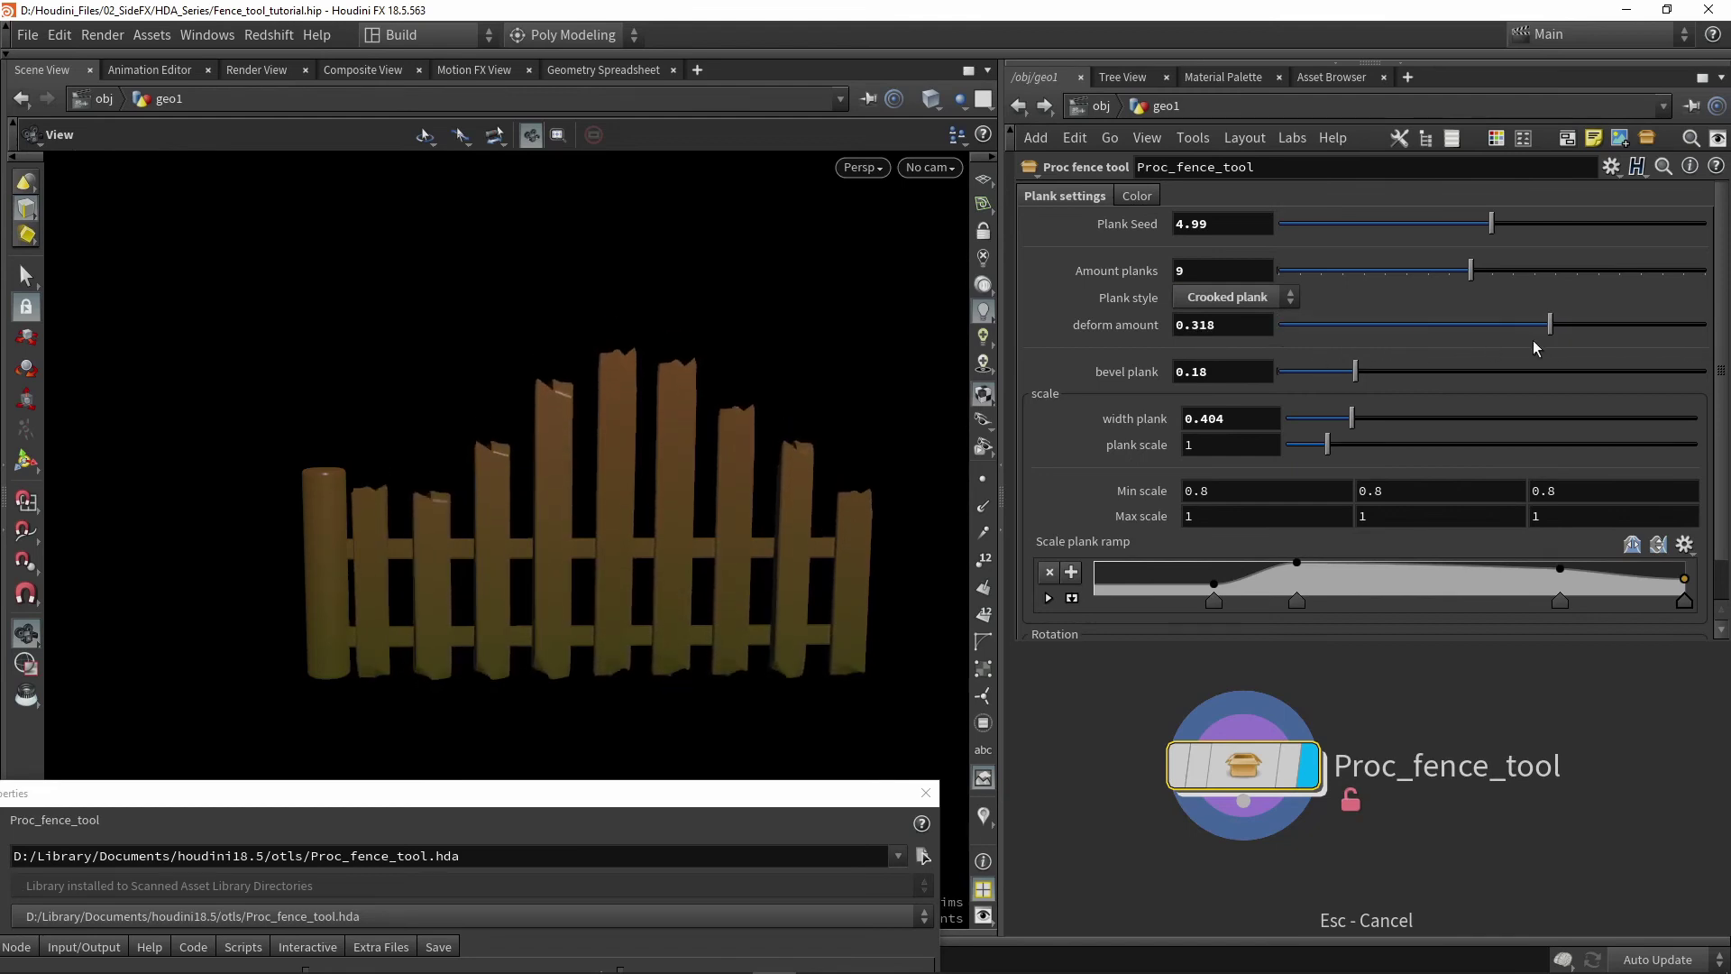
click(1231, 297)
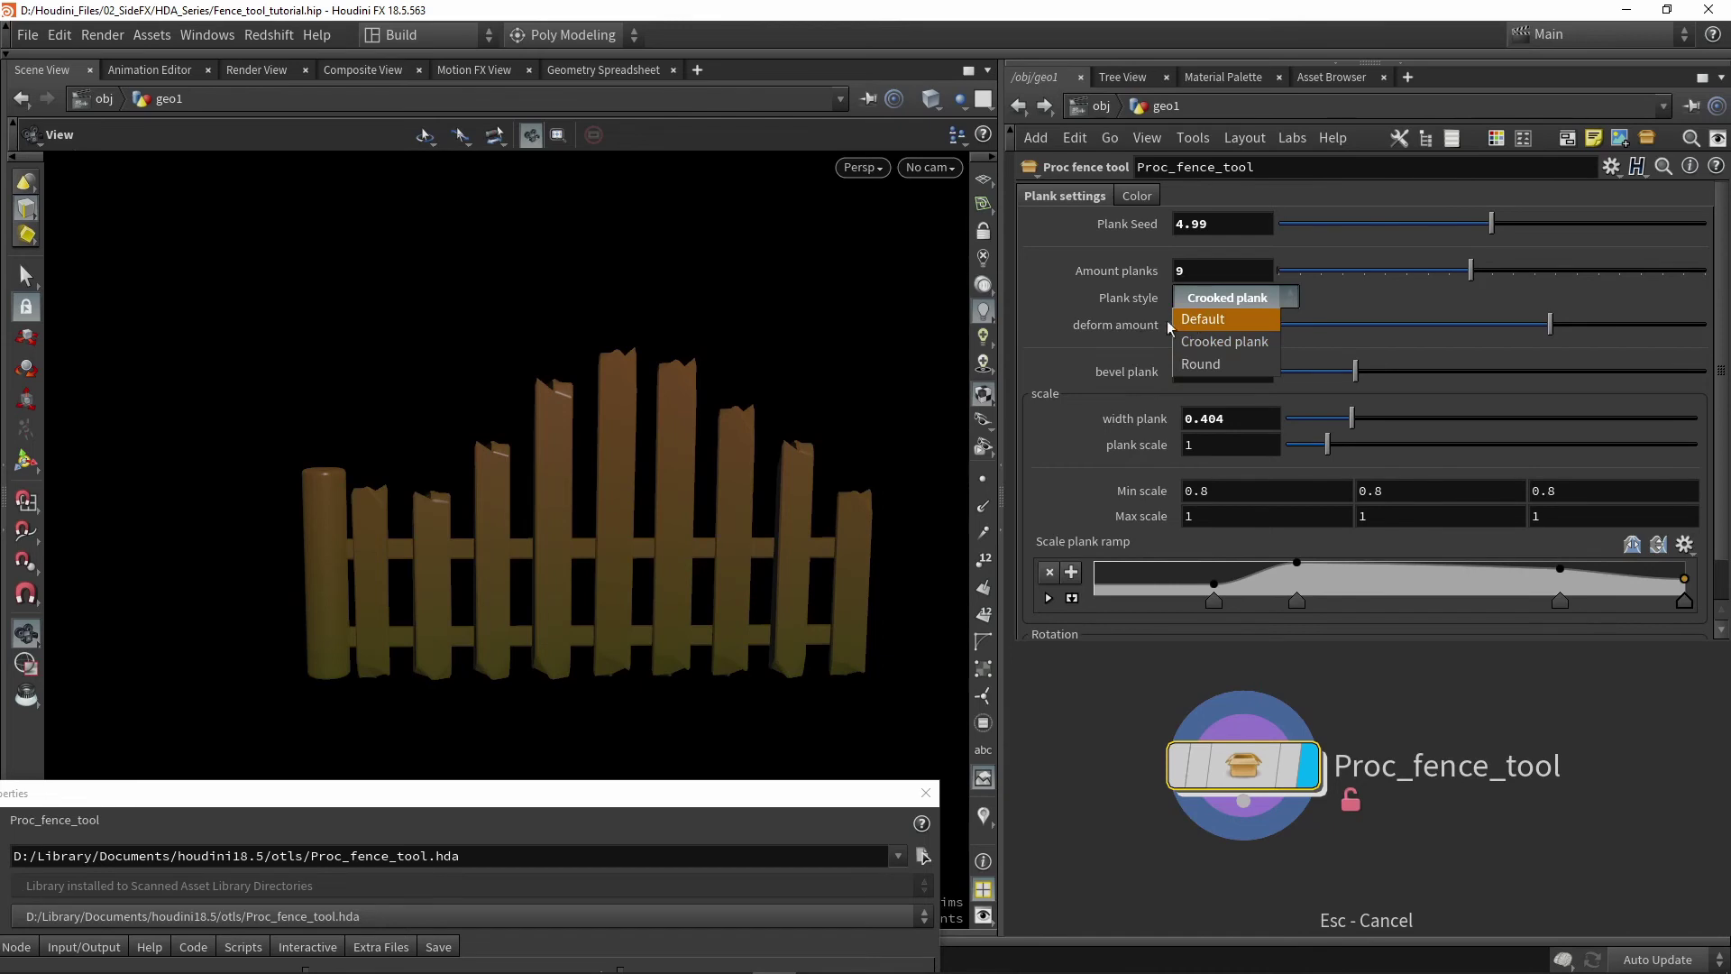
click(1216, 319)
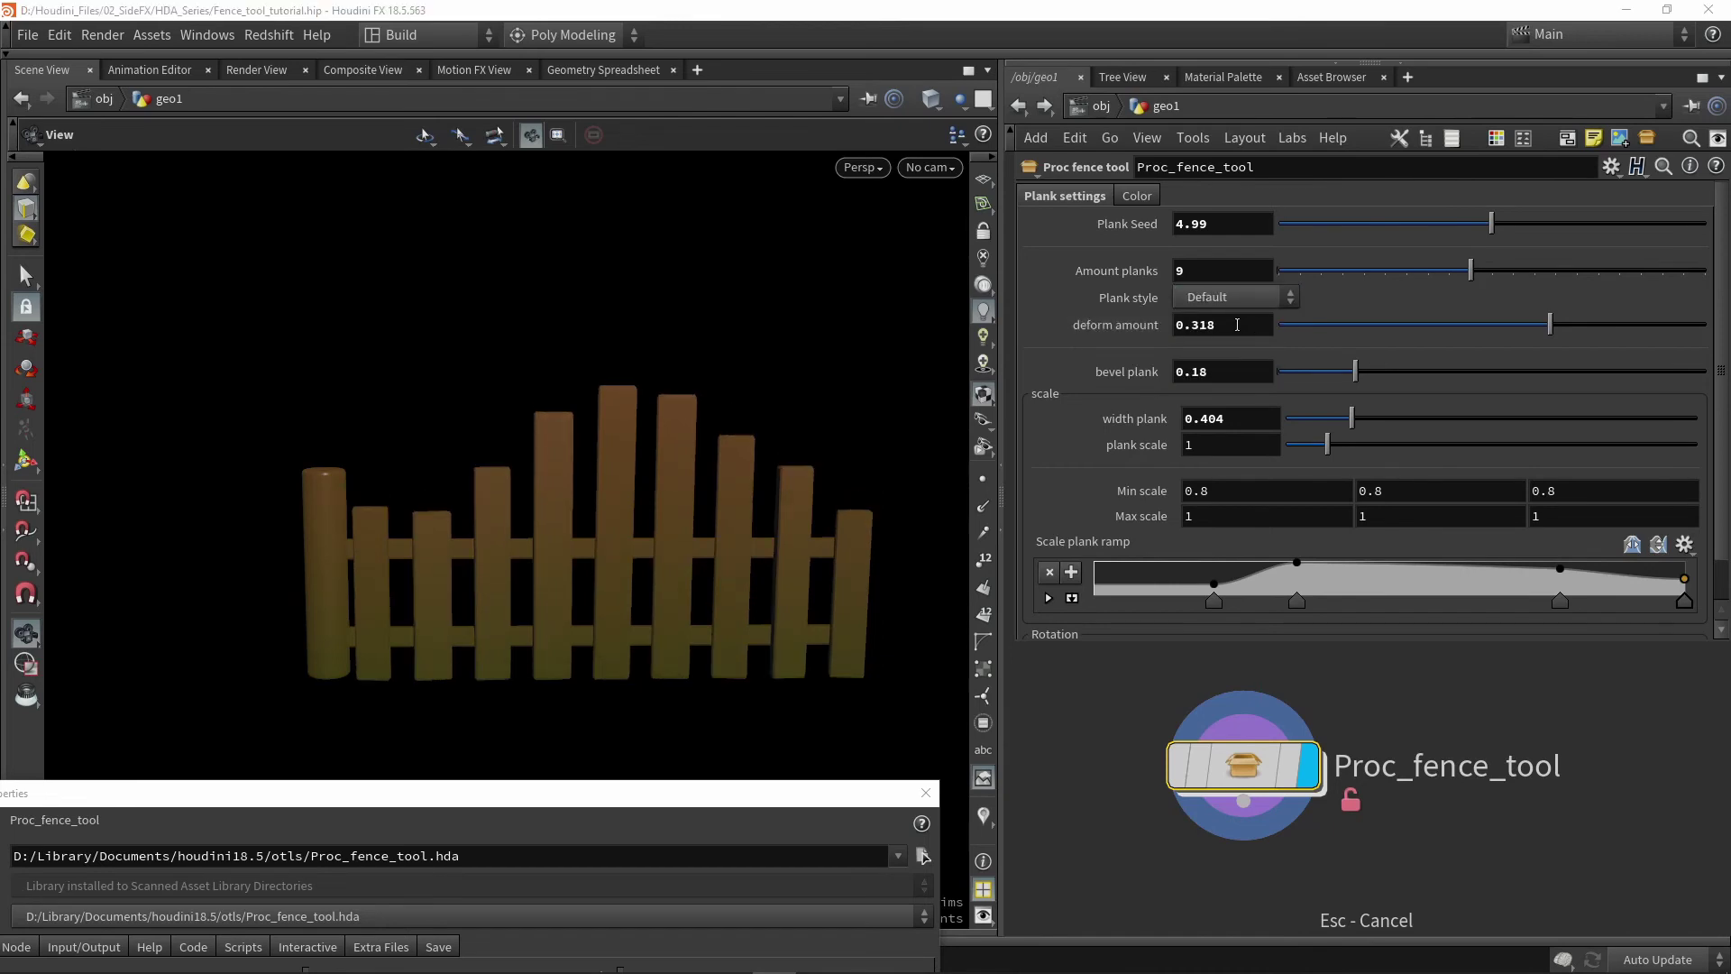
drag(1236, 323, 1134, 350)
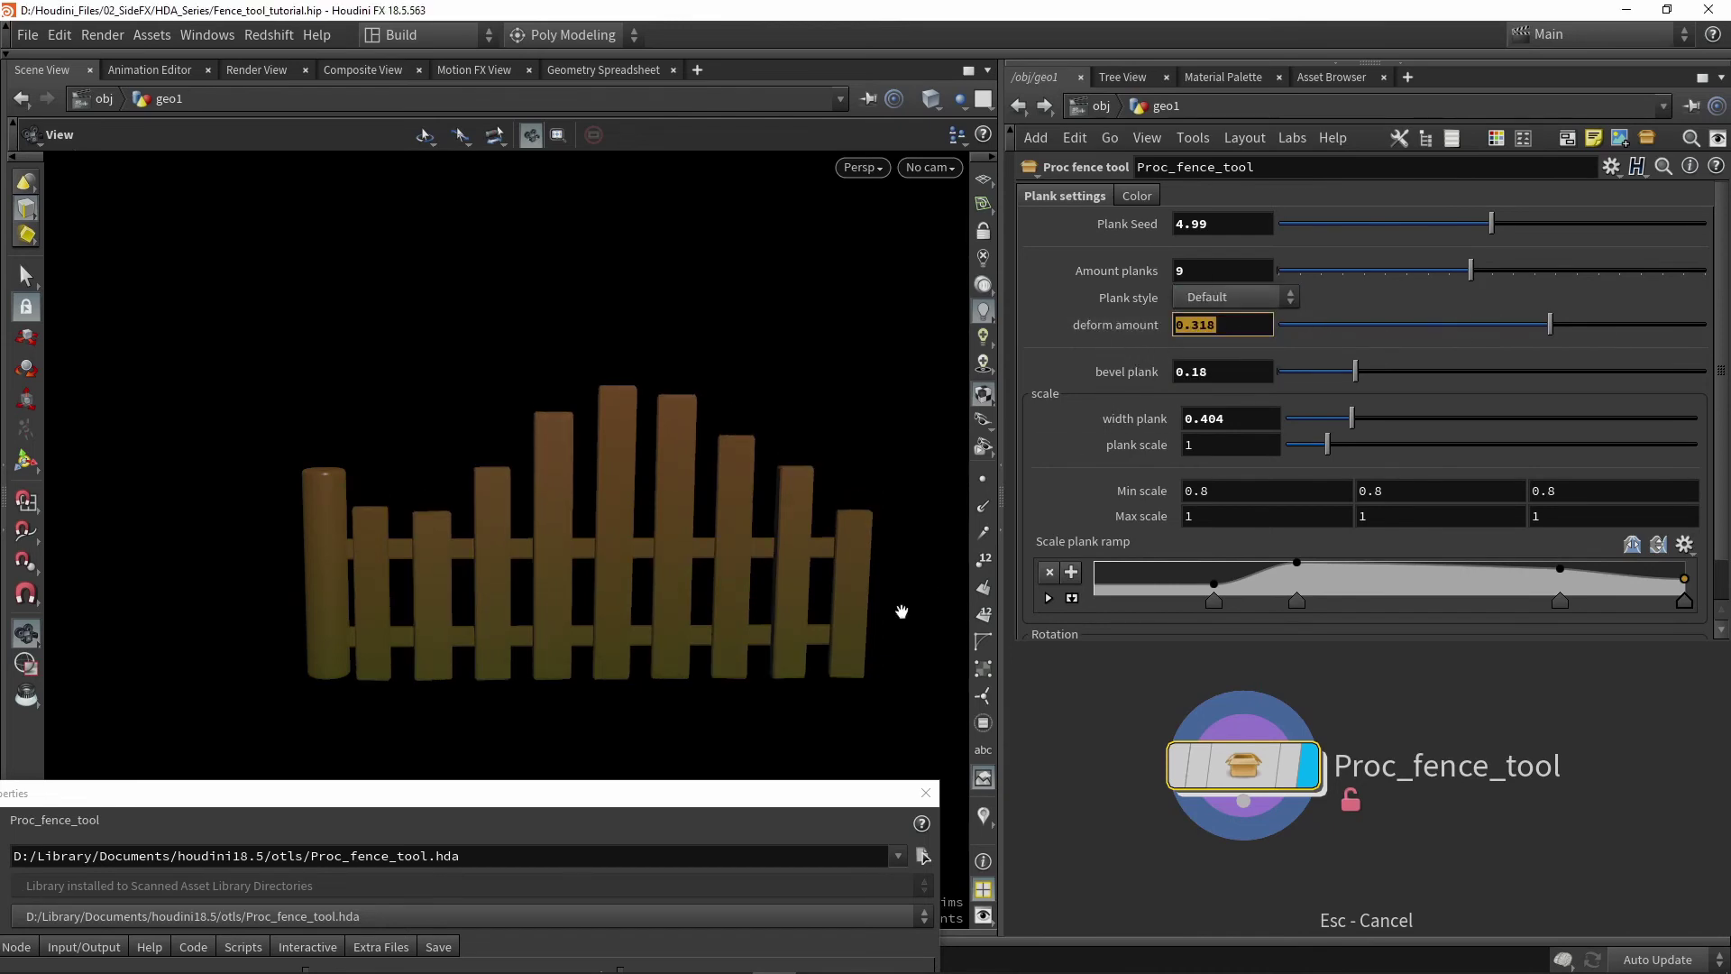
drag(743, 801, 744, 107)
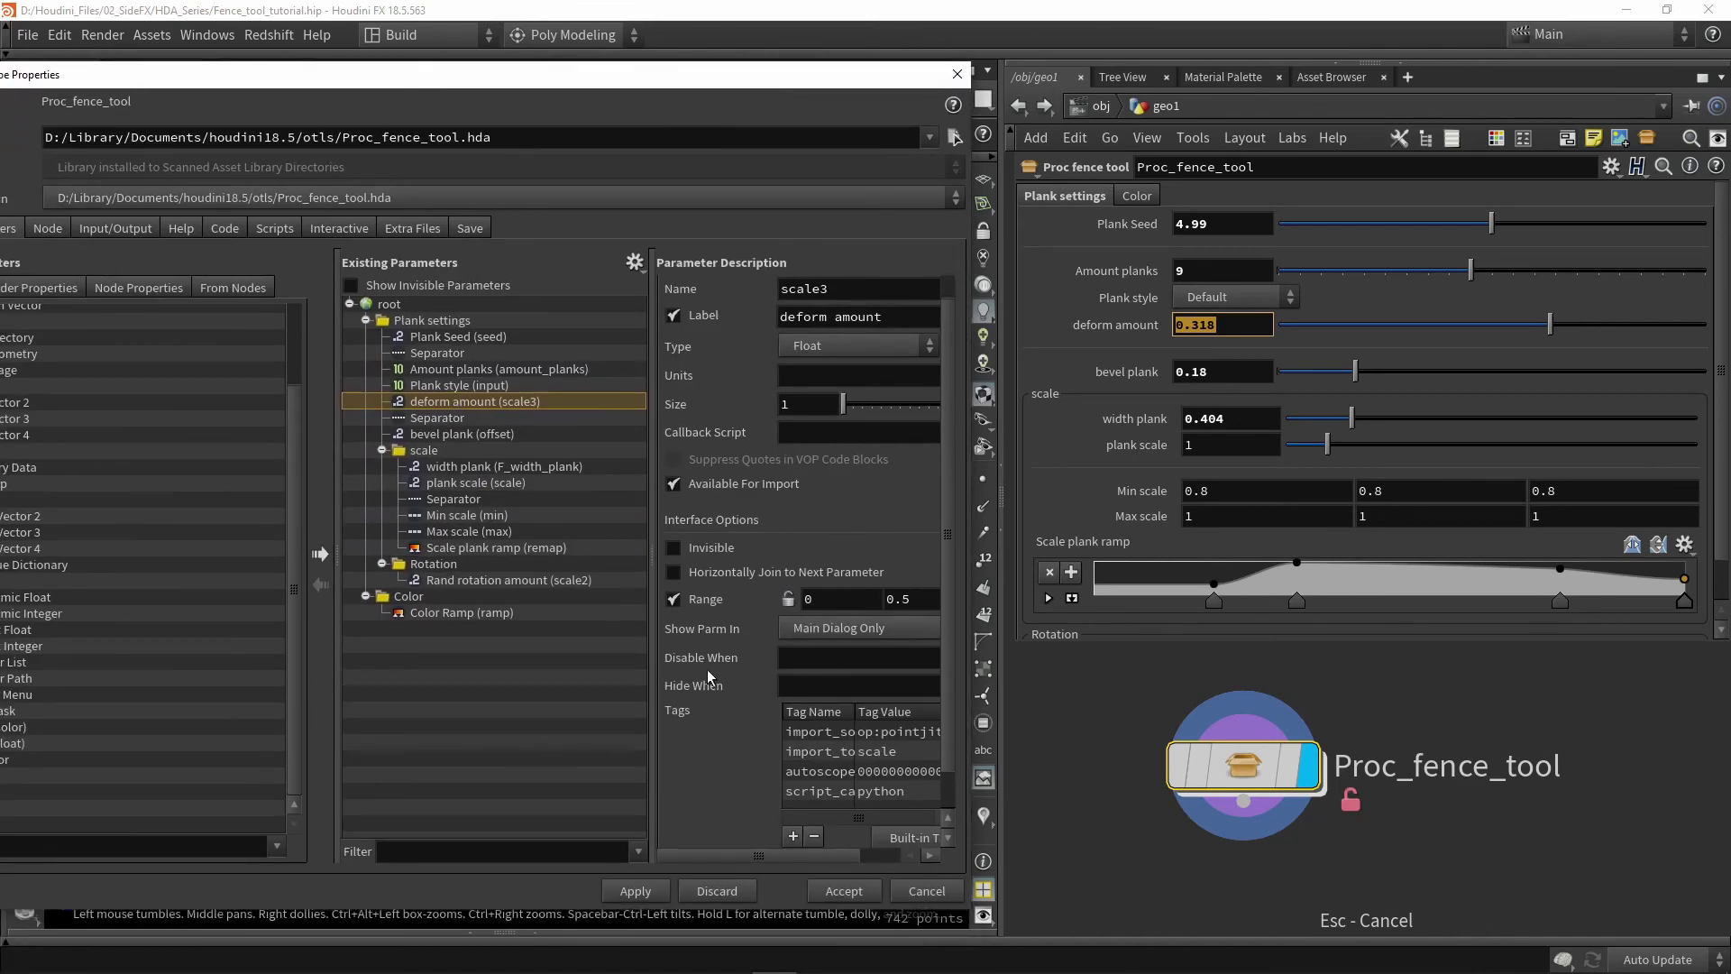
Examine the Plank style parameter's internal name and its menu item tokens for use in a visibility condition.
click(798, 658)
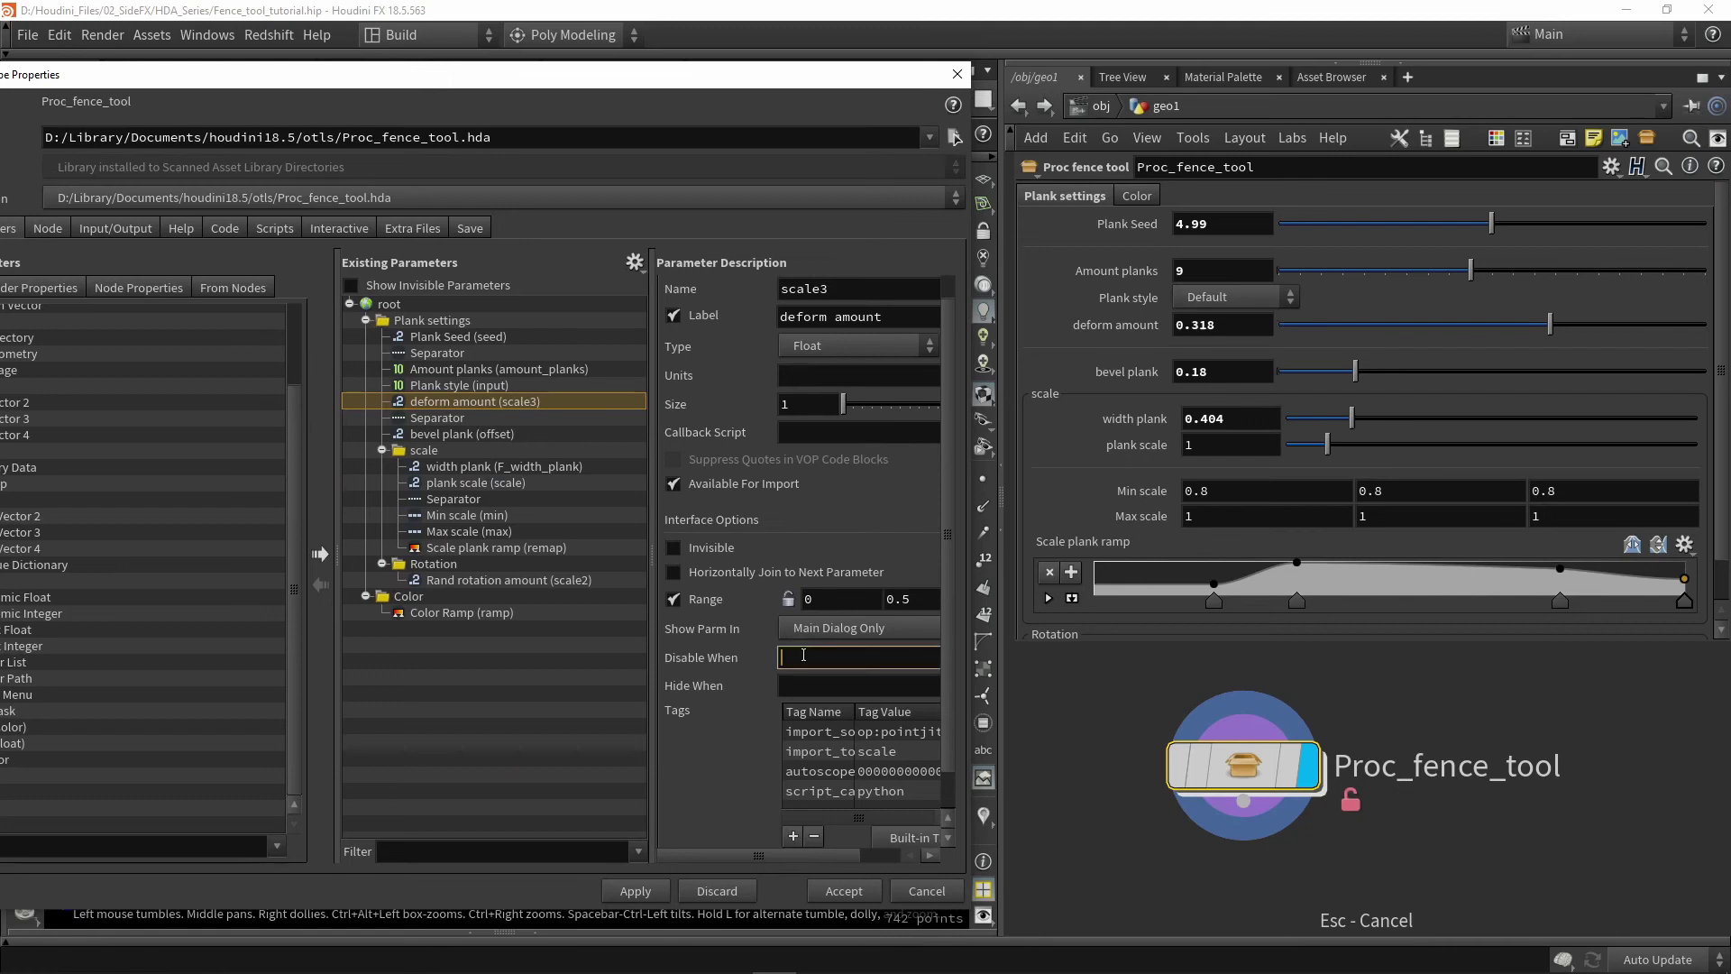
click(478, 403)
click(475, 387)
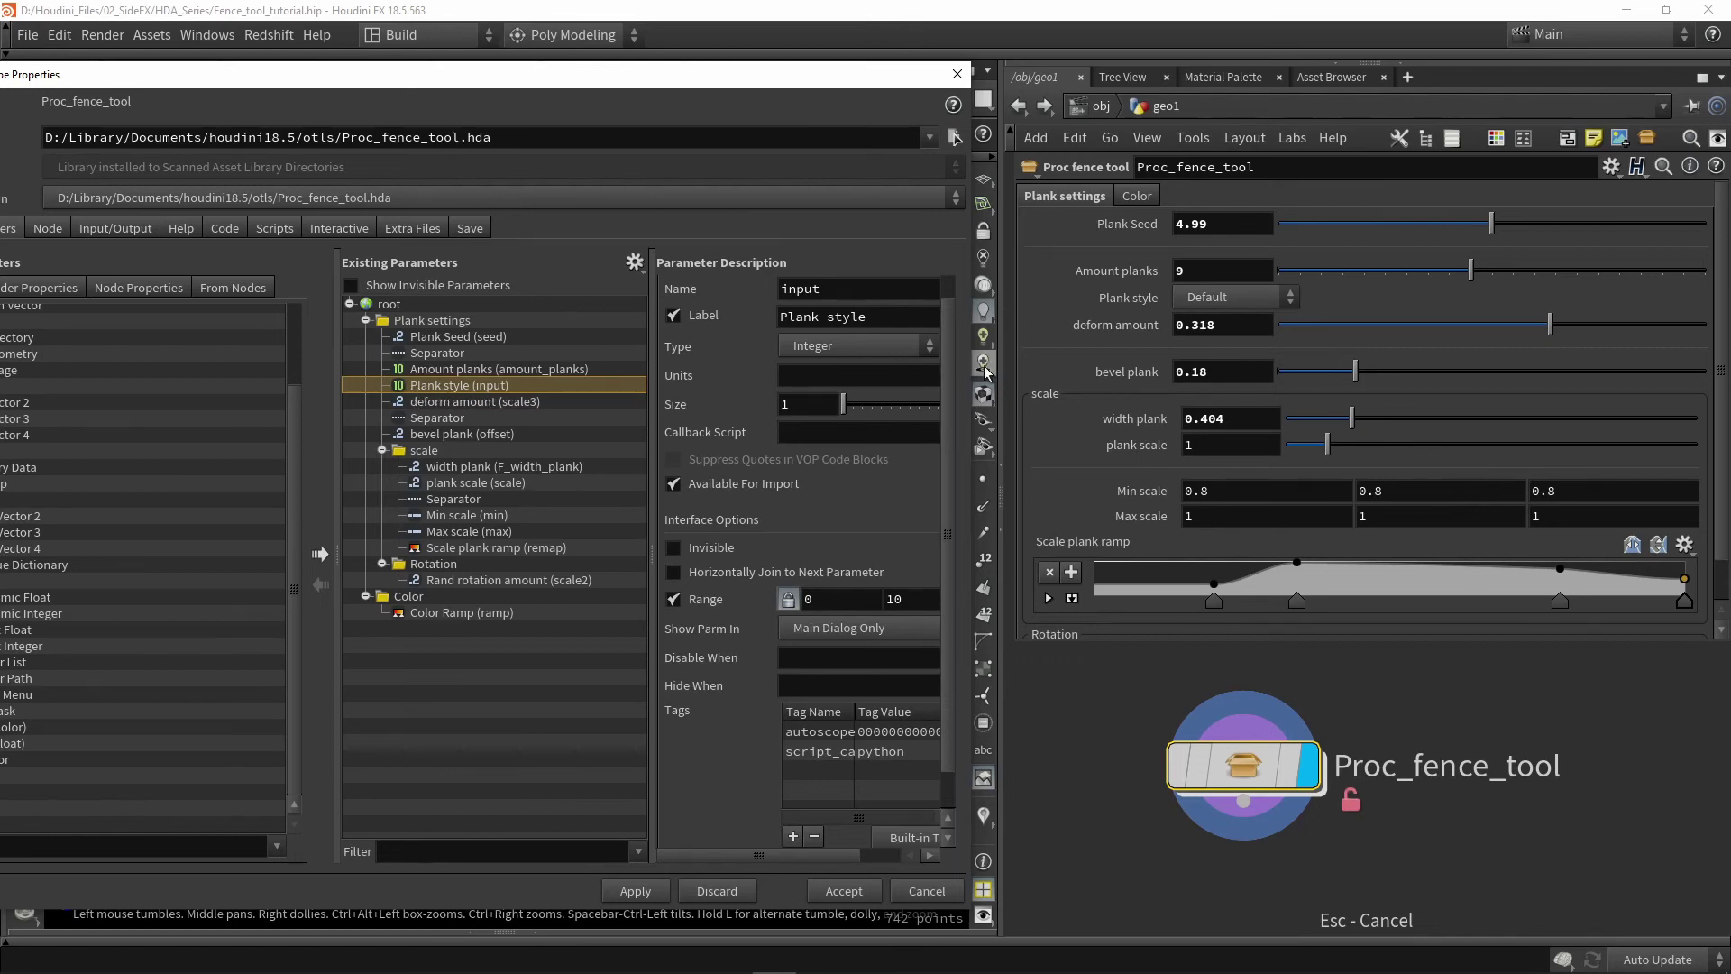
scroll(822, 369, up, 1)
click(821, 290)
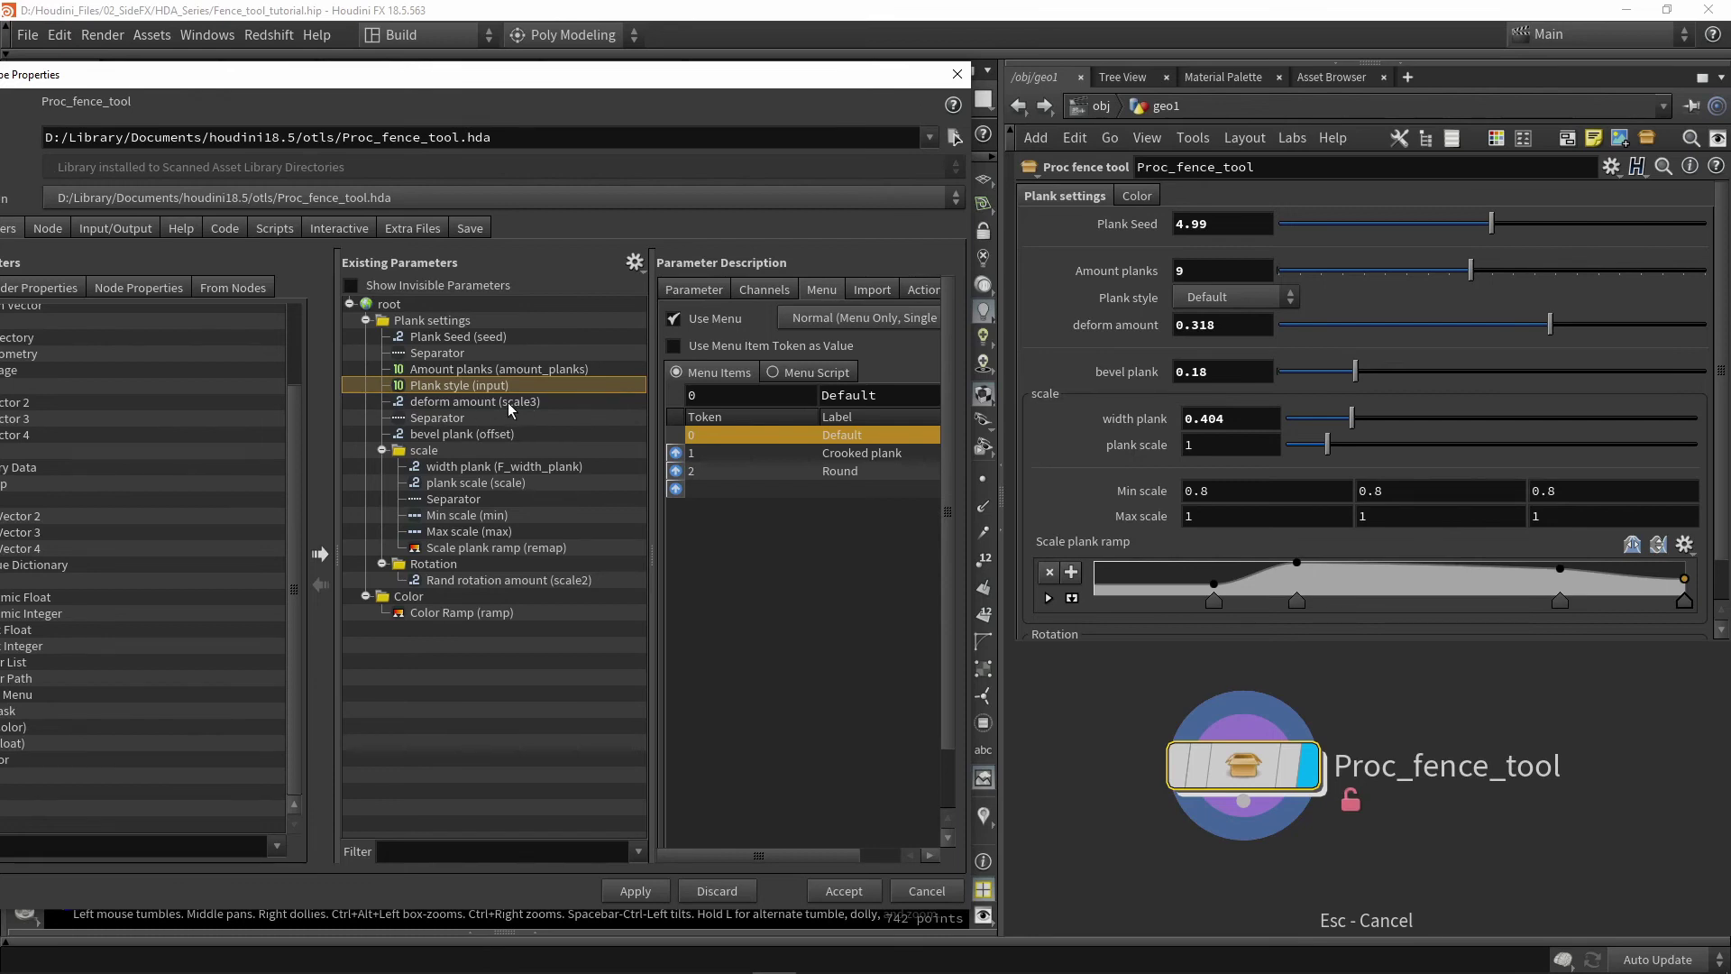
click(681, 291)
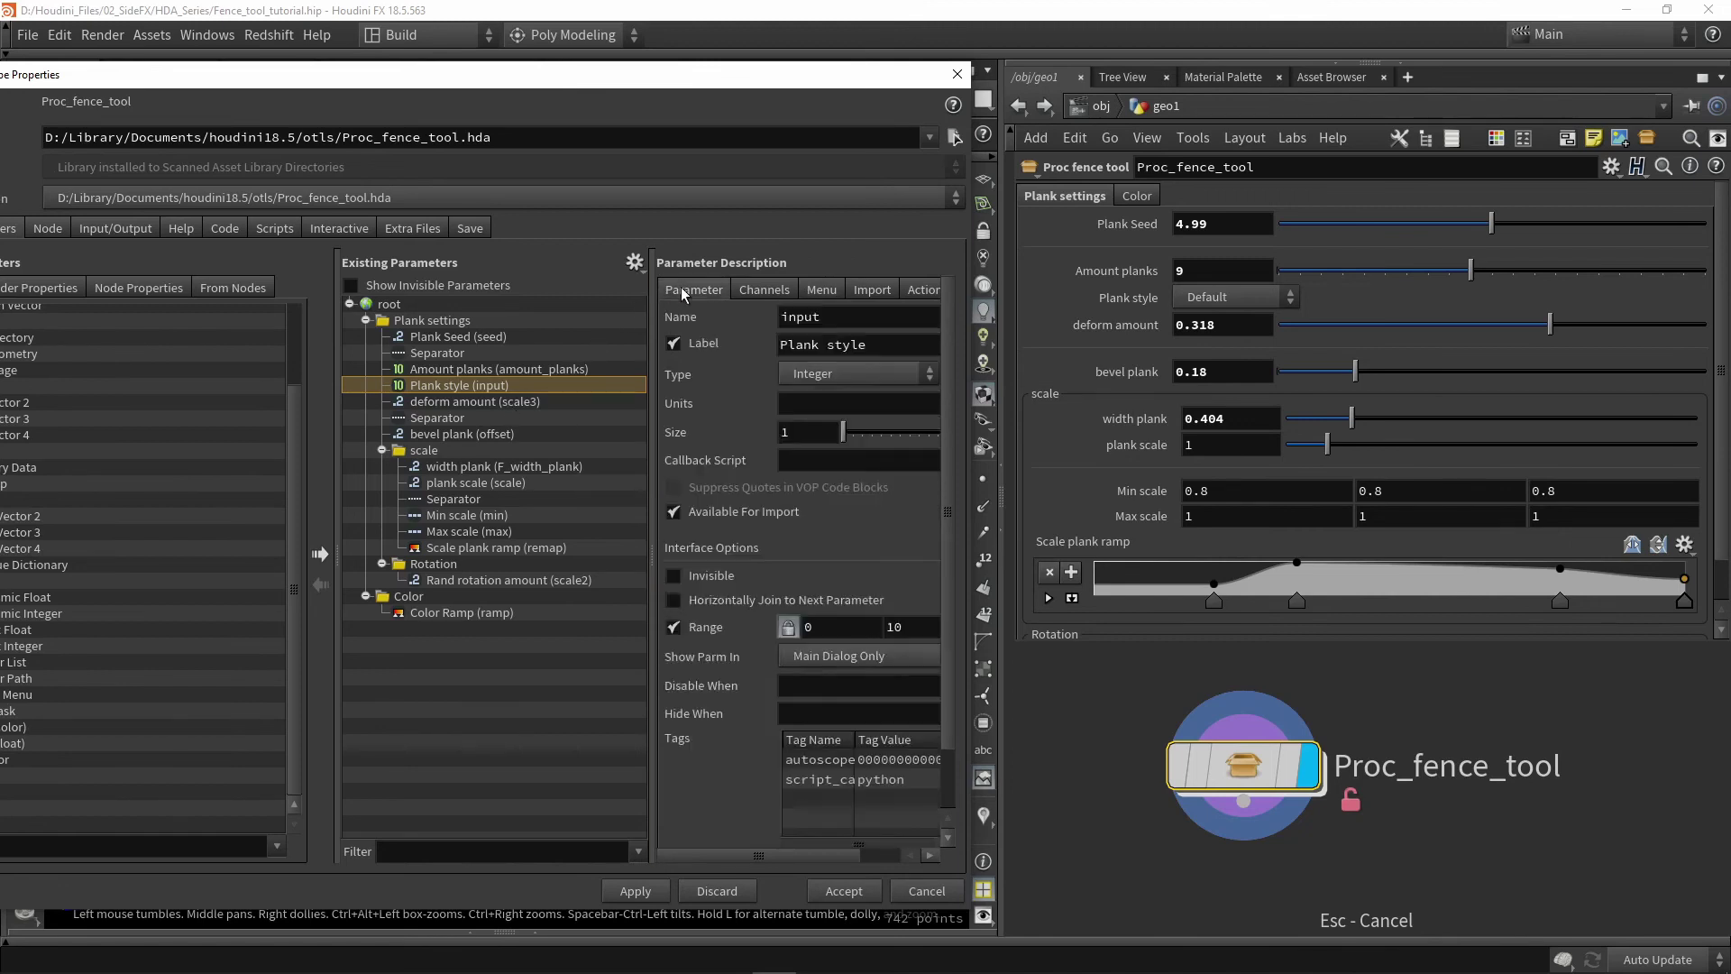
drag(825, 316, 759, 318)
Set the deform amount parameter's Hide When condition to { input != 1 } and apply the change.
click(461, 403)
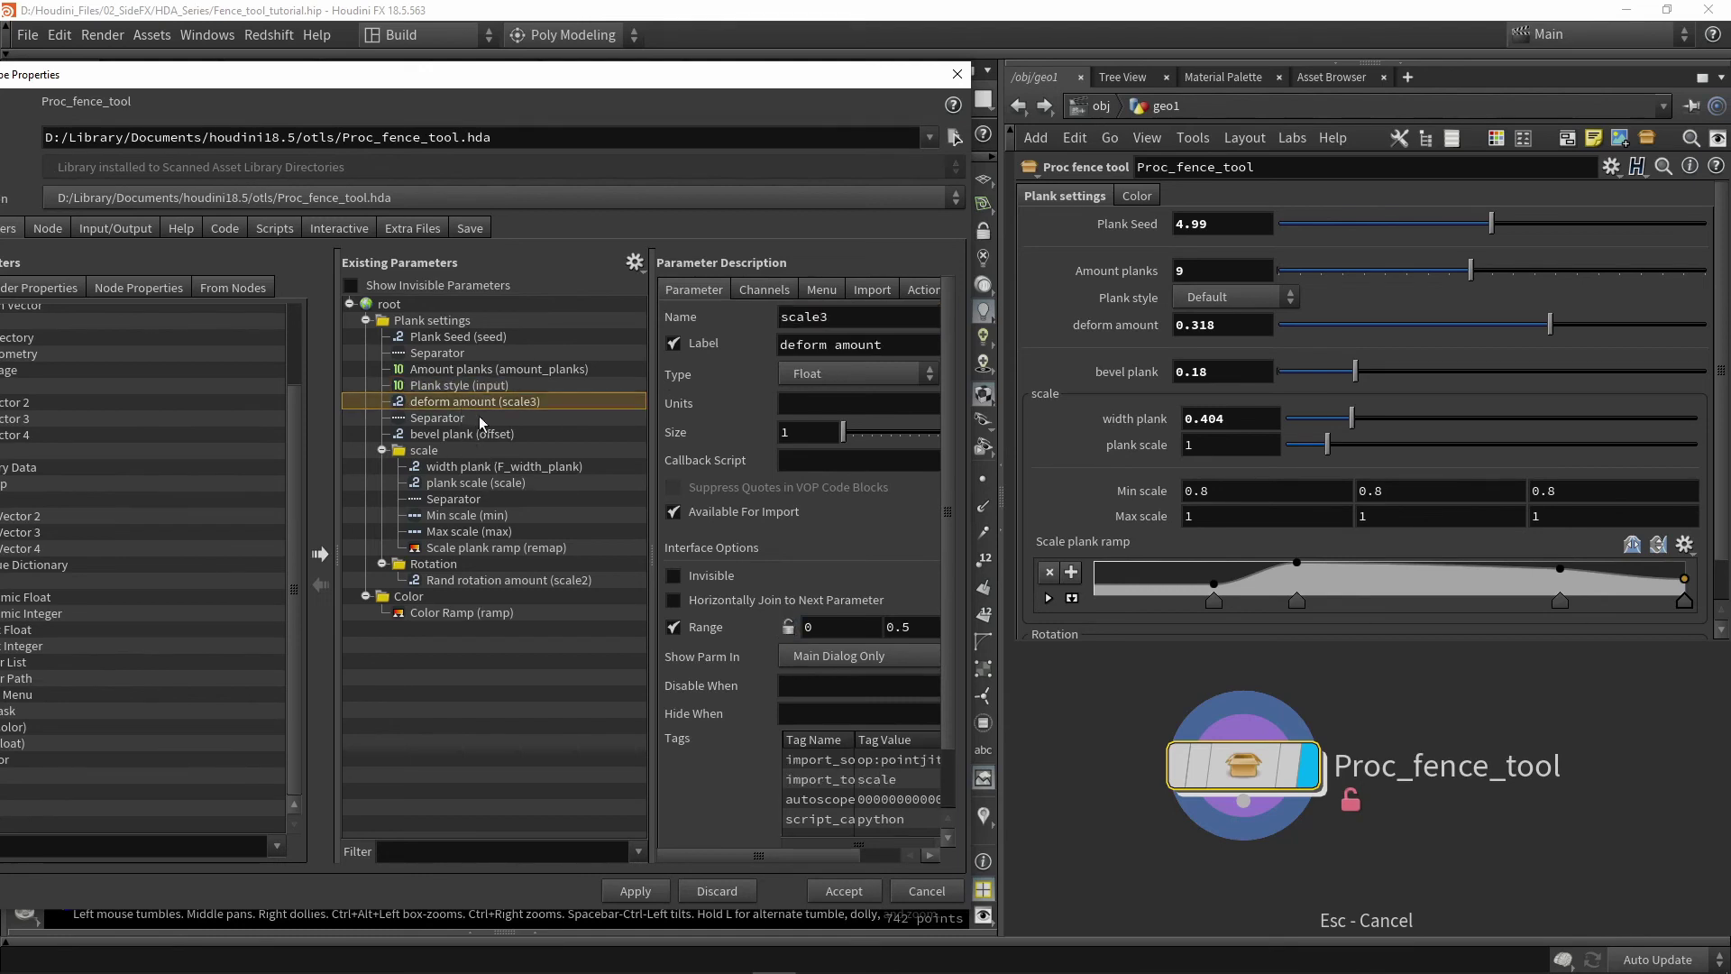
click(797, 710)
text(input != 1 })
key(Return)
click(608, 891)
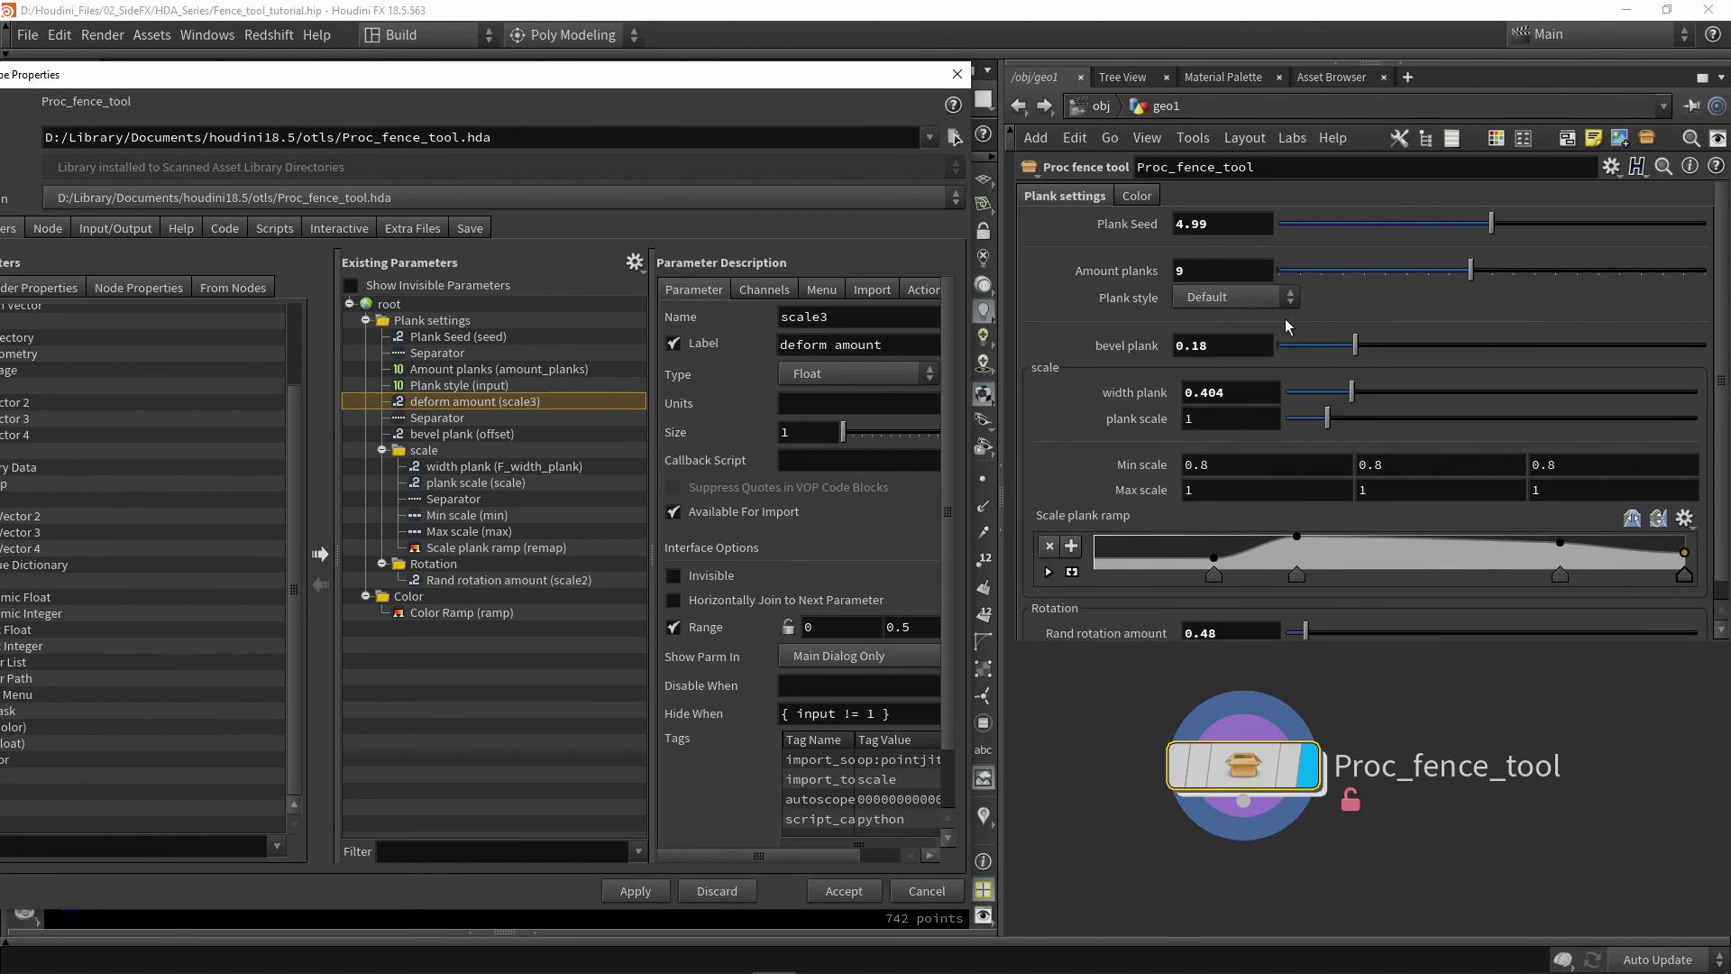
Test the hide condition by switching Plank style to Crooked plank, Round and back to Crooked plank.
click(1224, 301)
click(1219, 339)
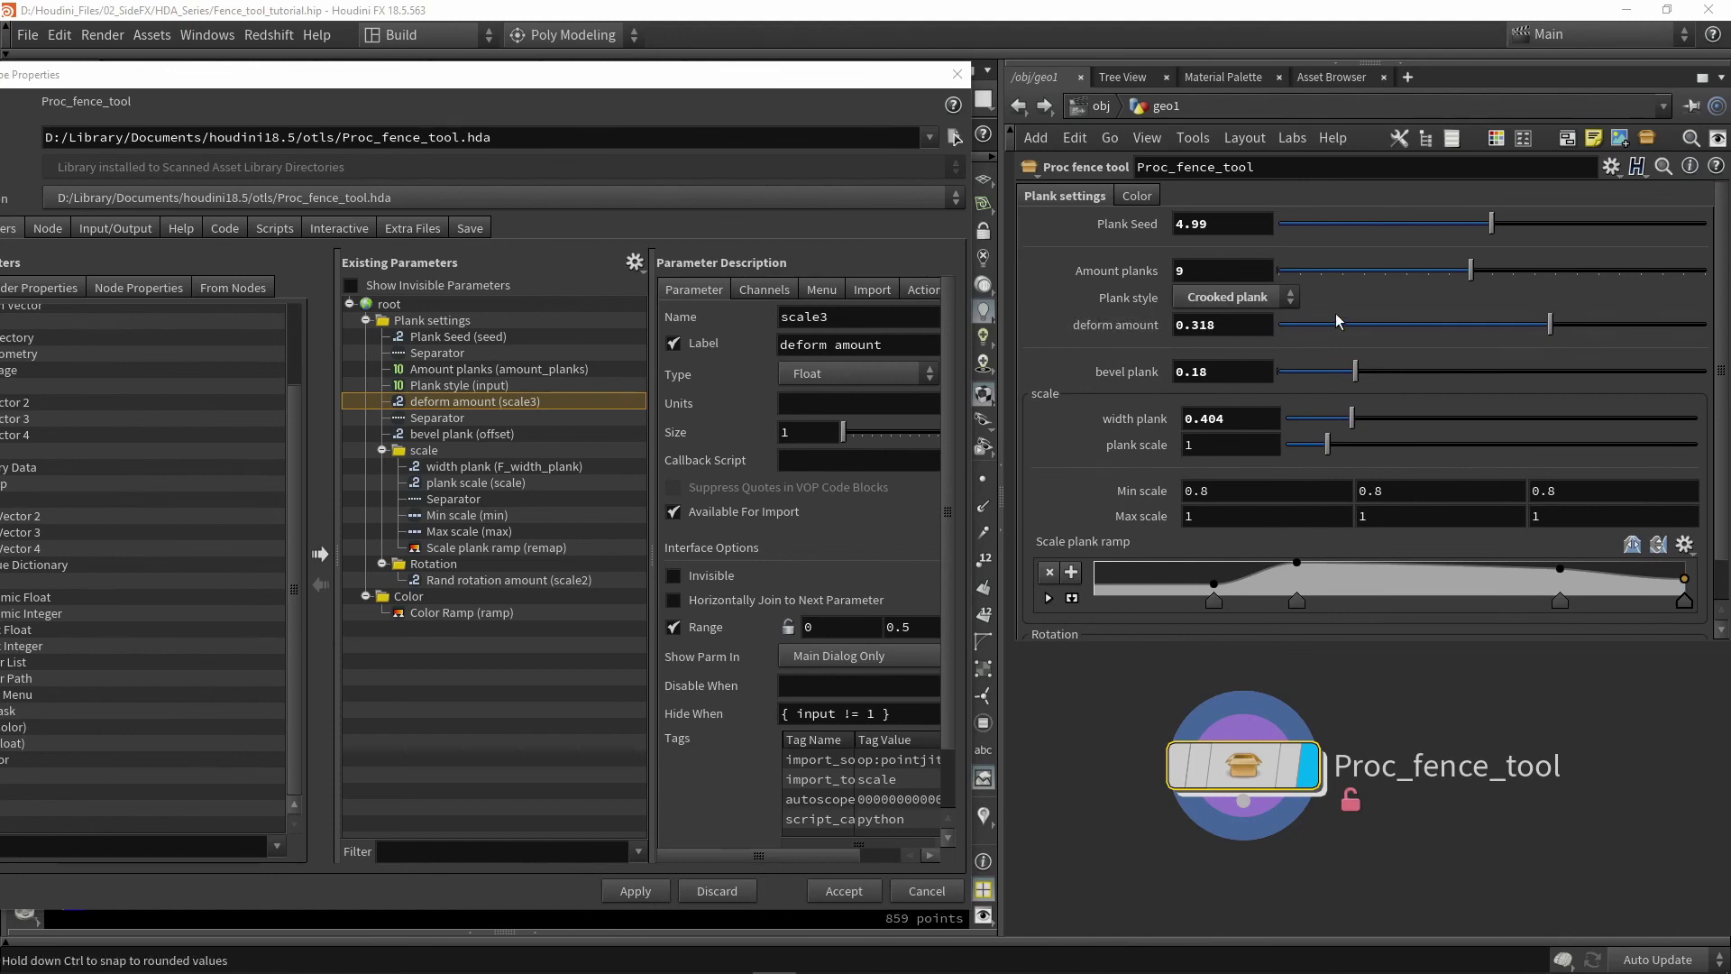
click(1230, 297)
click(1219, 370)
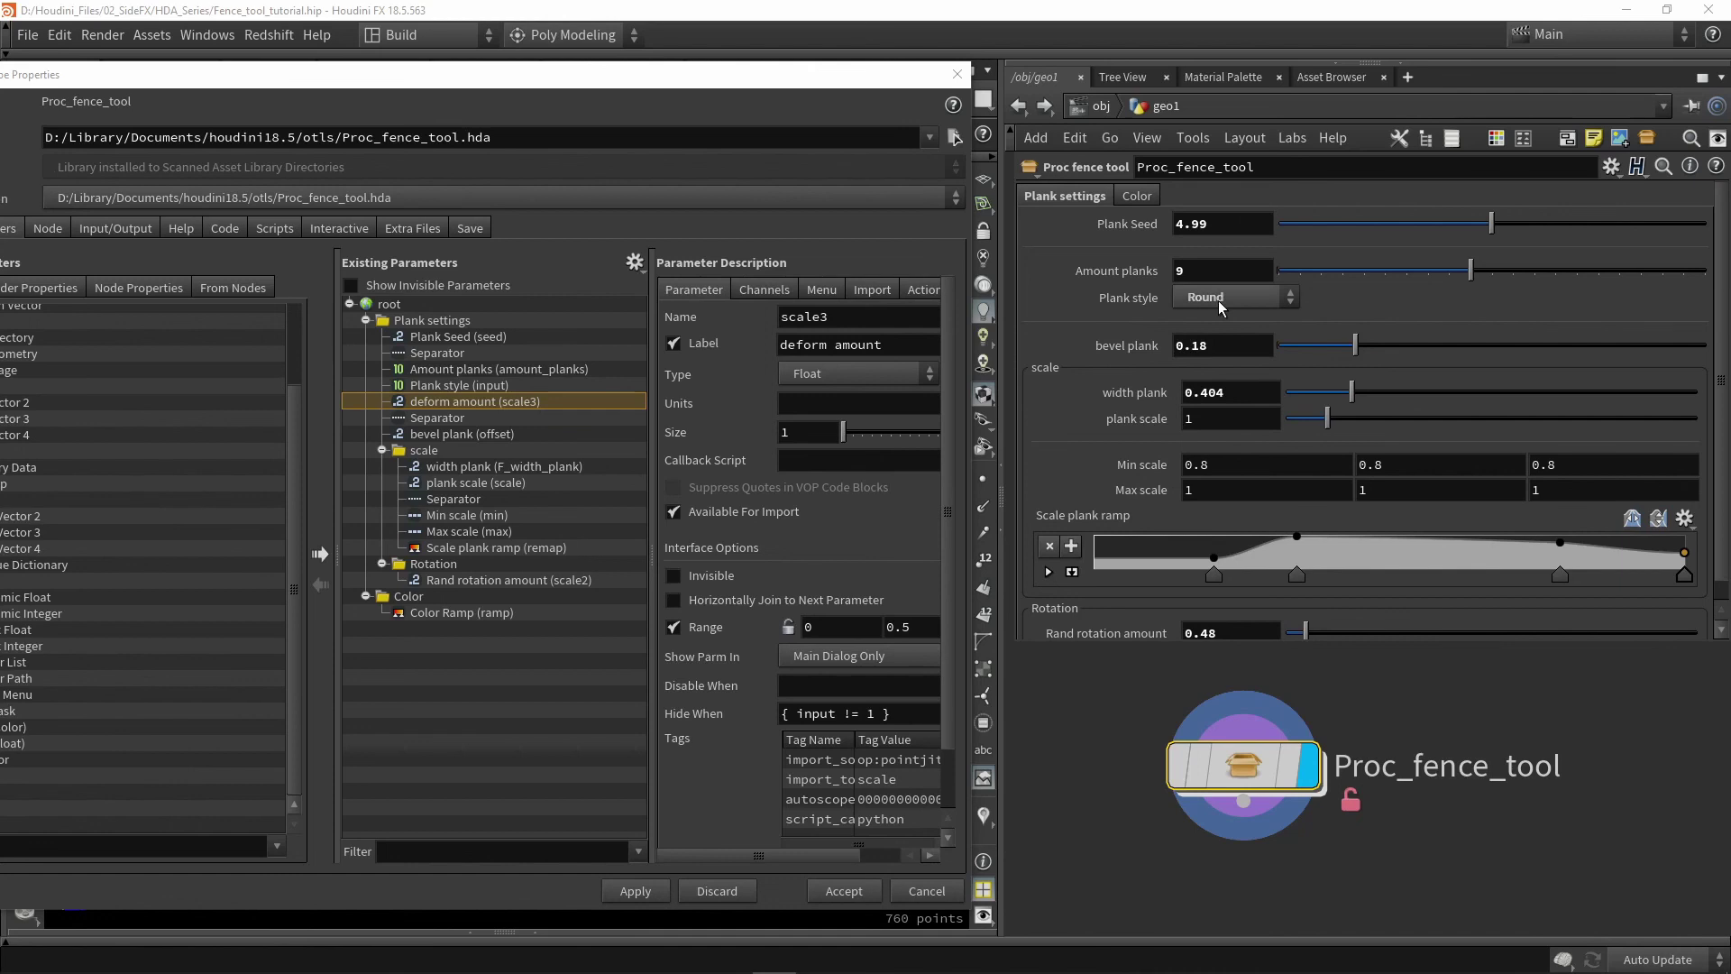
click(1219, 300)
click(1217, 337)
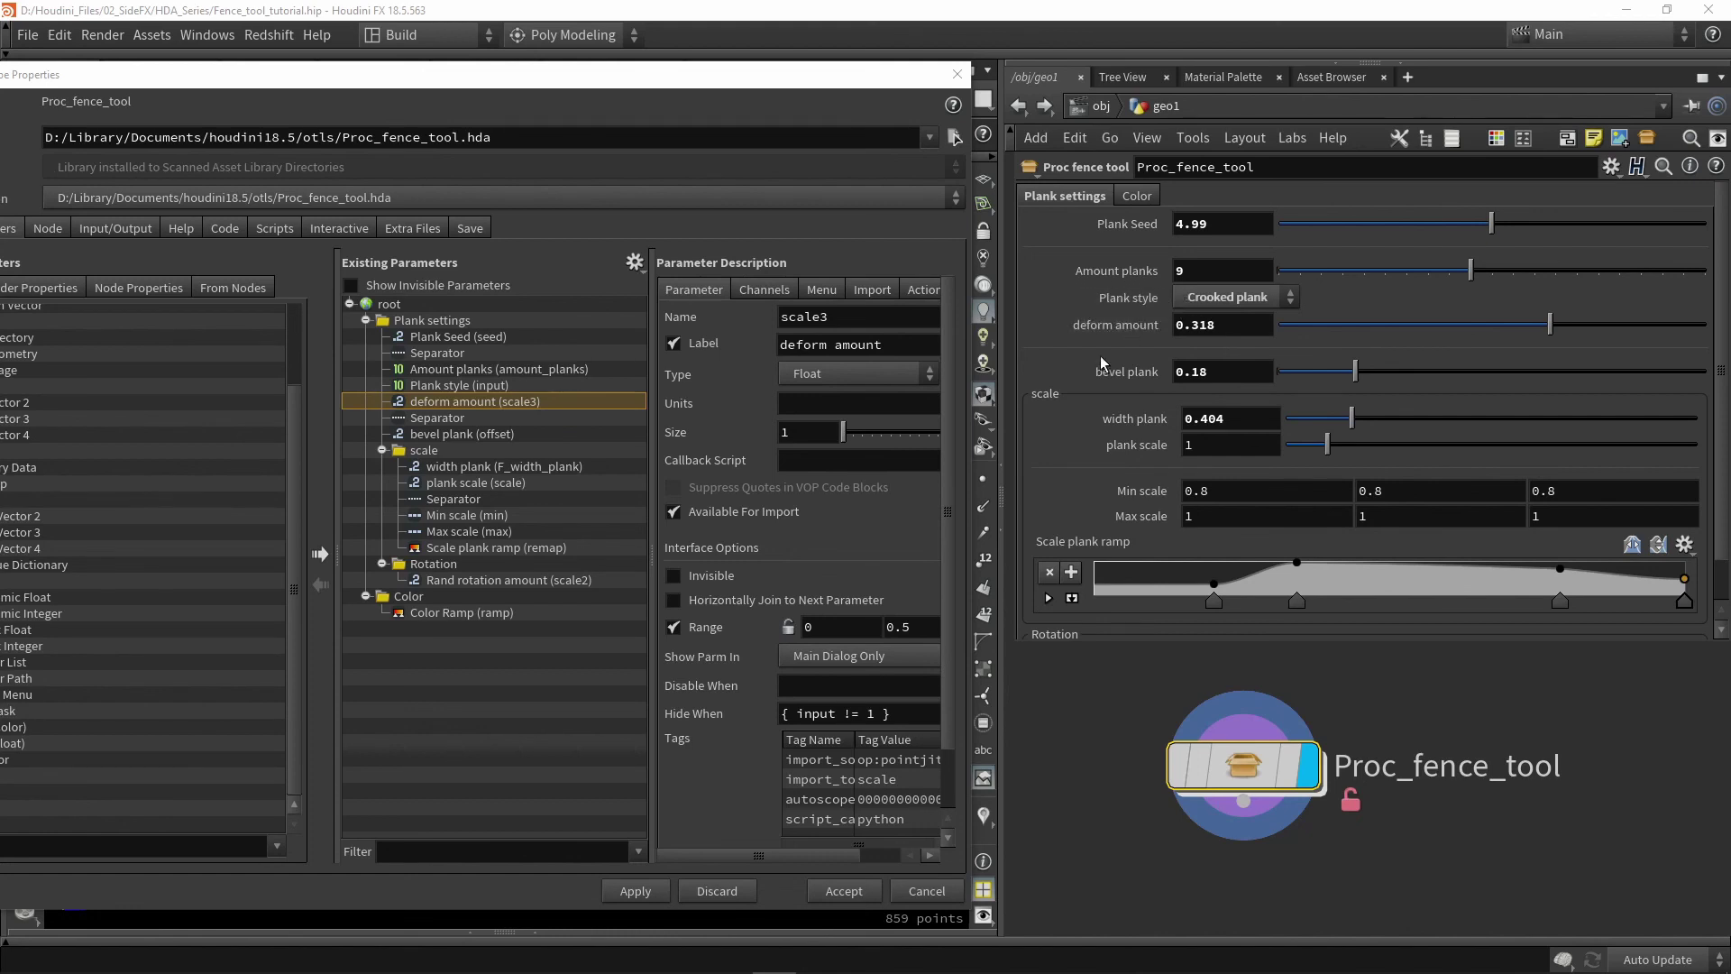
Move the { input != 1 } condition from Hide When to Disable When for deform amount and apply the change.
drag(893, 714, 760, 729)
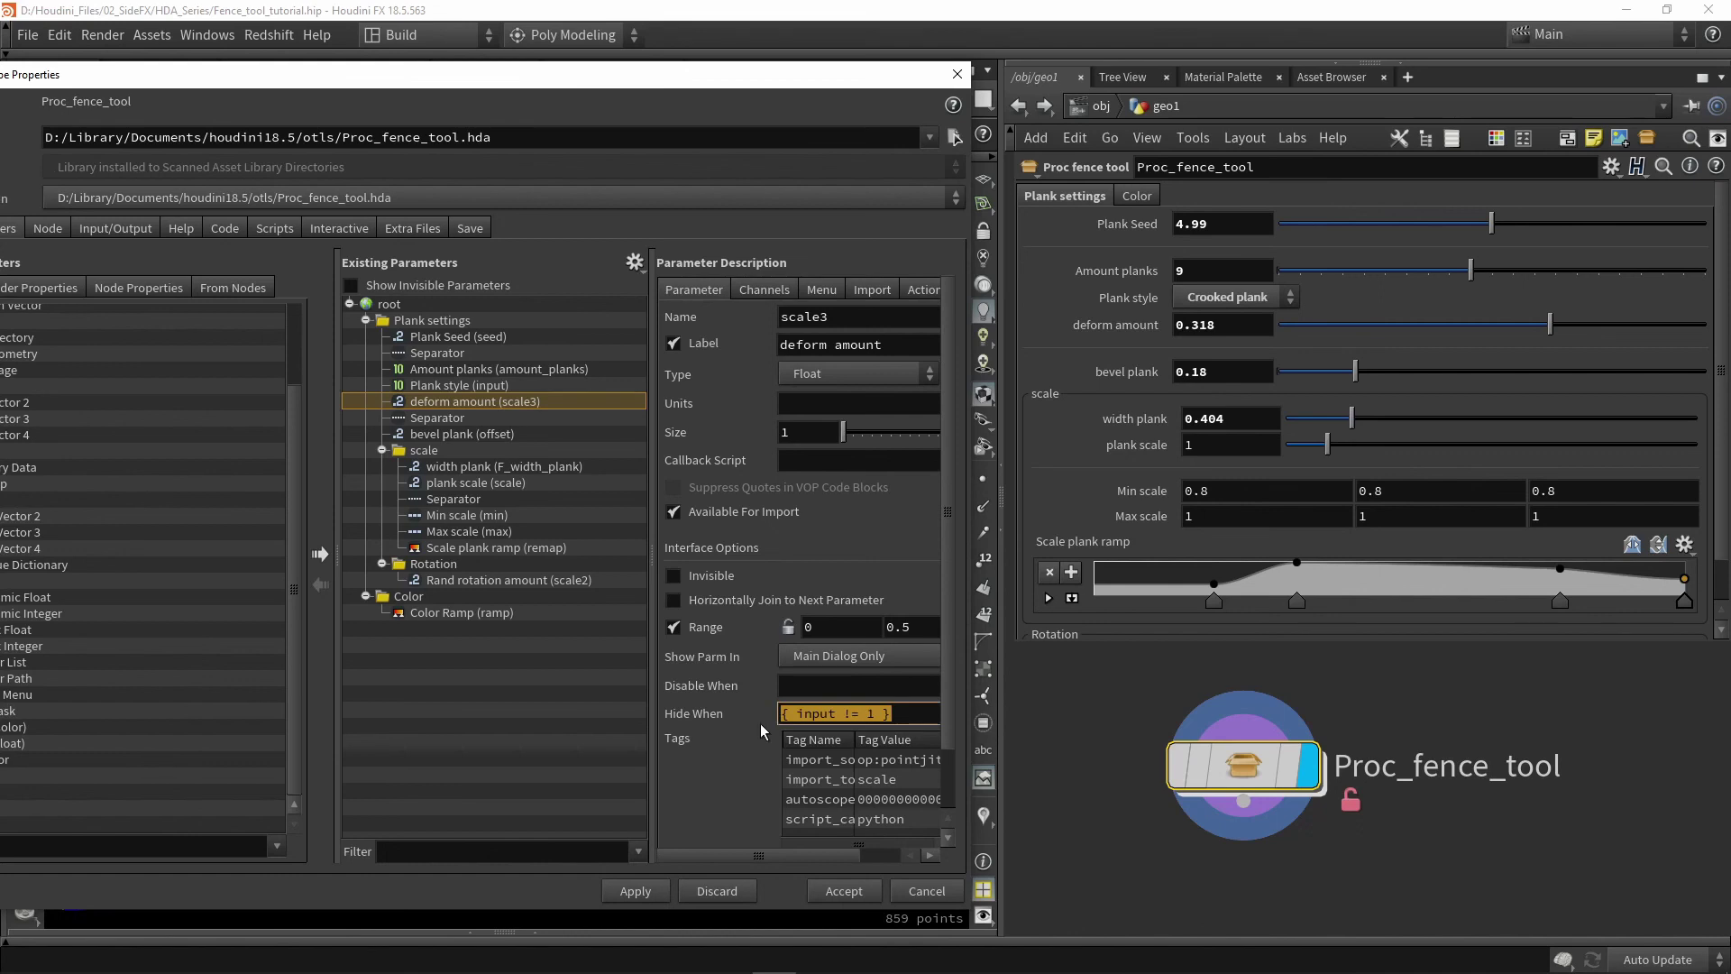
key(ctrl+x)
click(812, 686)
key(ctrl+v)
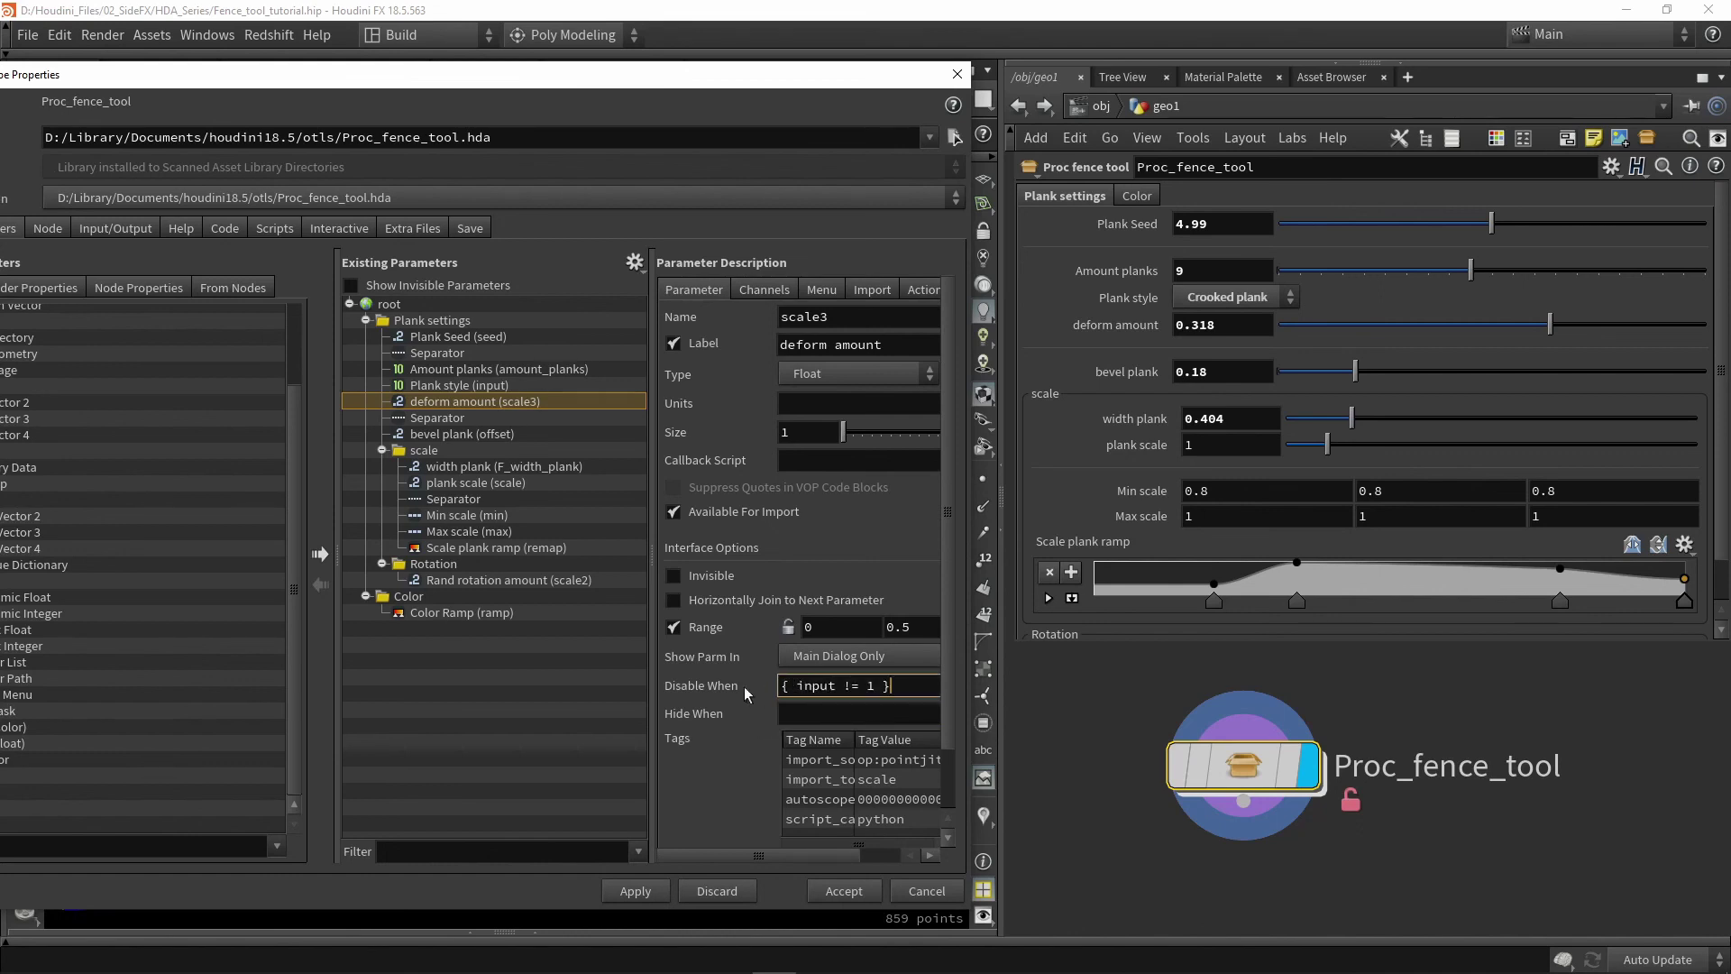
click(628, 891)
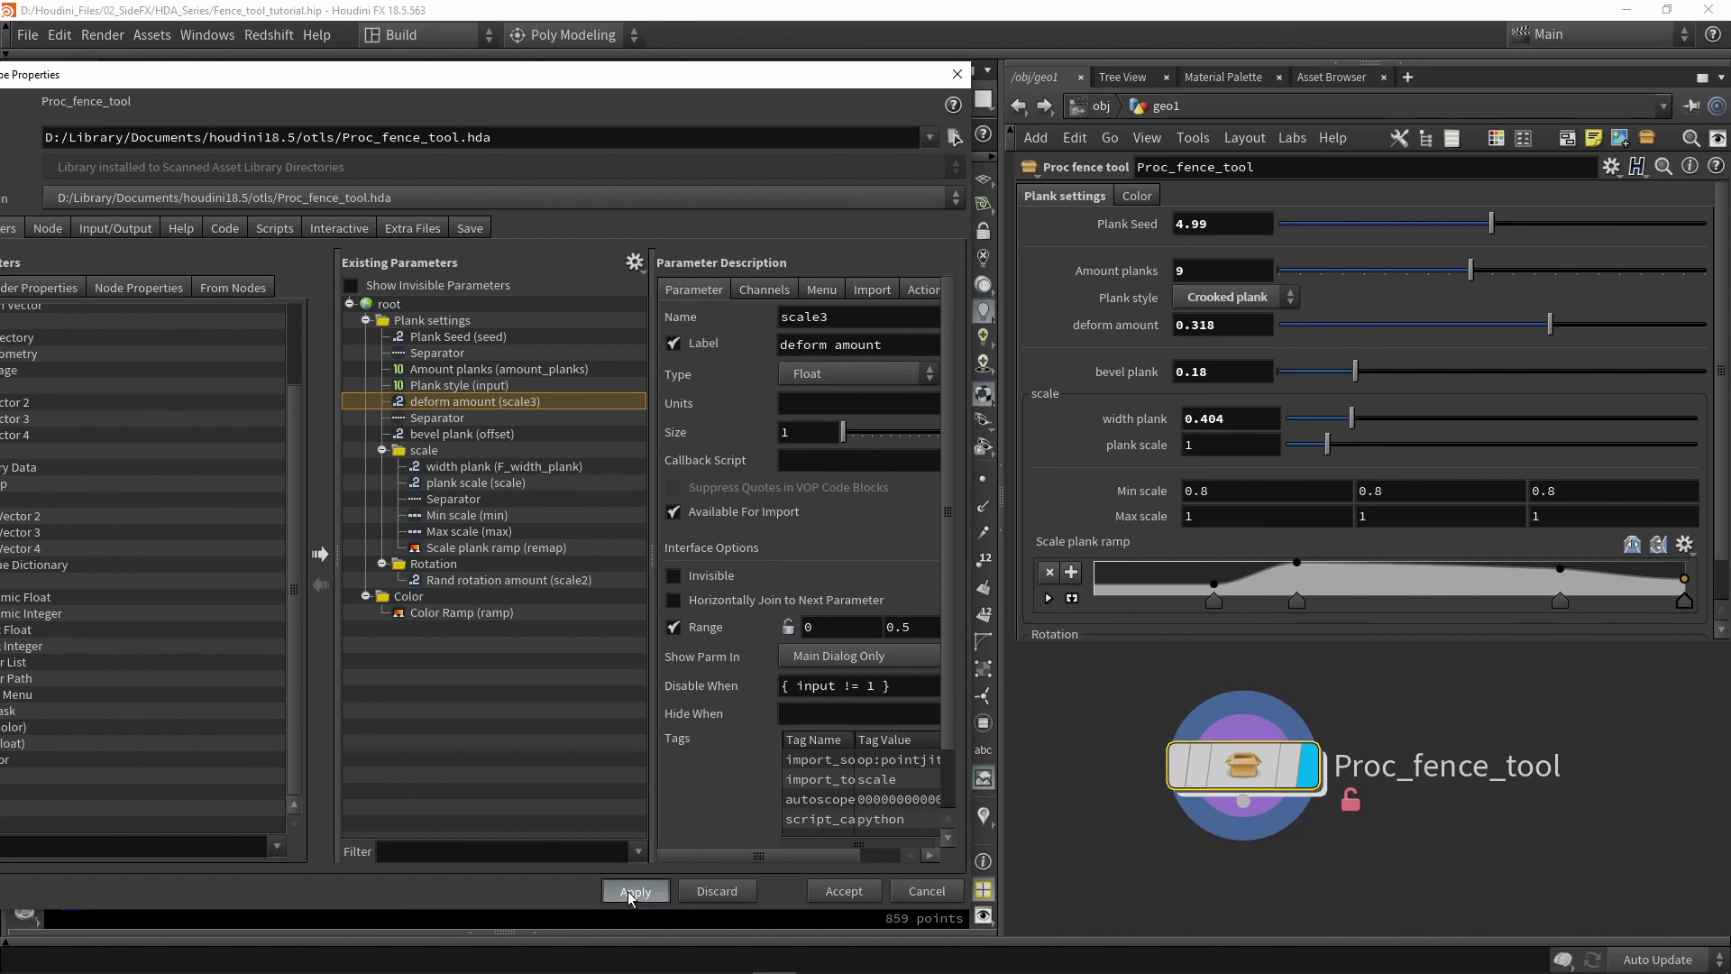
Test the disable condition by switching Plank style, ending with the Default style.
click(1213, 296)
click(1208, 341)
click(1208, 298)
click(1207, 322)
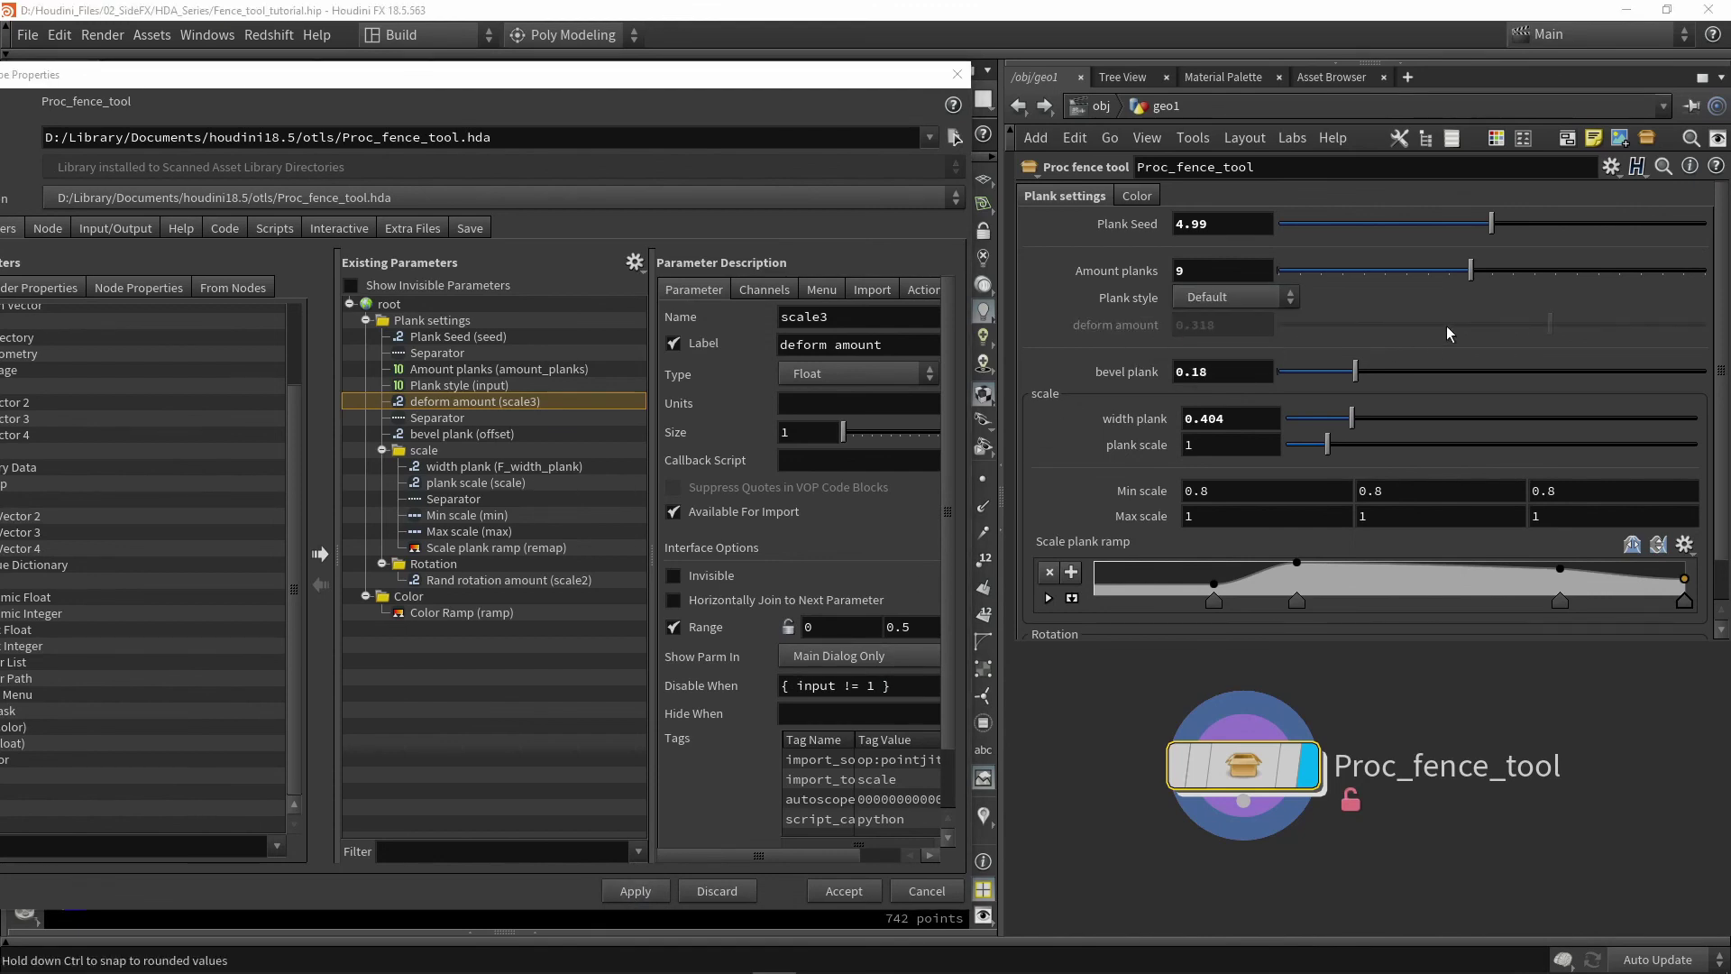
Review the input name in deform amount's Disable When condition and open its Hide When condition for editing.
triple_click(805, 686)
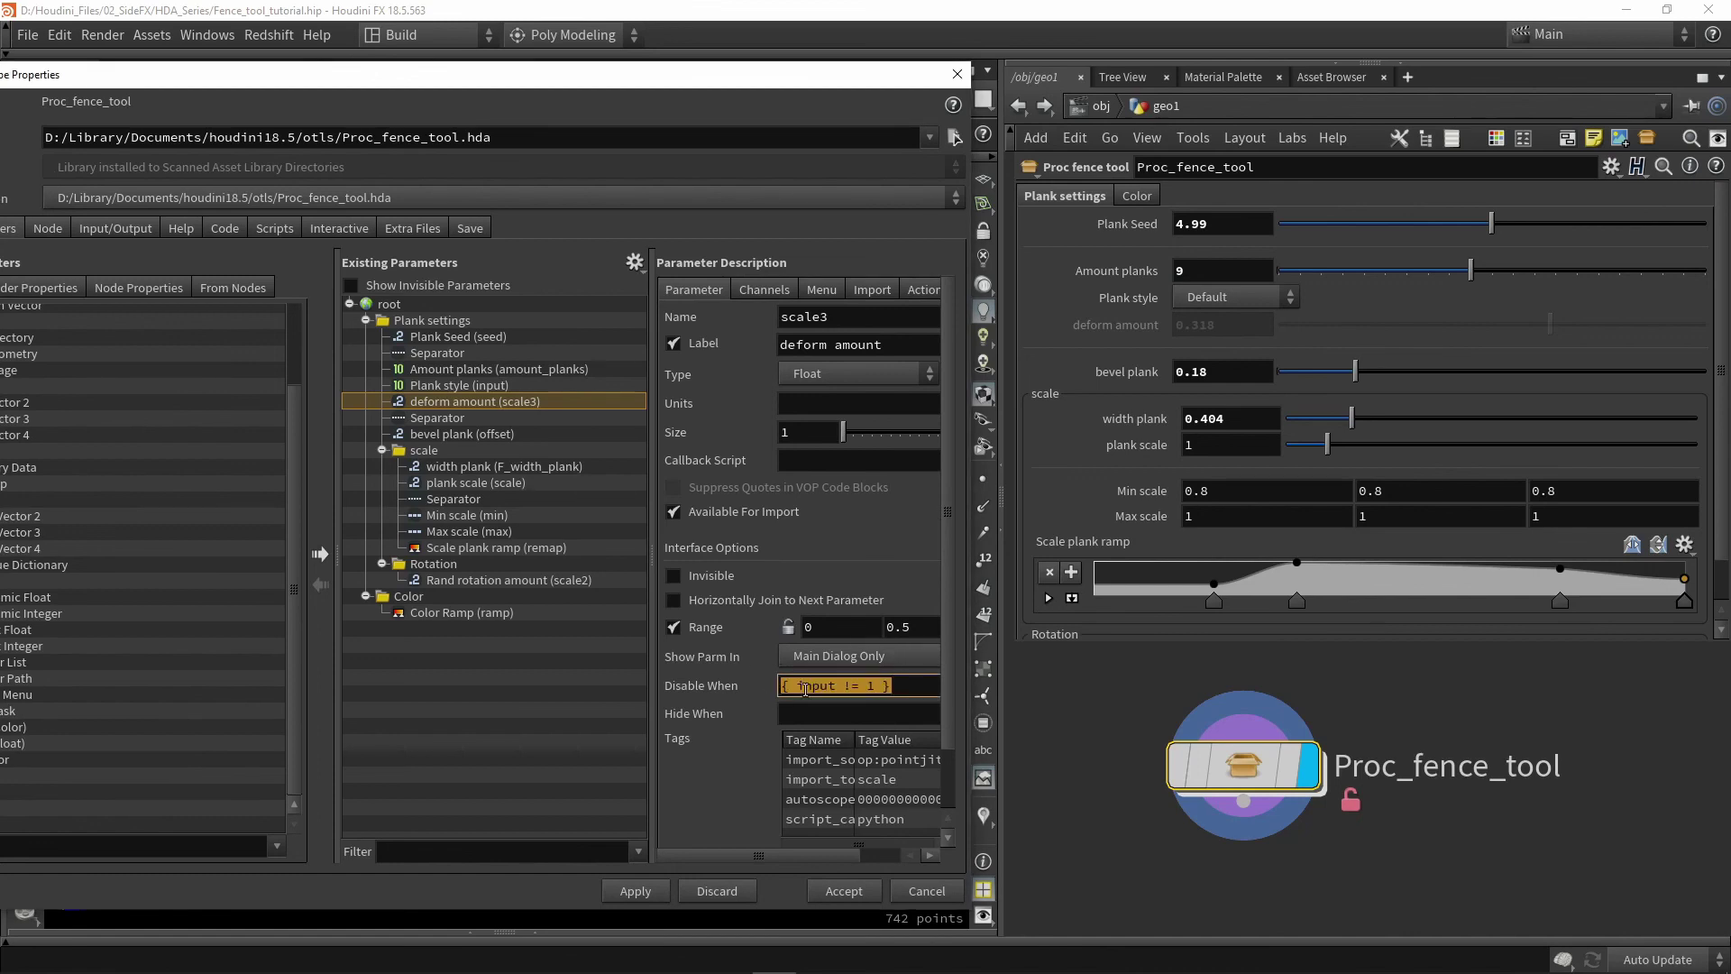
drag(846, 686, 794, 684)
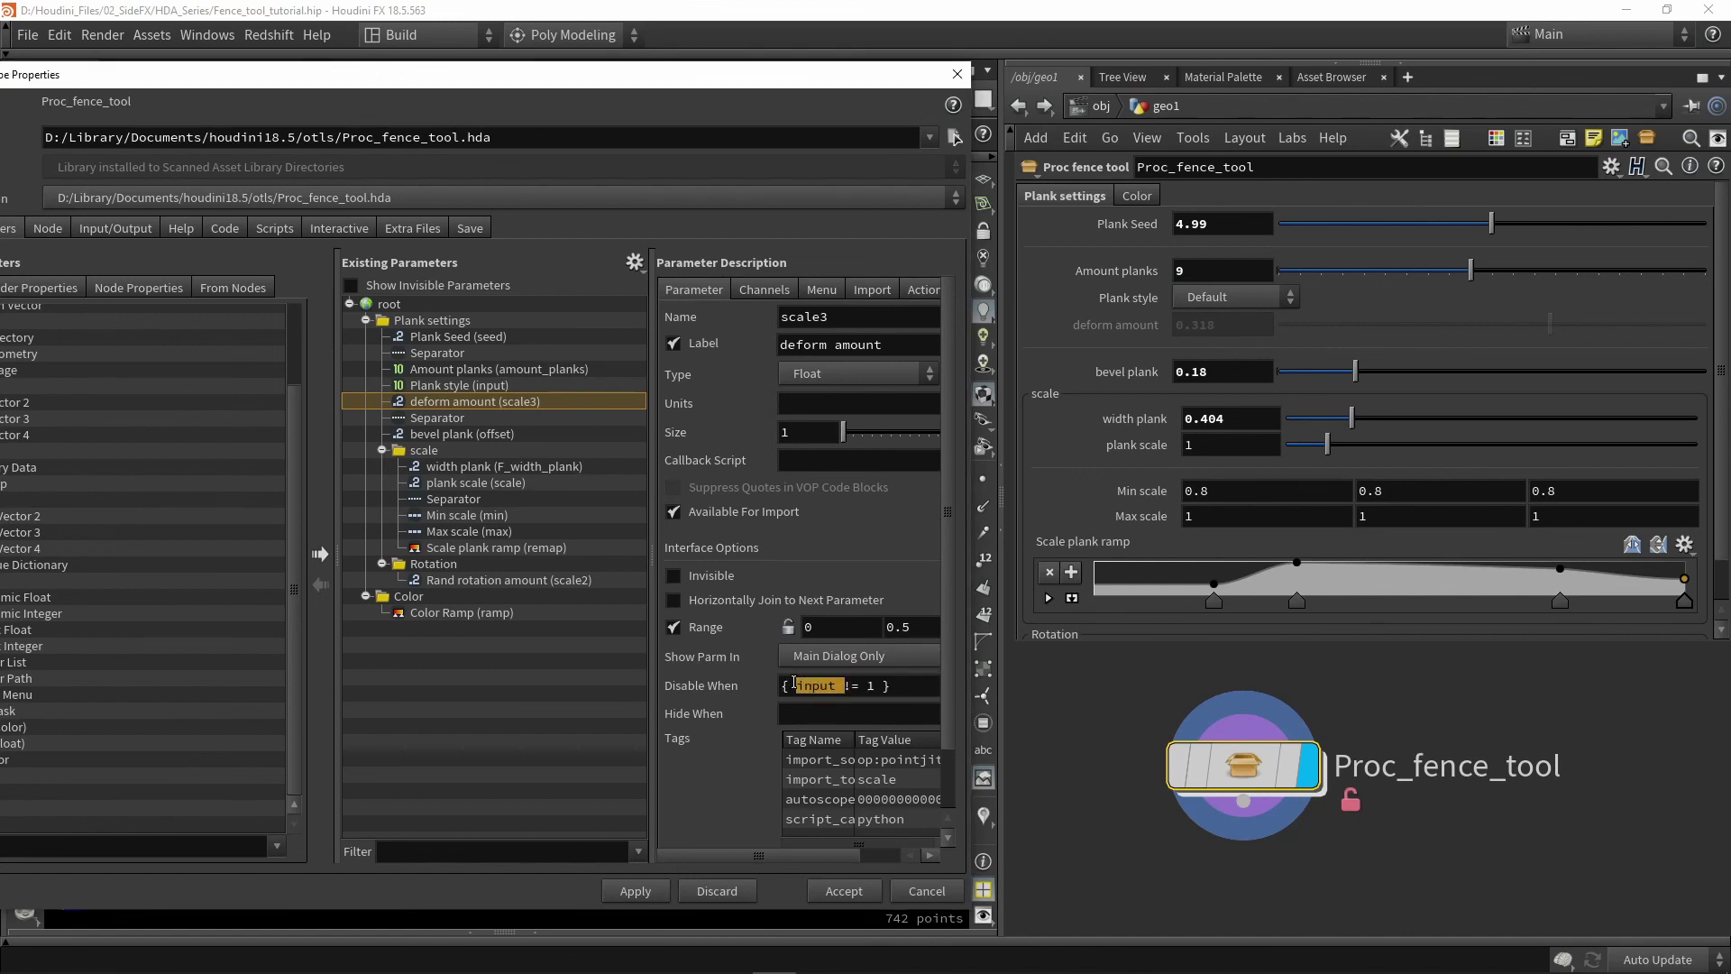
click(846, 713)
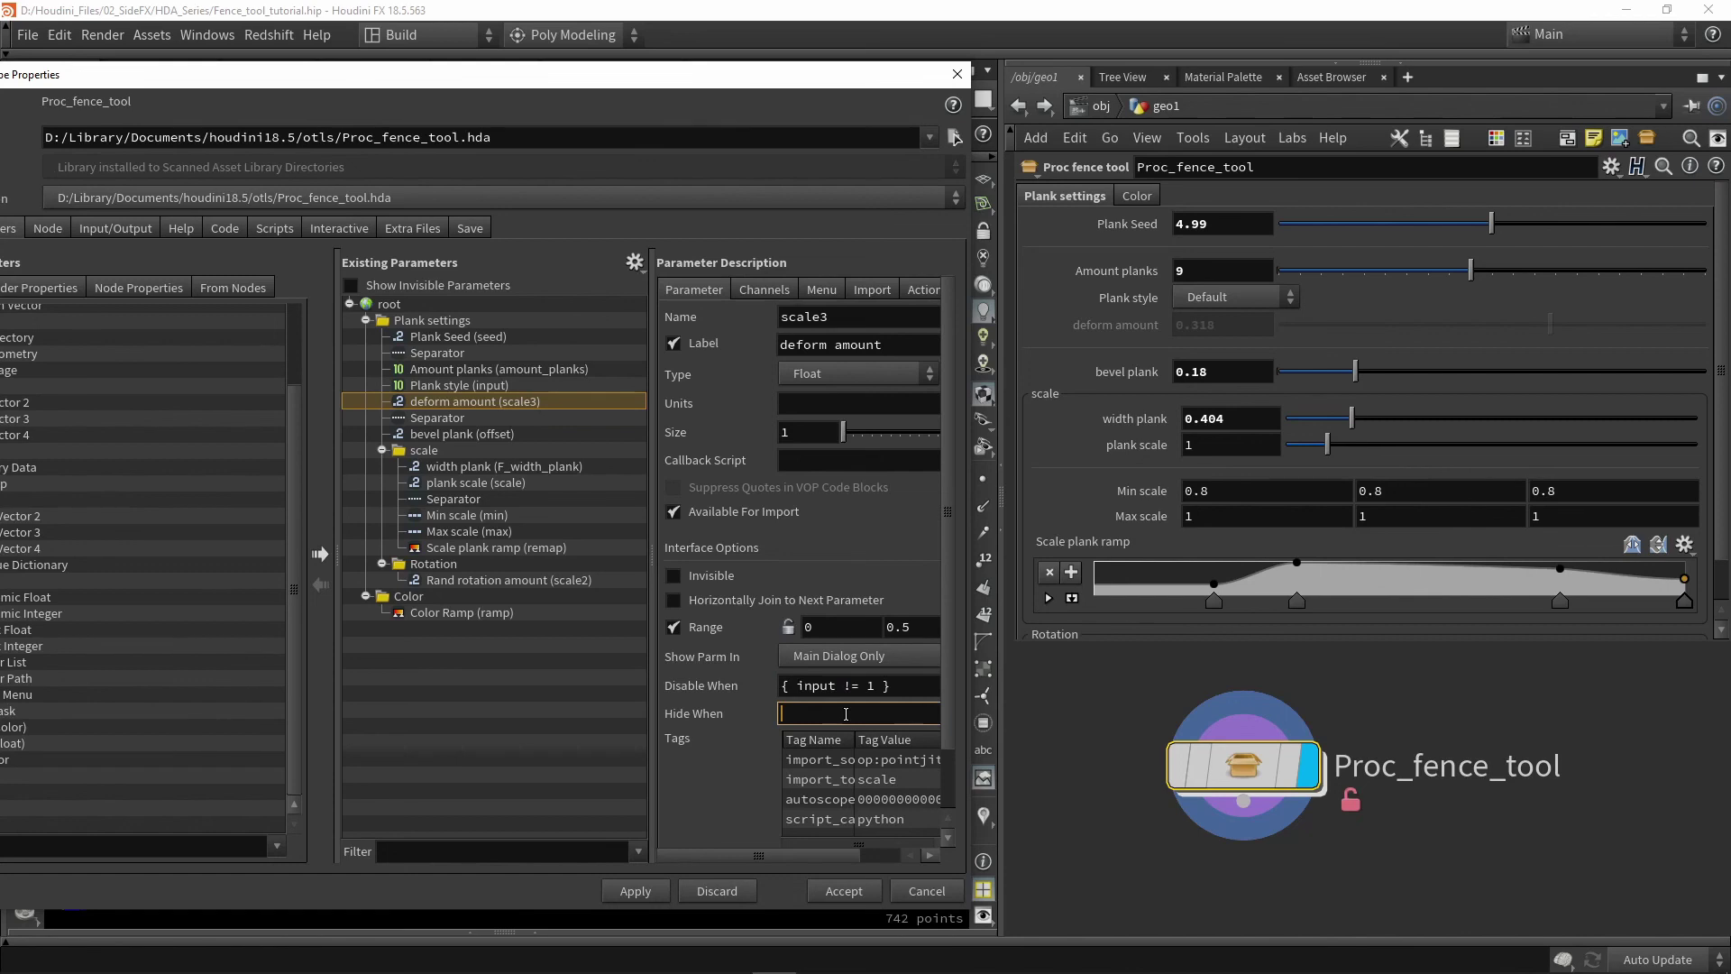